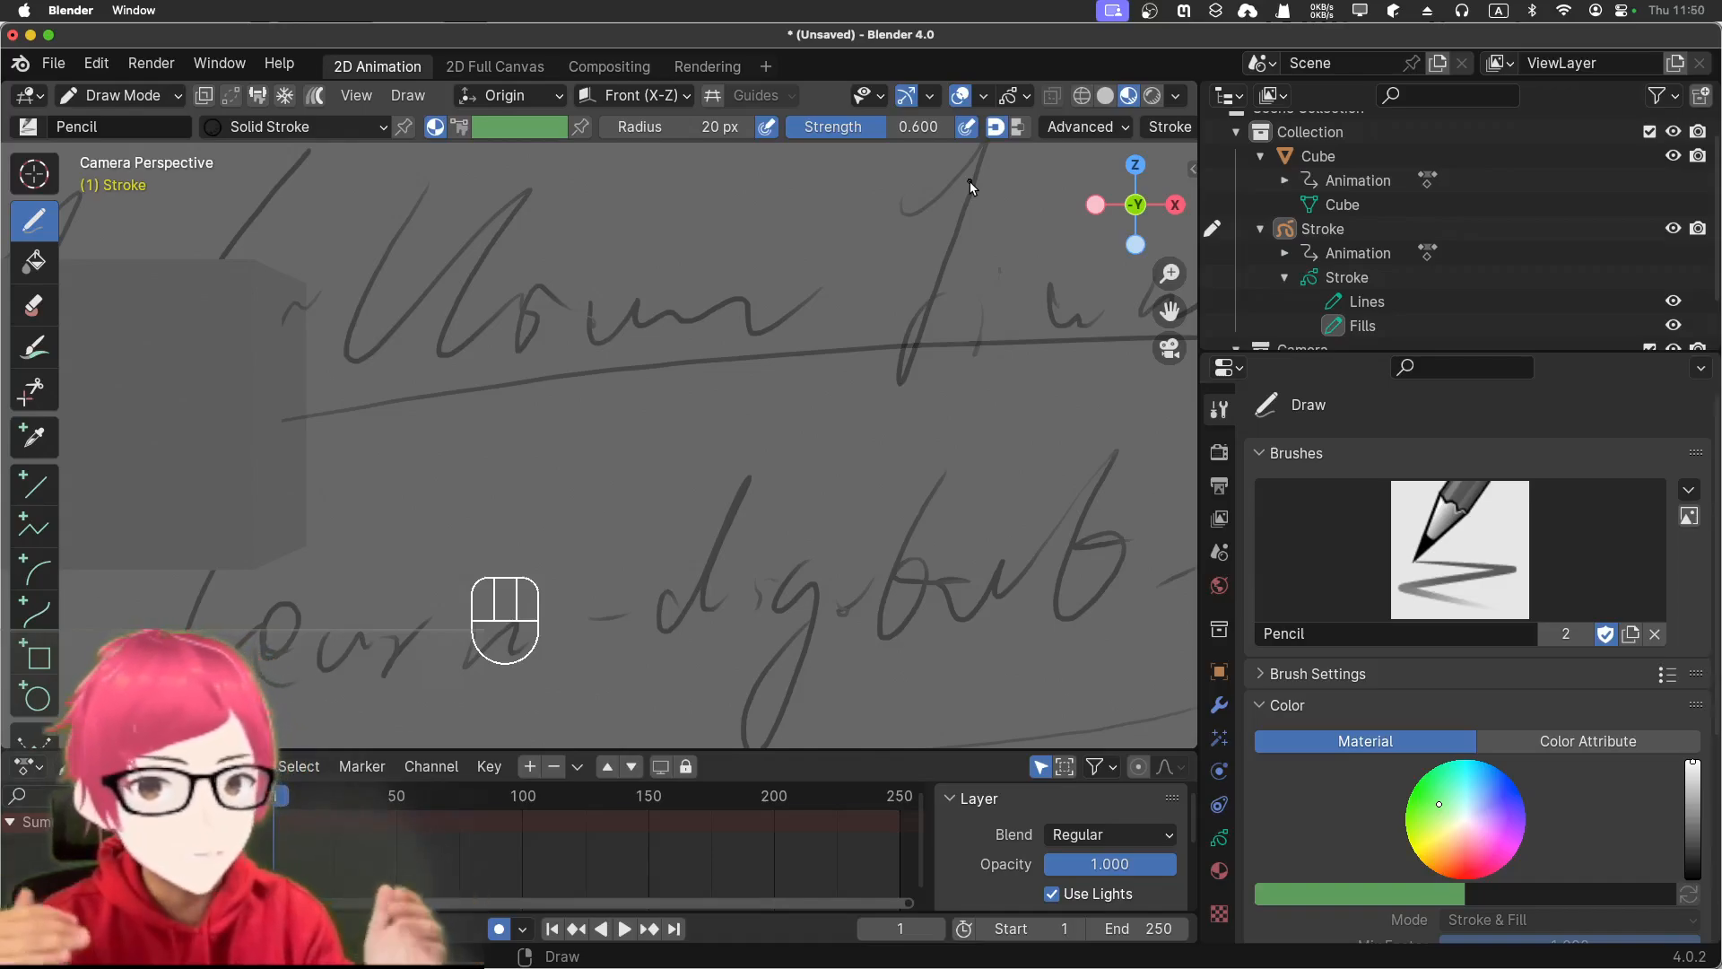
- Widen the 3D viewport by narrowing the outliner and properties area beside it, keeping the camera frame in view
left_click(977, 167)
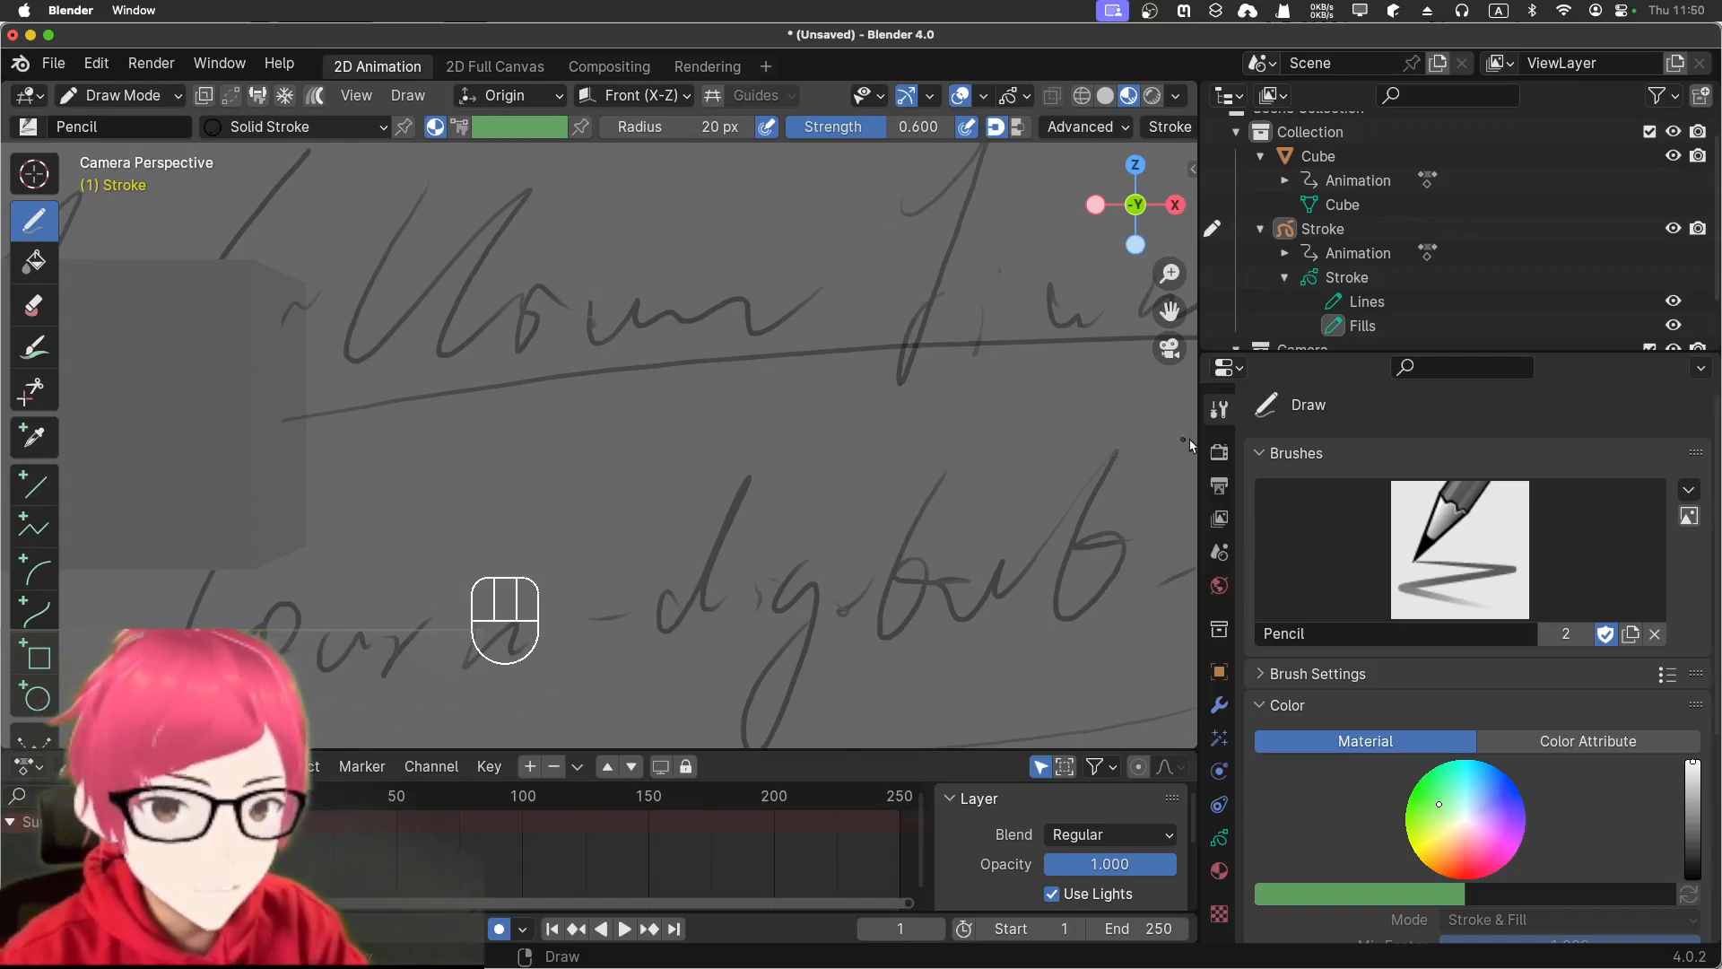
left_click_drag(1200, 449, 1400, 451)
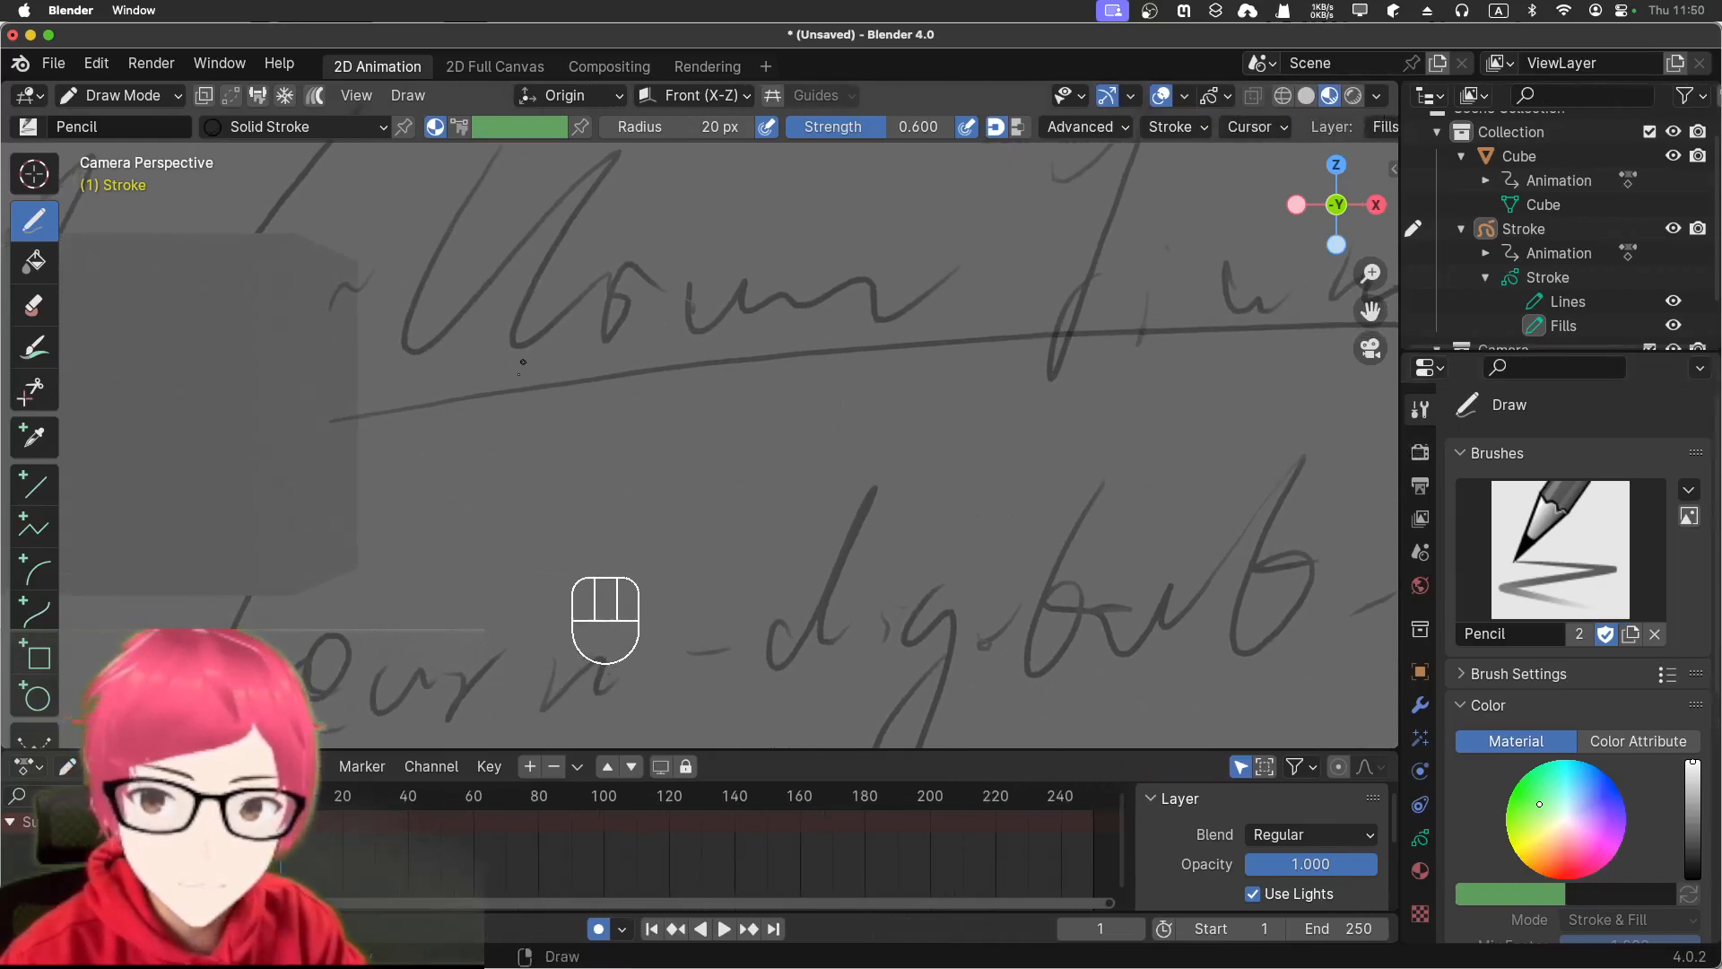
scroll(837, 468, "down", 4)
scroll(837, 468, "up", 2)
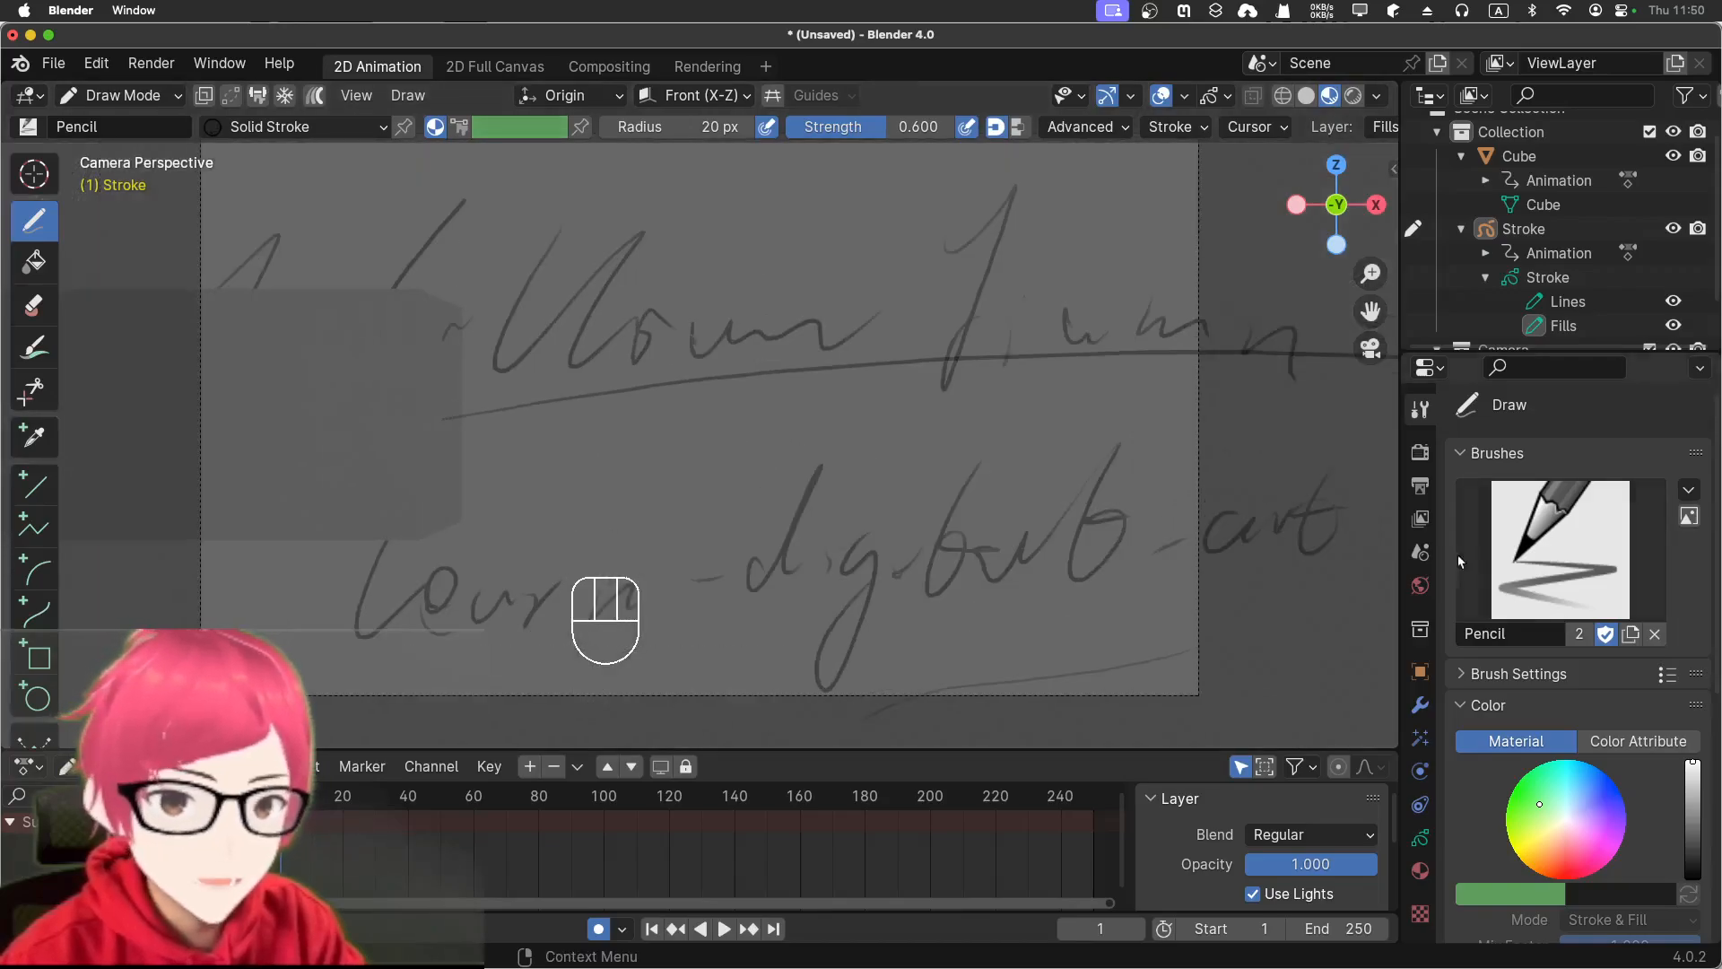
- Review the Stroke object's modifier, layer data and material properties
left_click(1553, 550)
left_click(1550, 552)
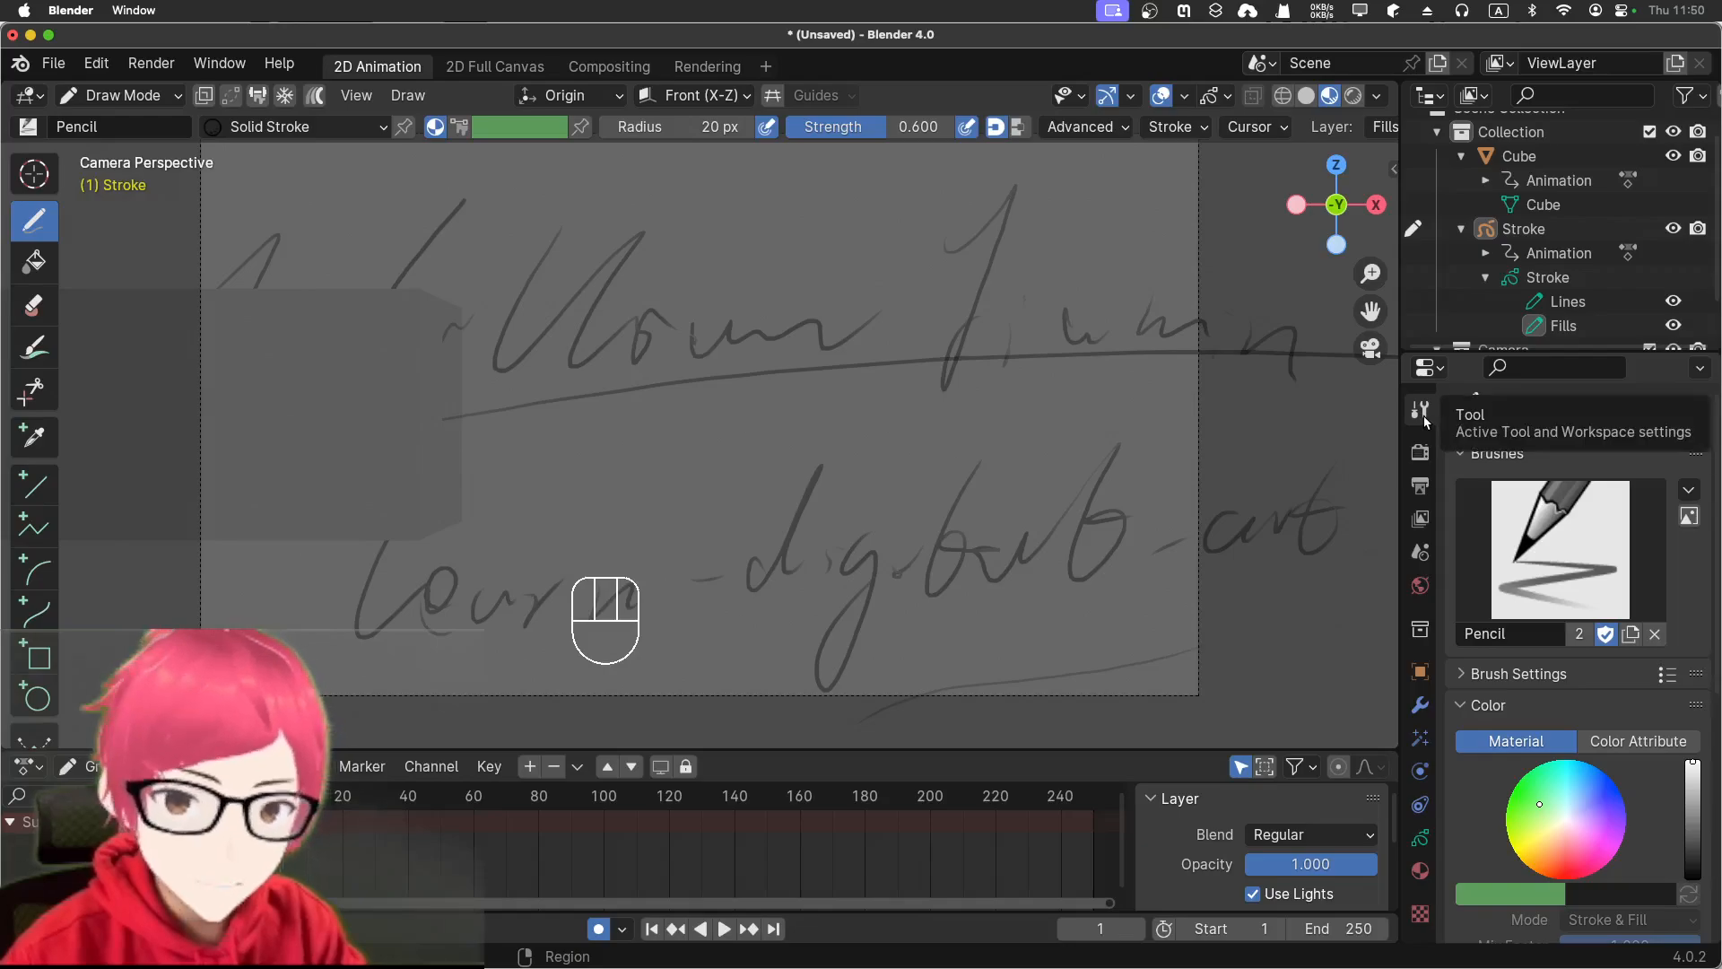
left_click(1414, 591)
left_click(1420, 705)
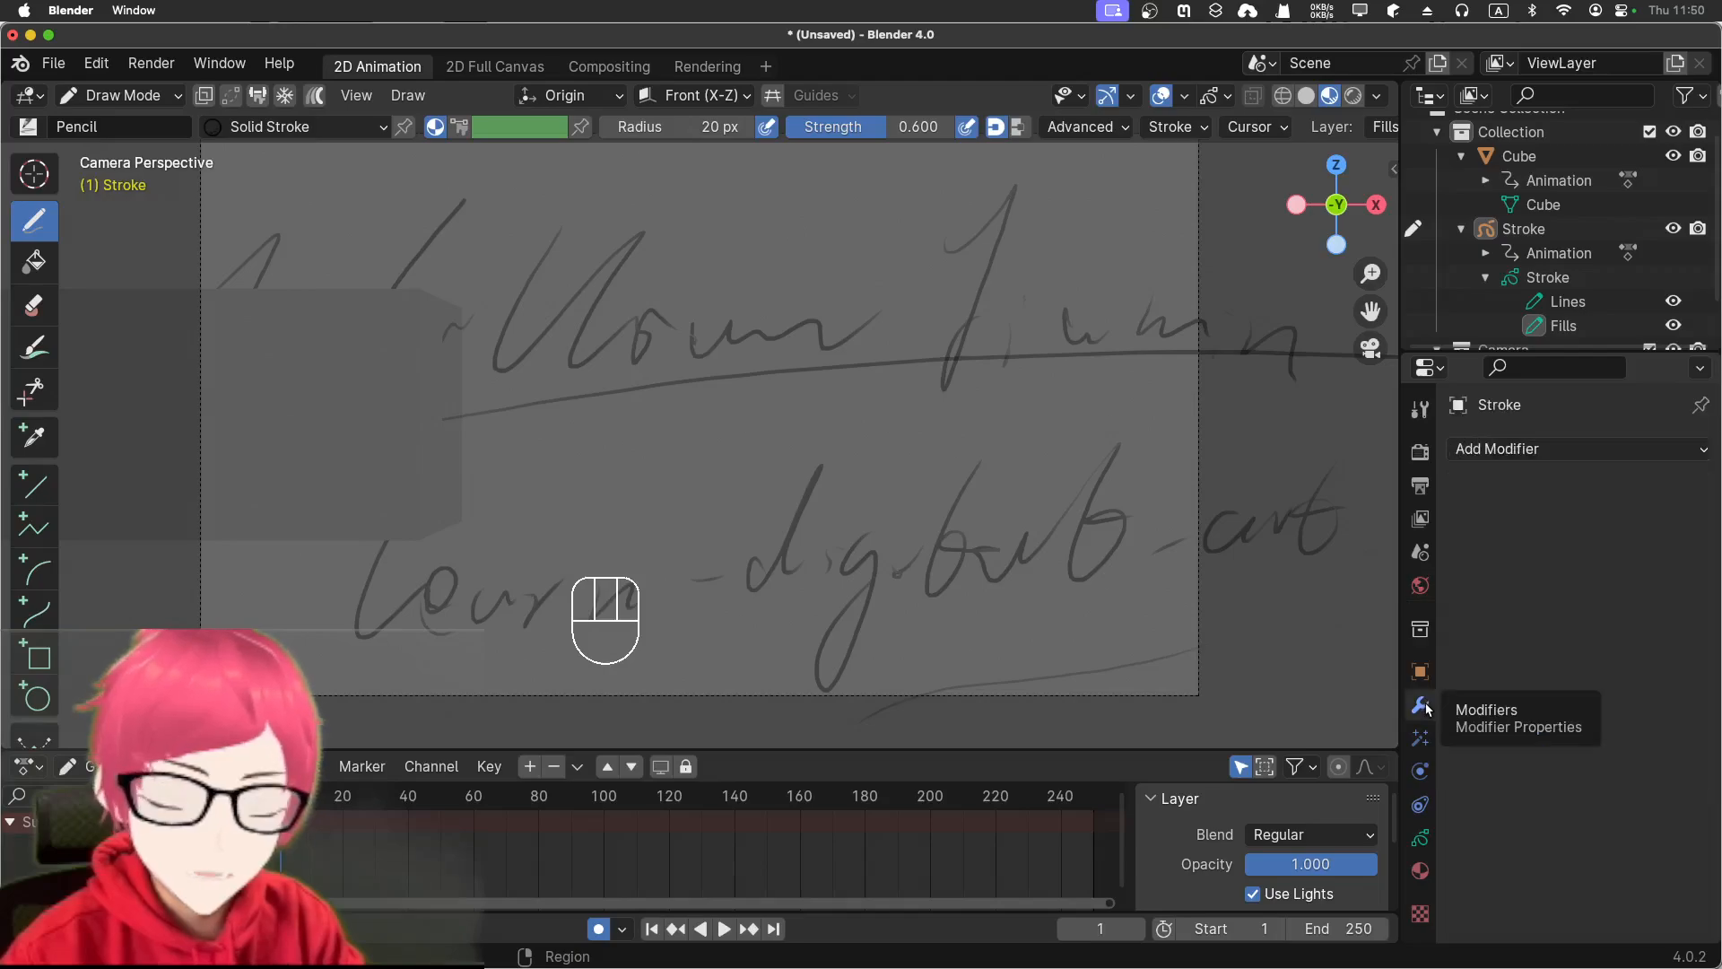
left_click(1421, 840)
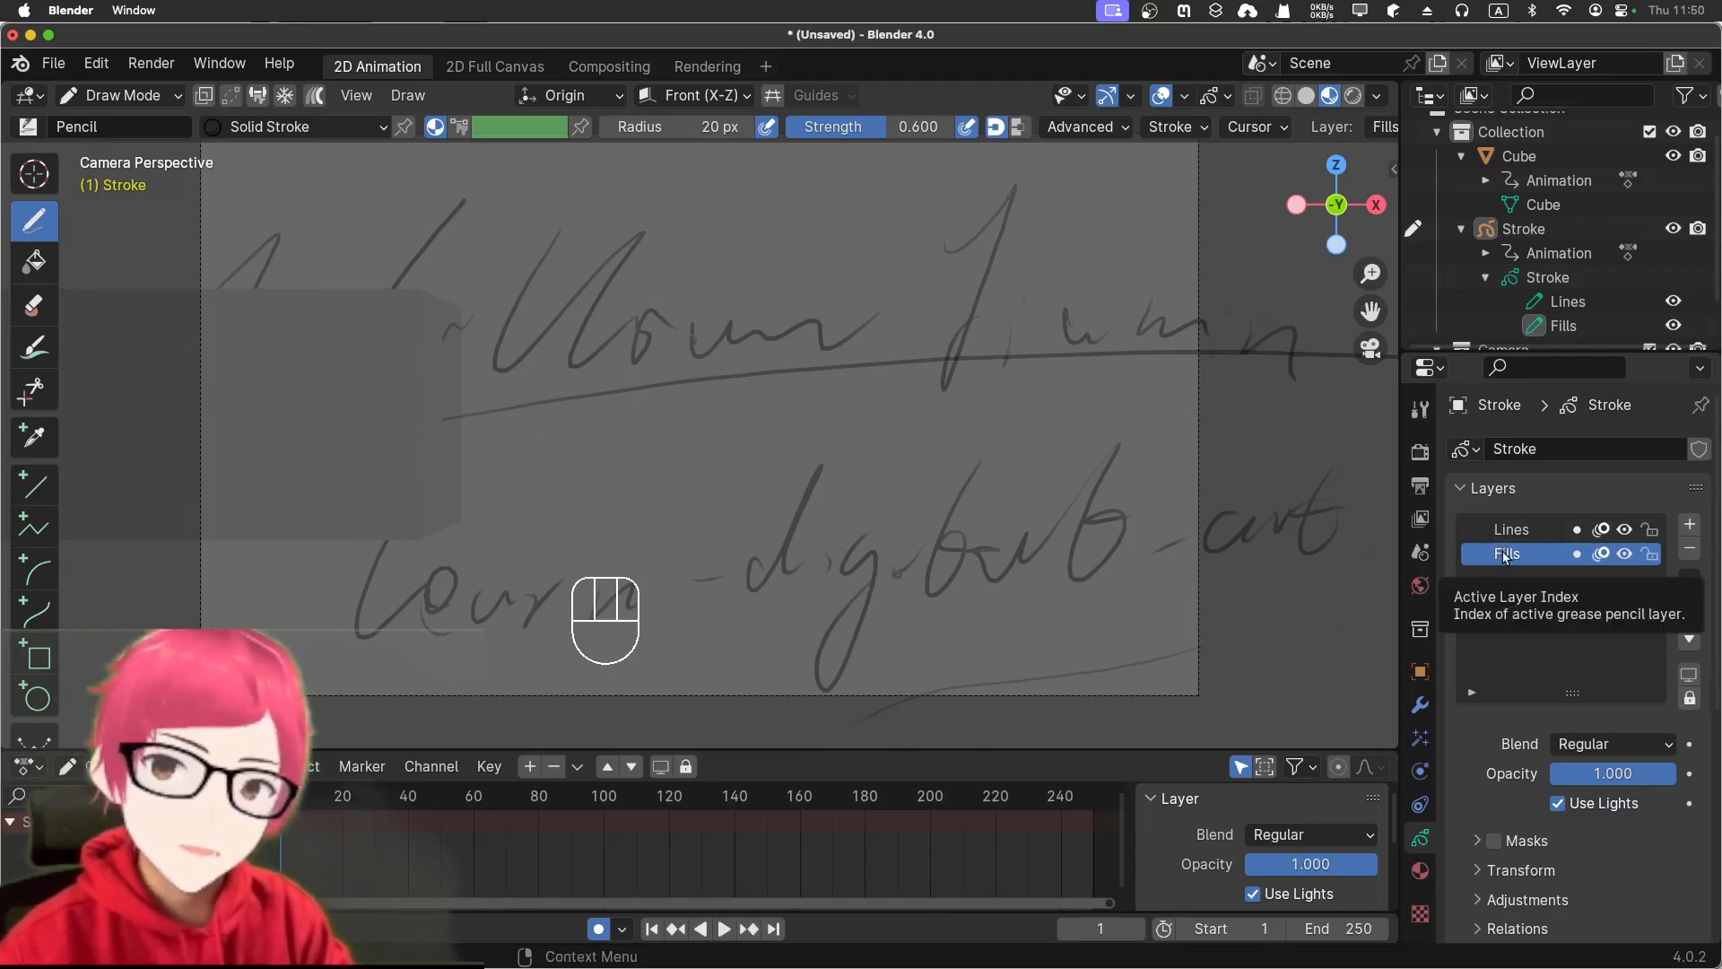
left_click(1429, 877)
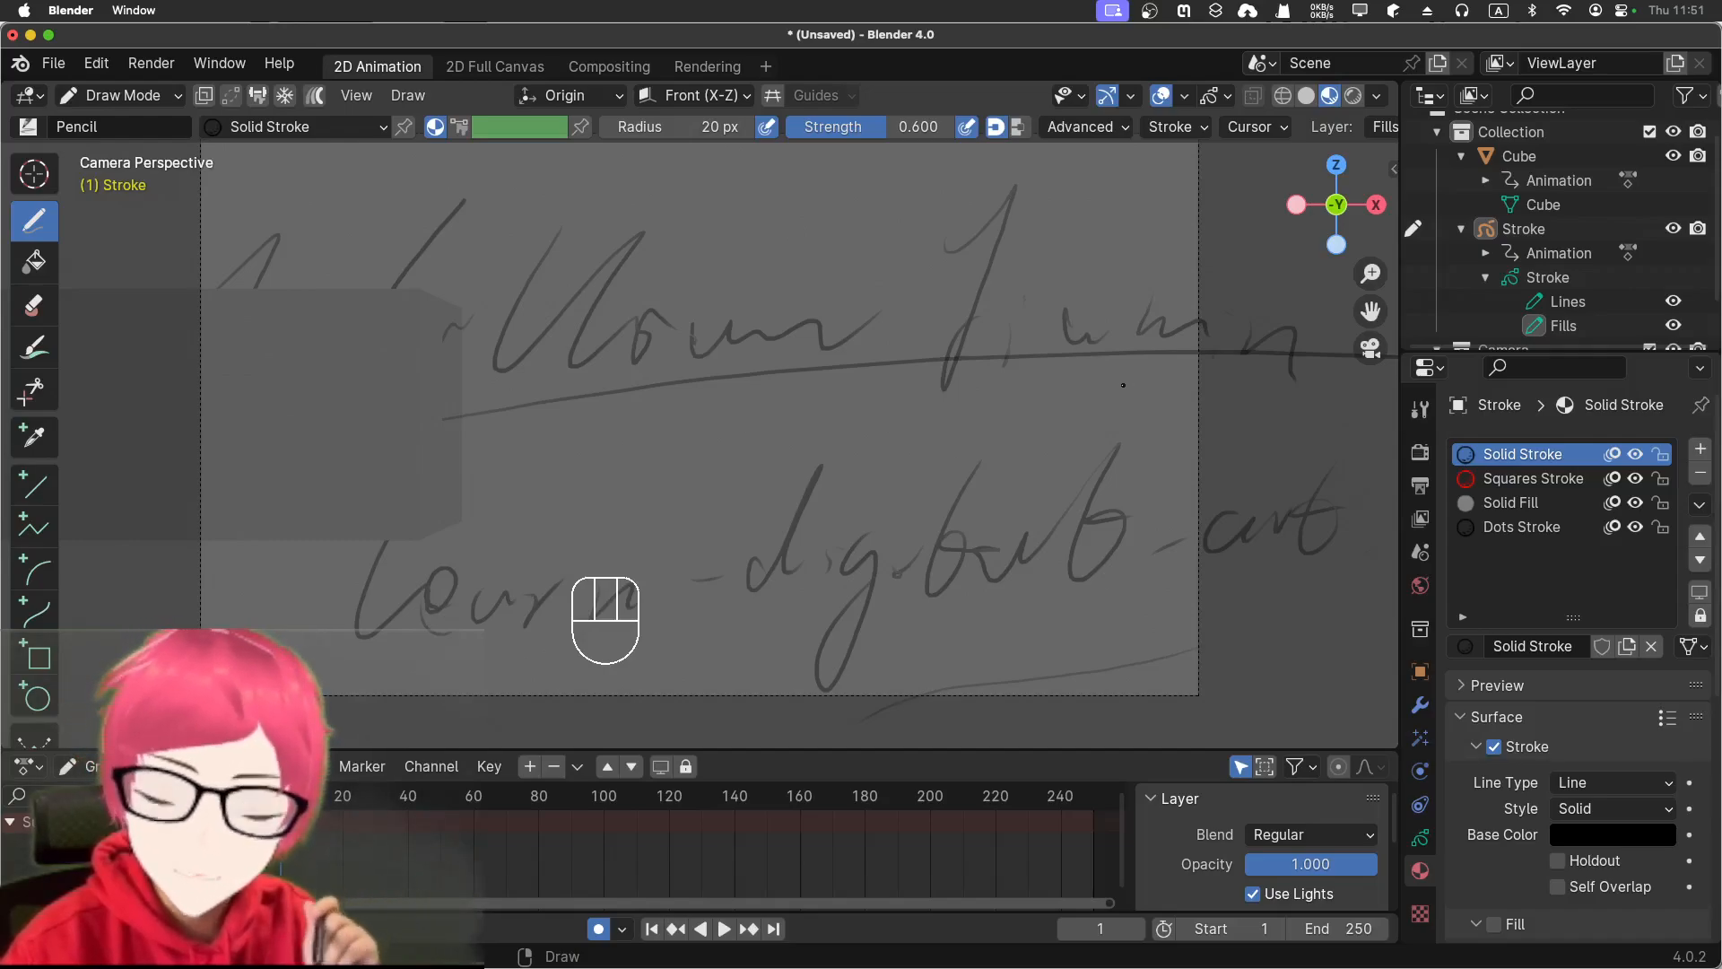
- Show the viewport sidebar with the active Draw tool's brush and color settings
left_click(1110, 372)
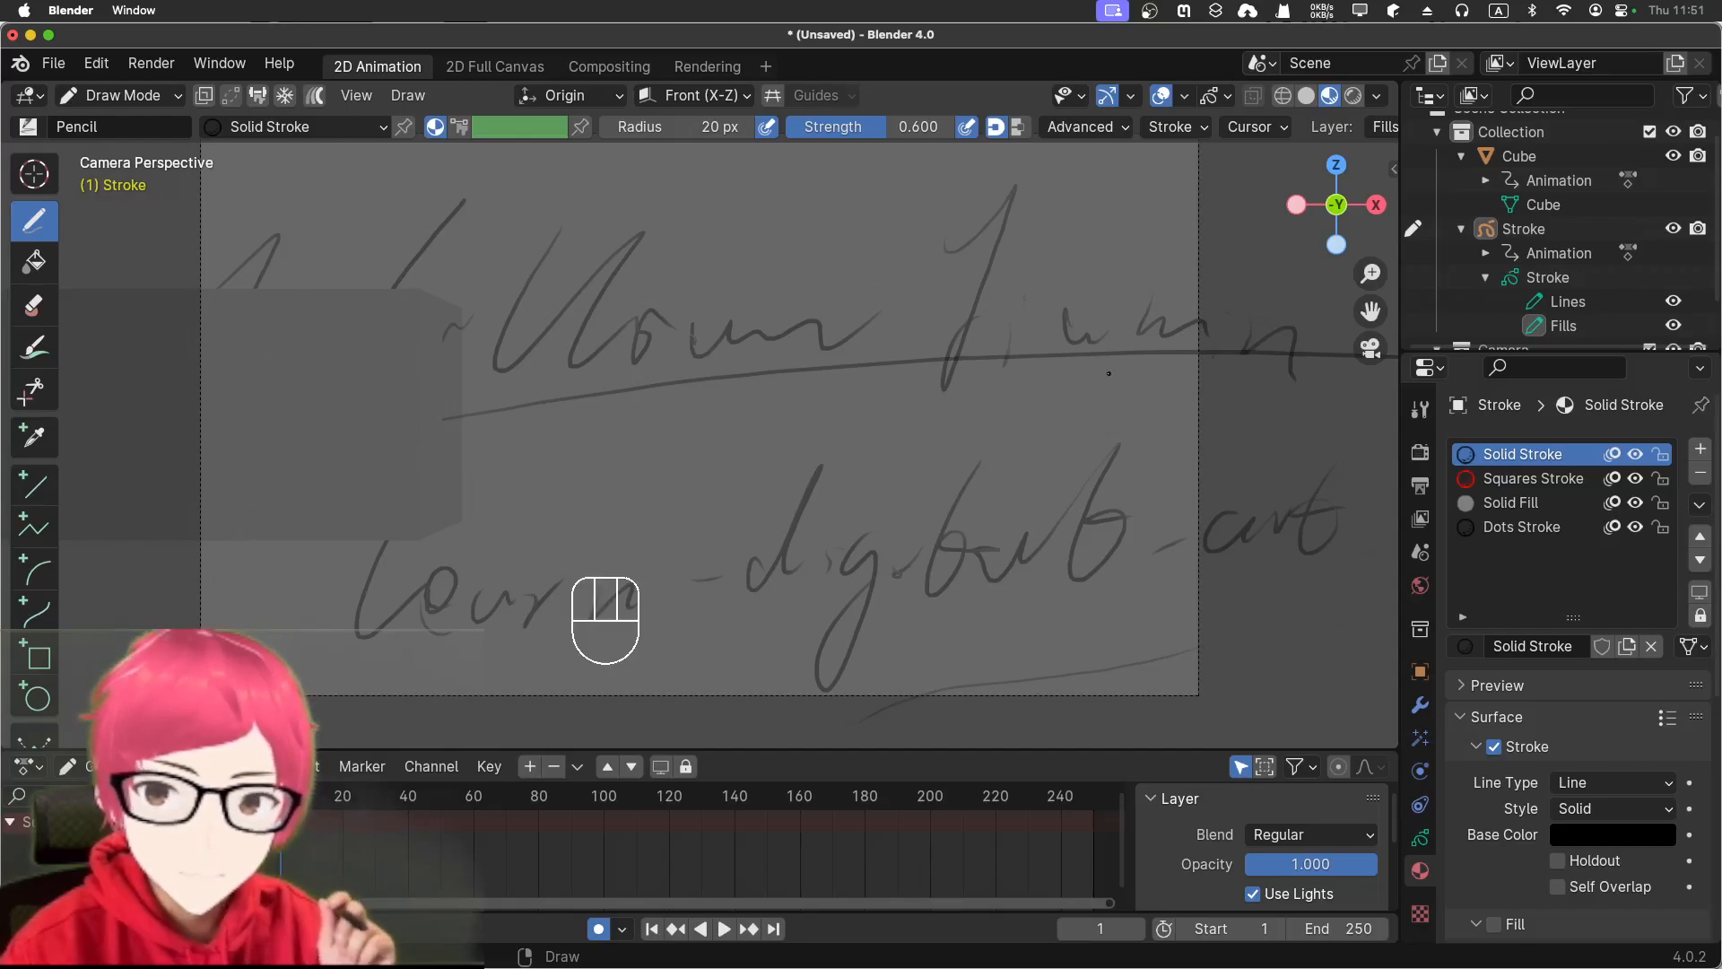
key("n")
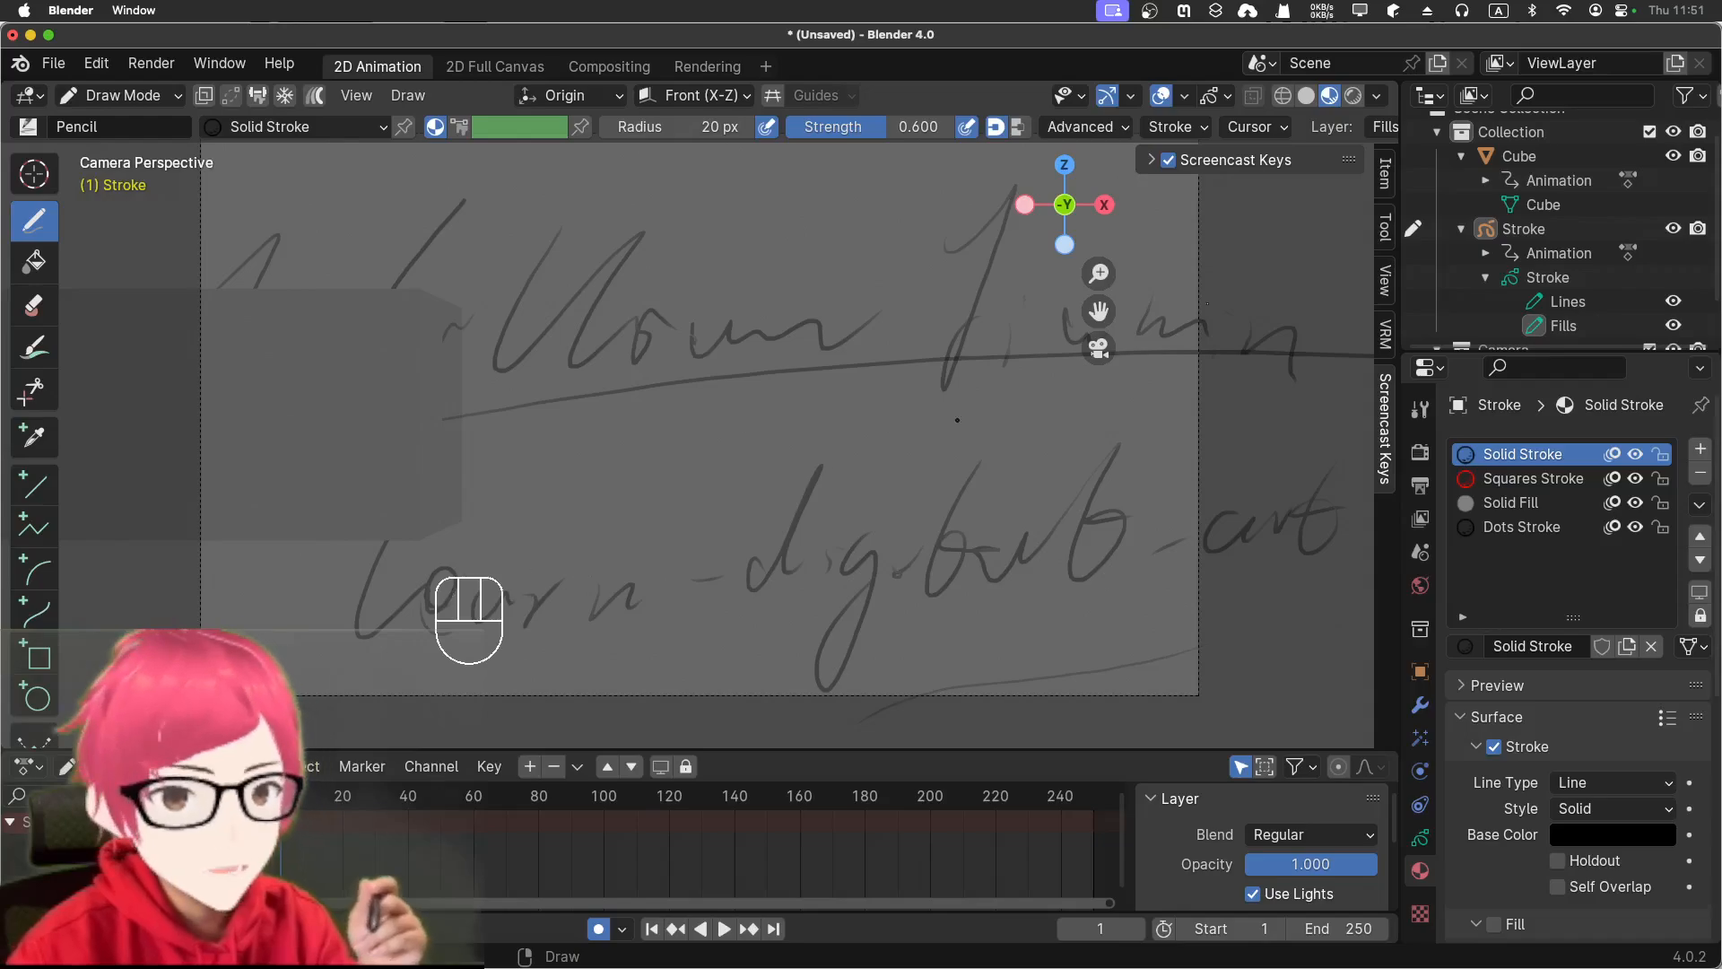
left_click(1385, 227)
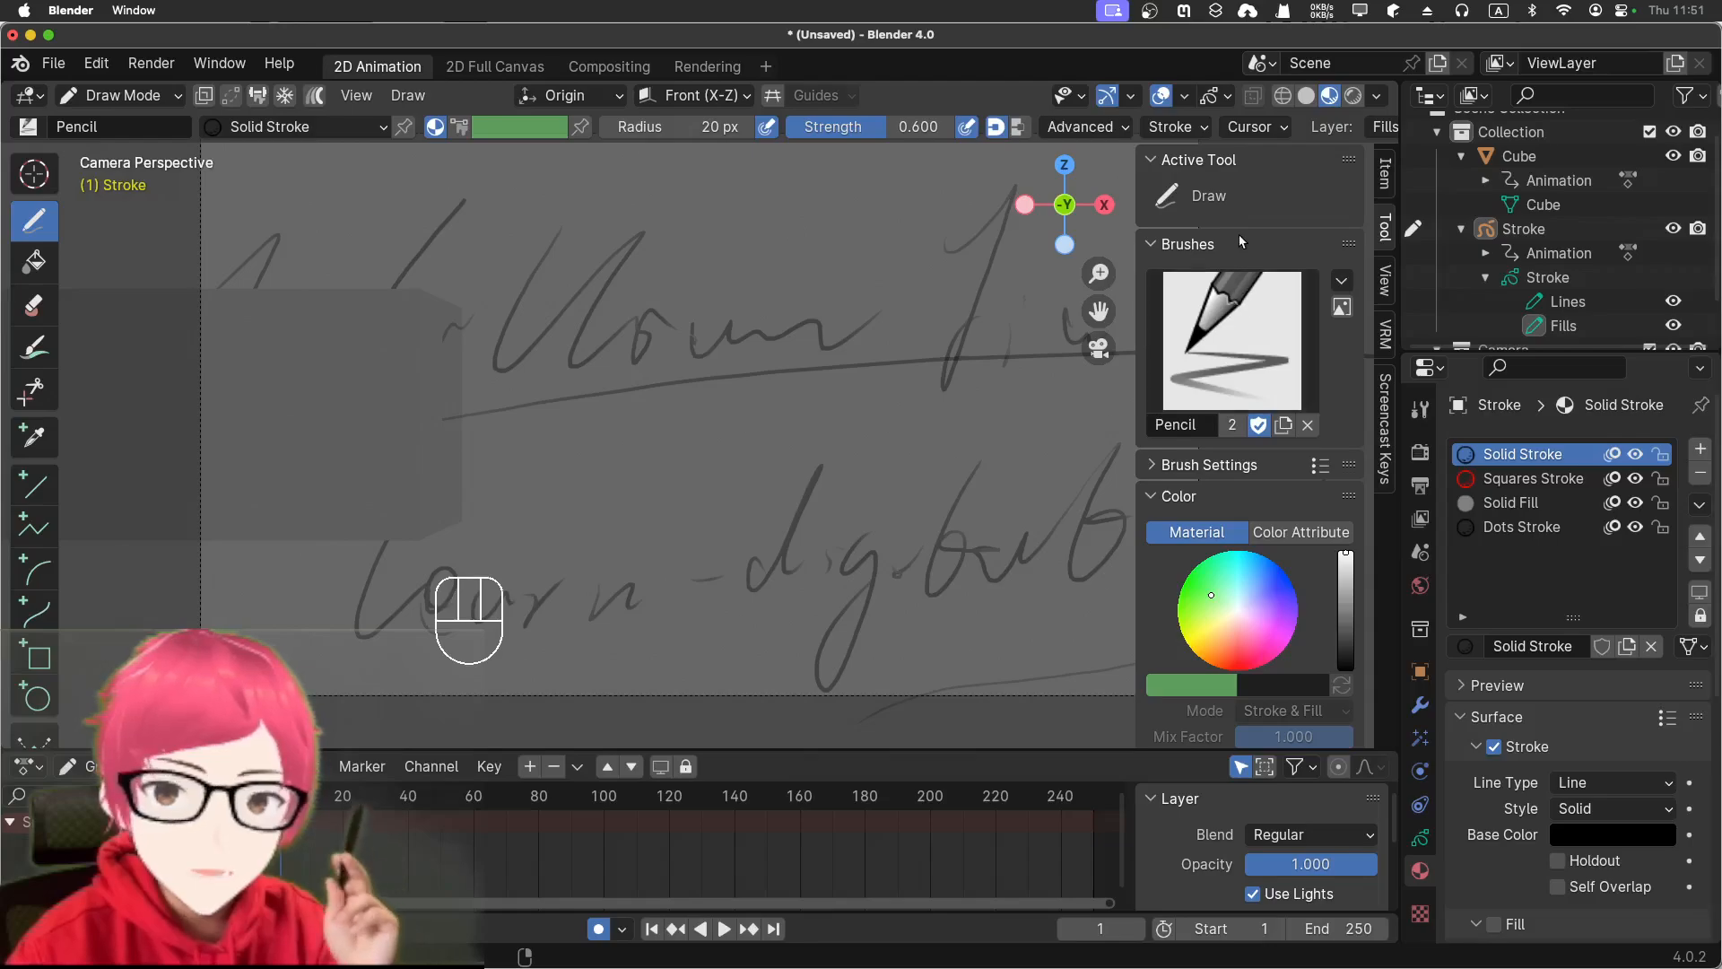
- Compare the Draw tool's brush and palette settings in both places, and revisit the Stroke object's modifiers, layers and materials
left_click(1419, 409)
scroll(1637, 603, "down", 10)
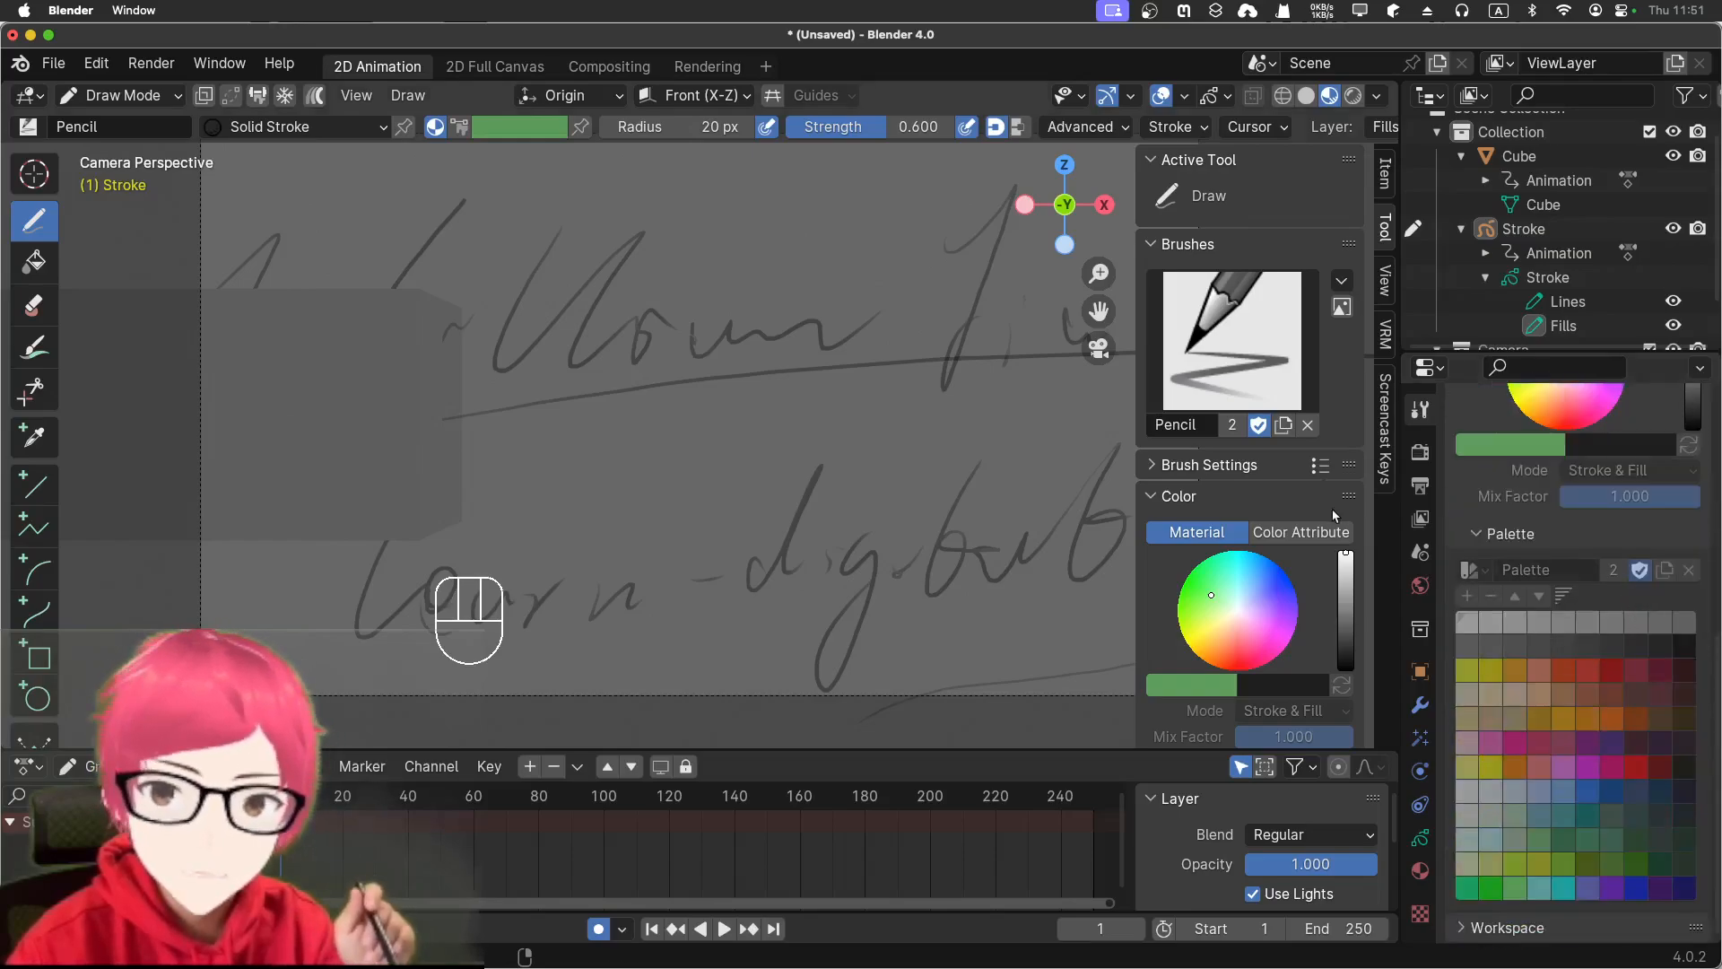
scroll(1332, 508, "down", 10)
scroll(1336, 513, "up", 5)
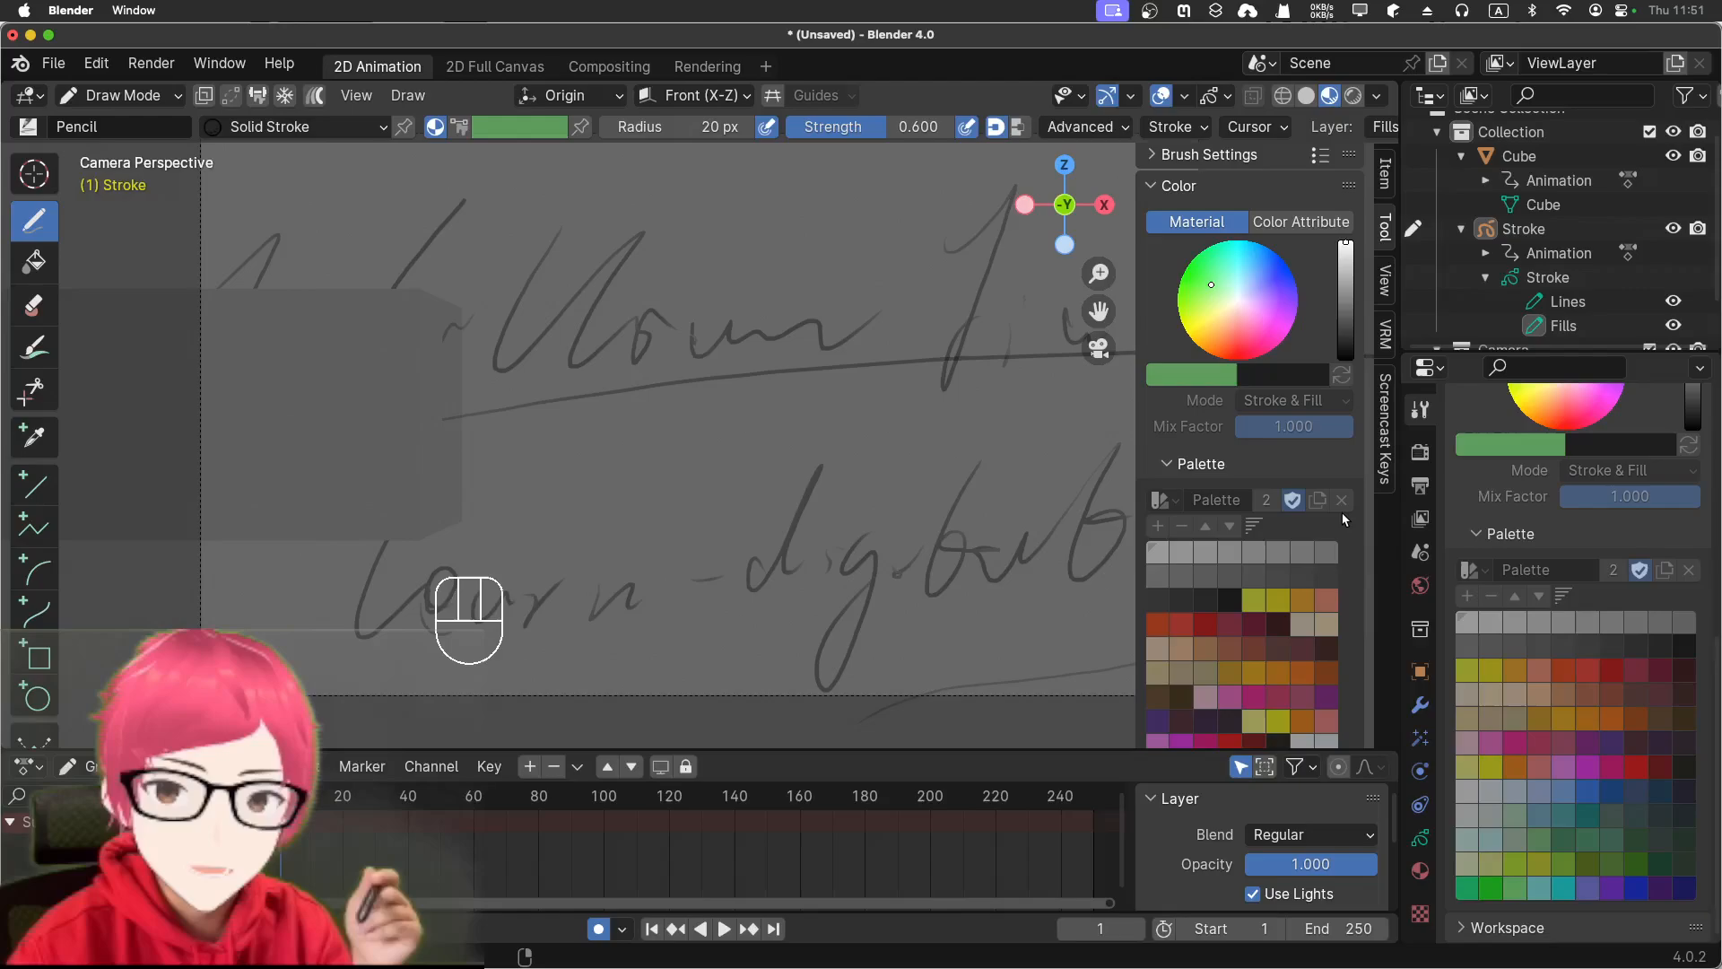
scroll(1343, 507, "up", 6)
scroll(1344, 507, "up", 2)
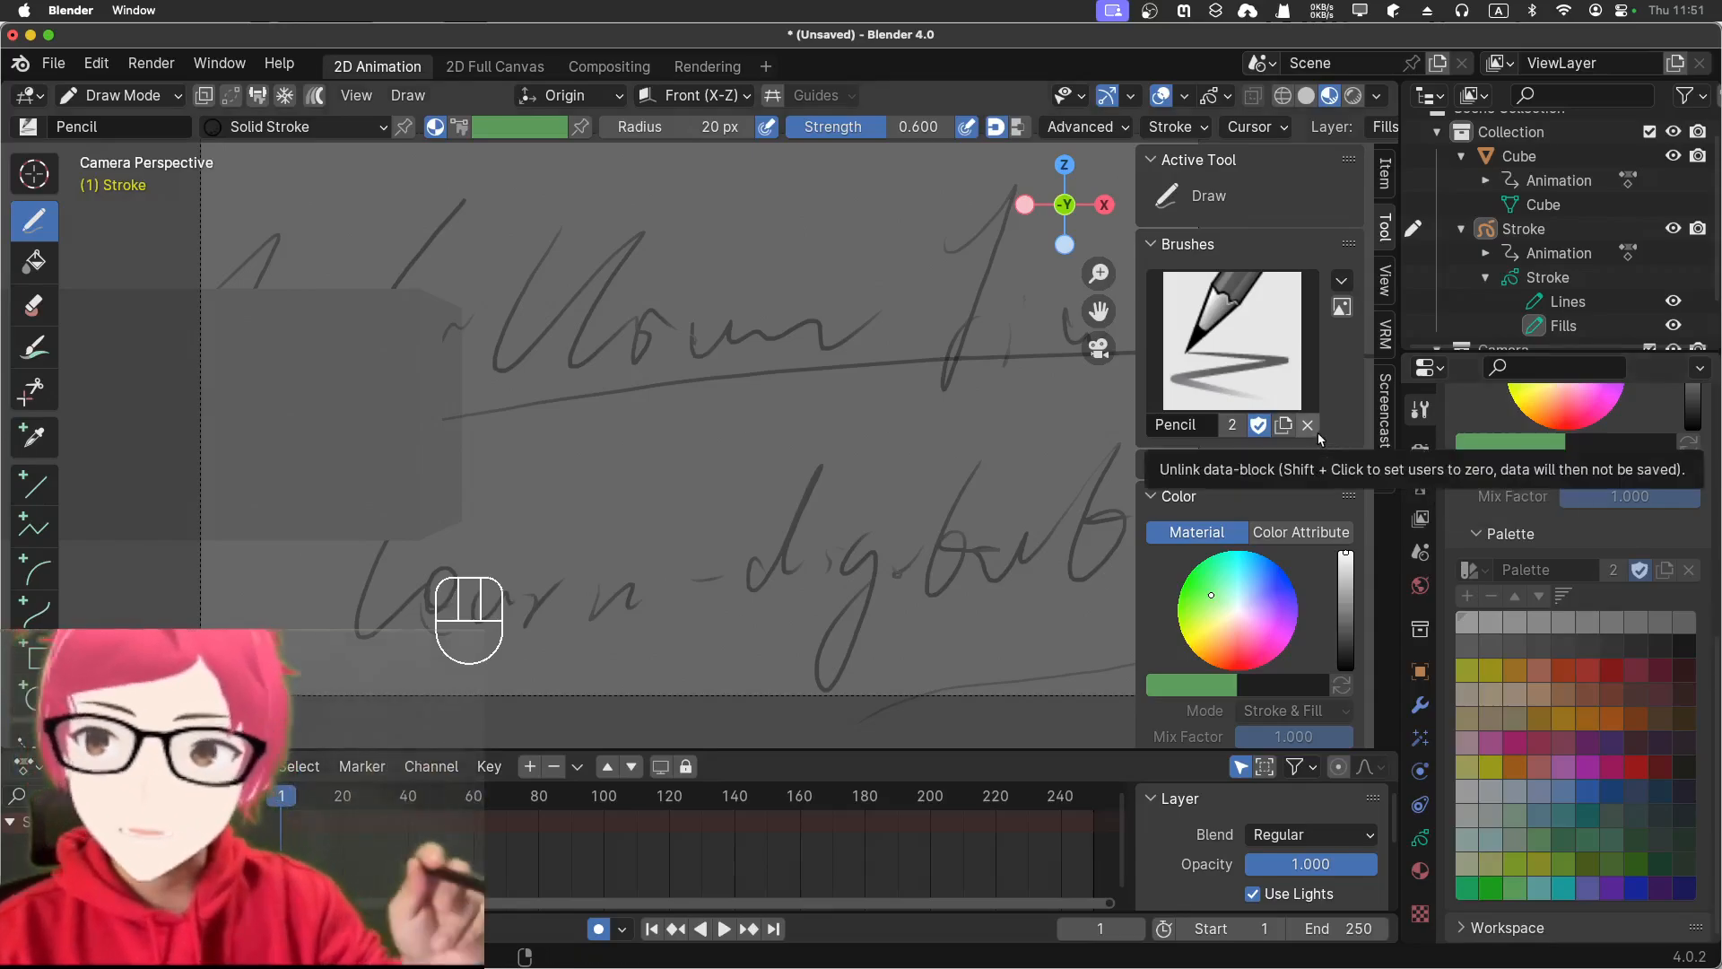
left_click(1429, 704)
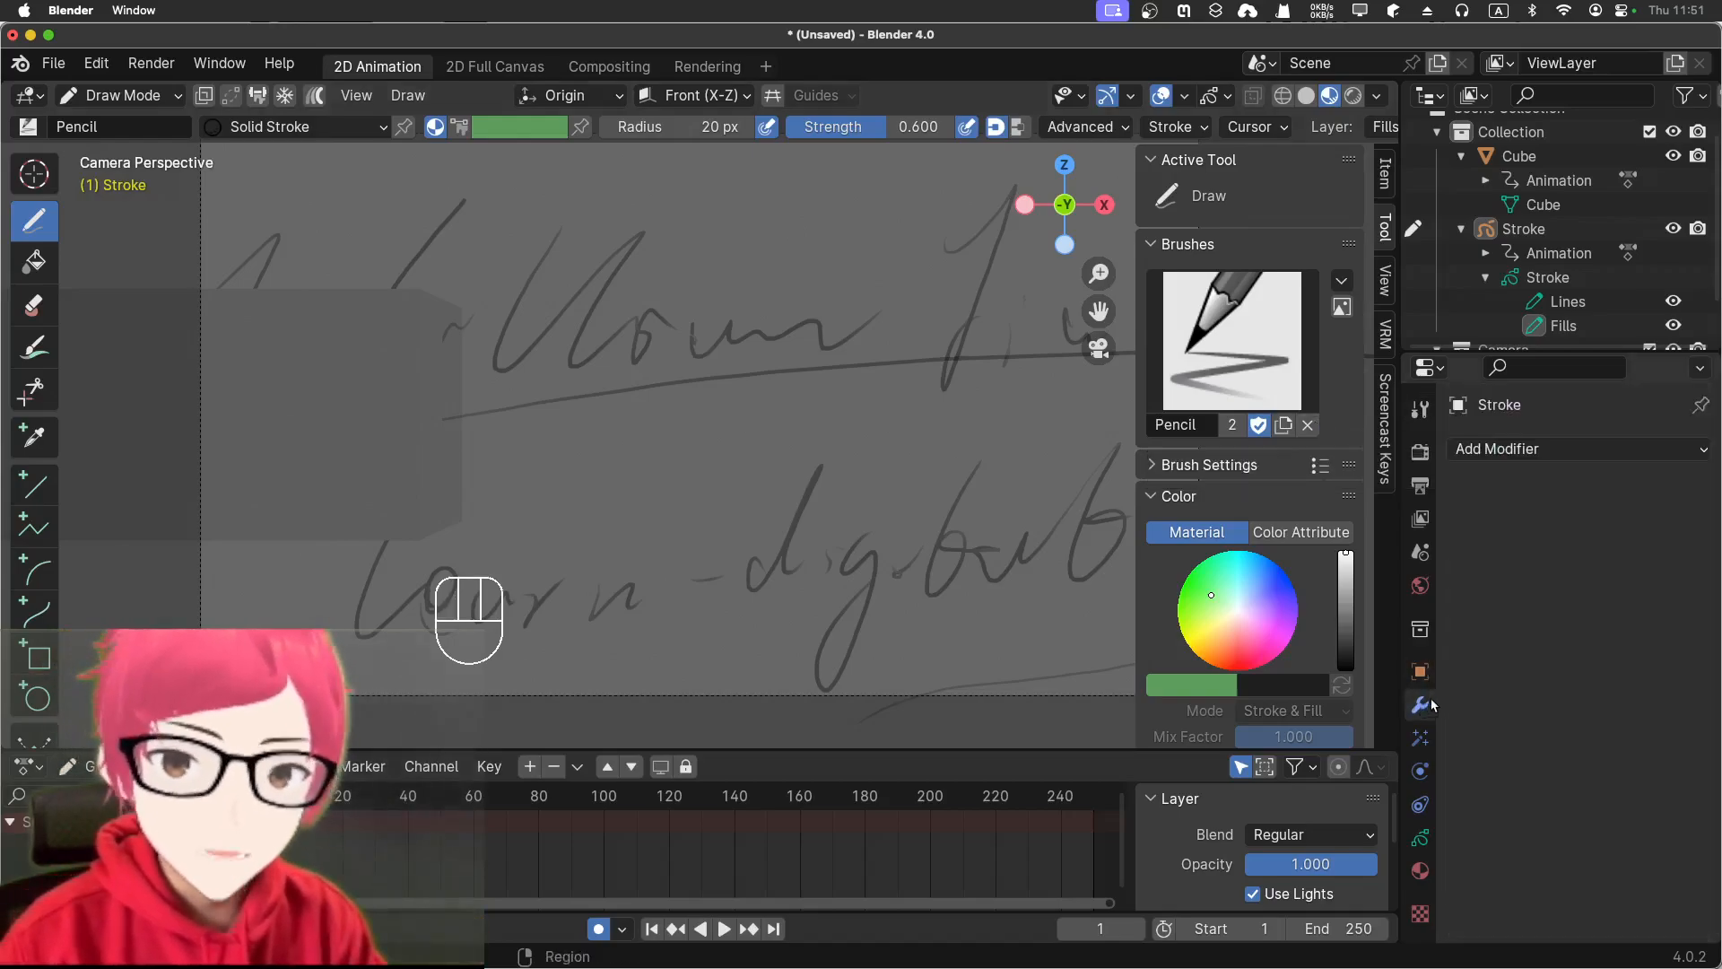
left_click(1420, 837)
left_click(1421, 871)
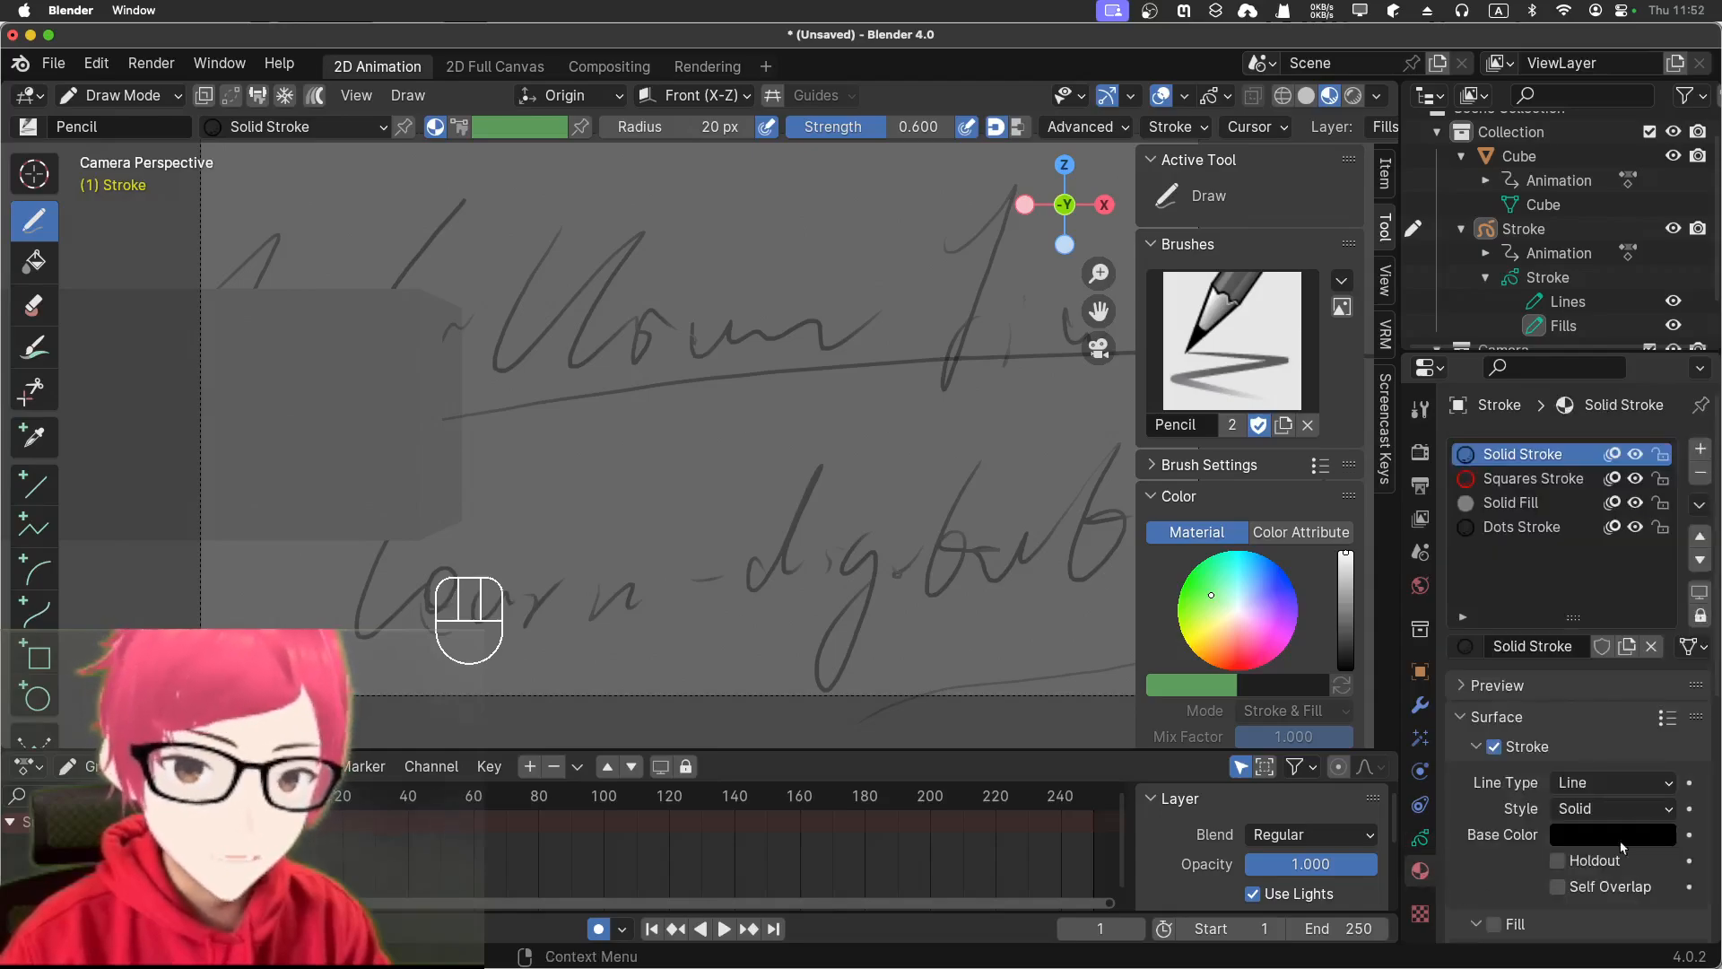
- Sketch a cat with ears, face, body, legs and a bushy tail above the handwriting, using the 20 px Pencil brush
scroll(911, 455, "down", 4)
scroll(912, 456, "up", 2)
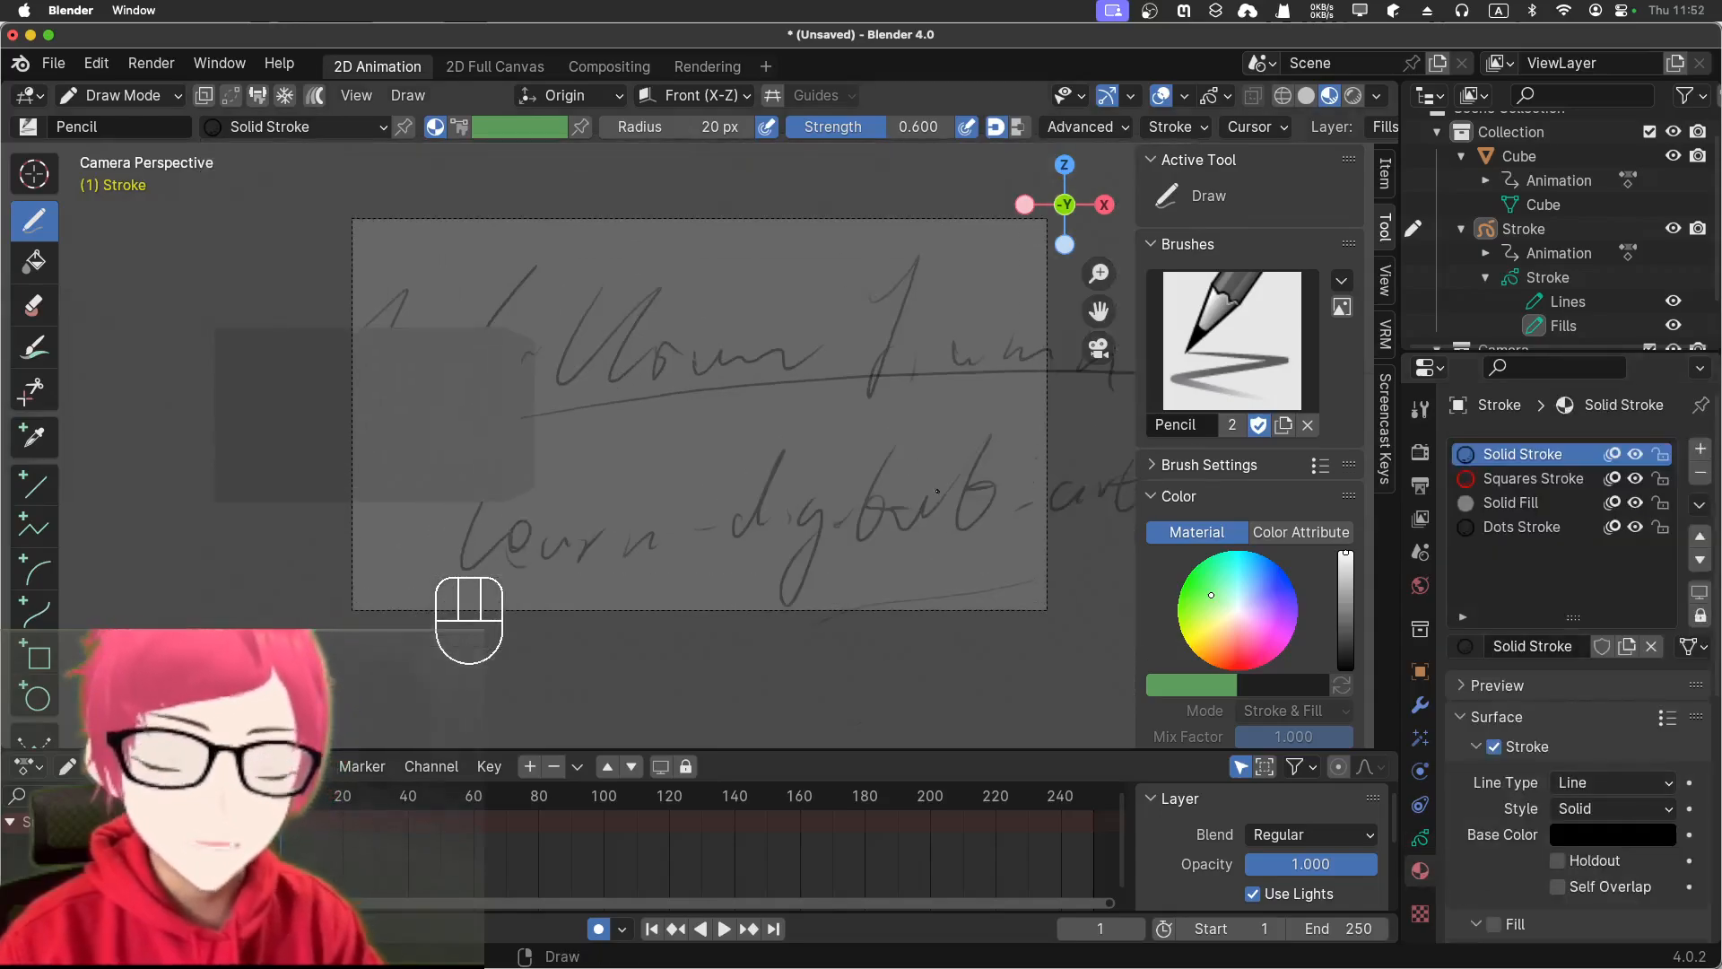
scroll(776, 395, "up", 5)
scroll(763, 463, "down", 3)
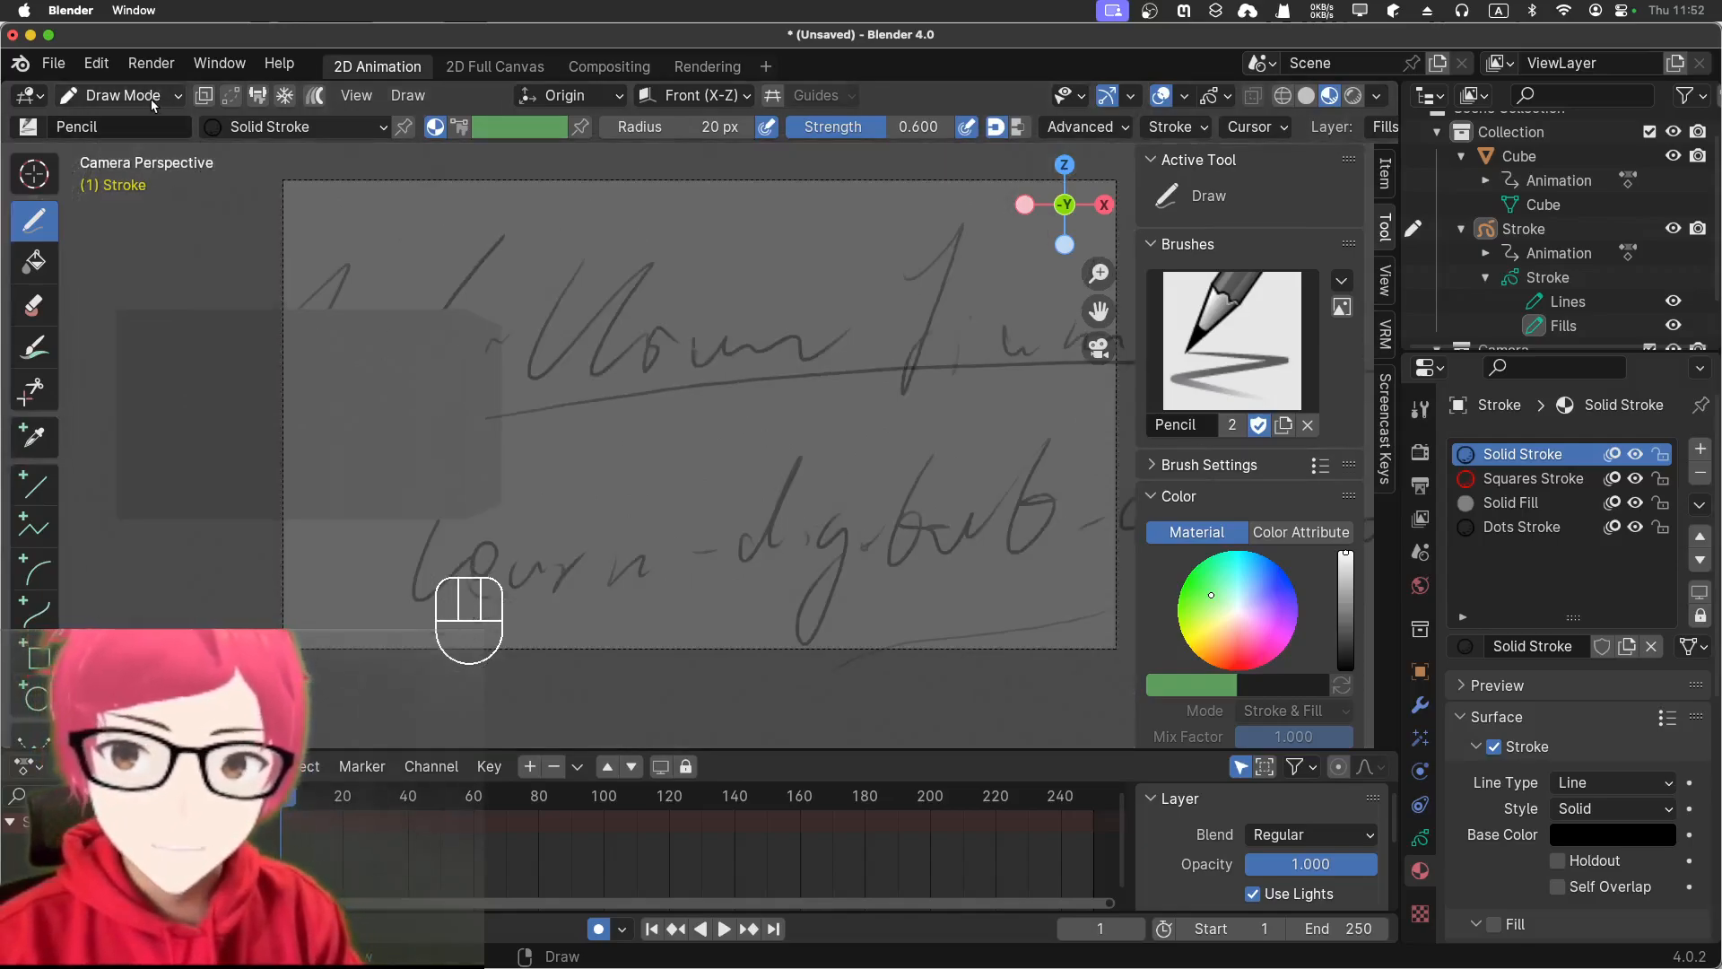
scroll(550, 364, "up", 8)
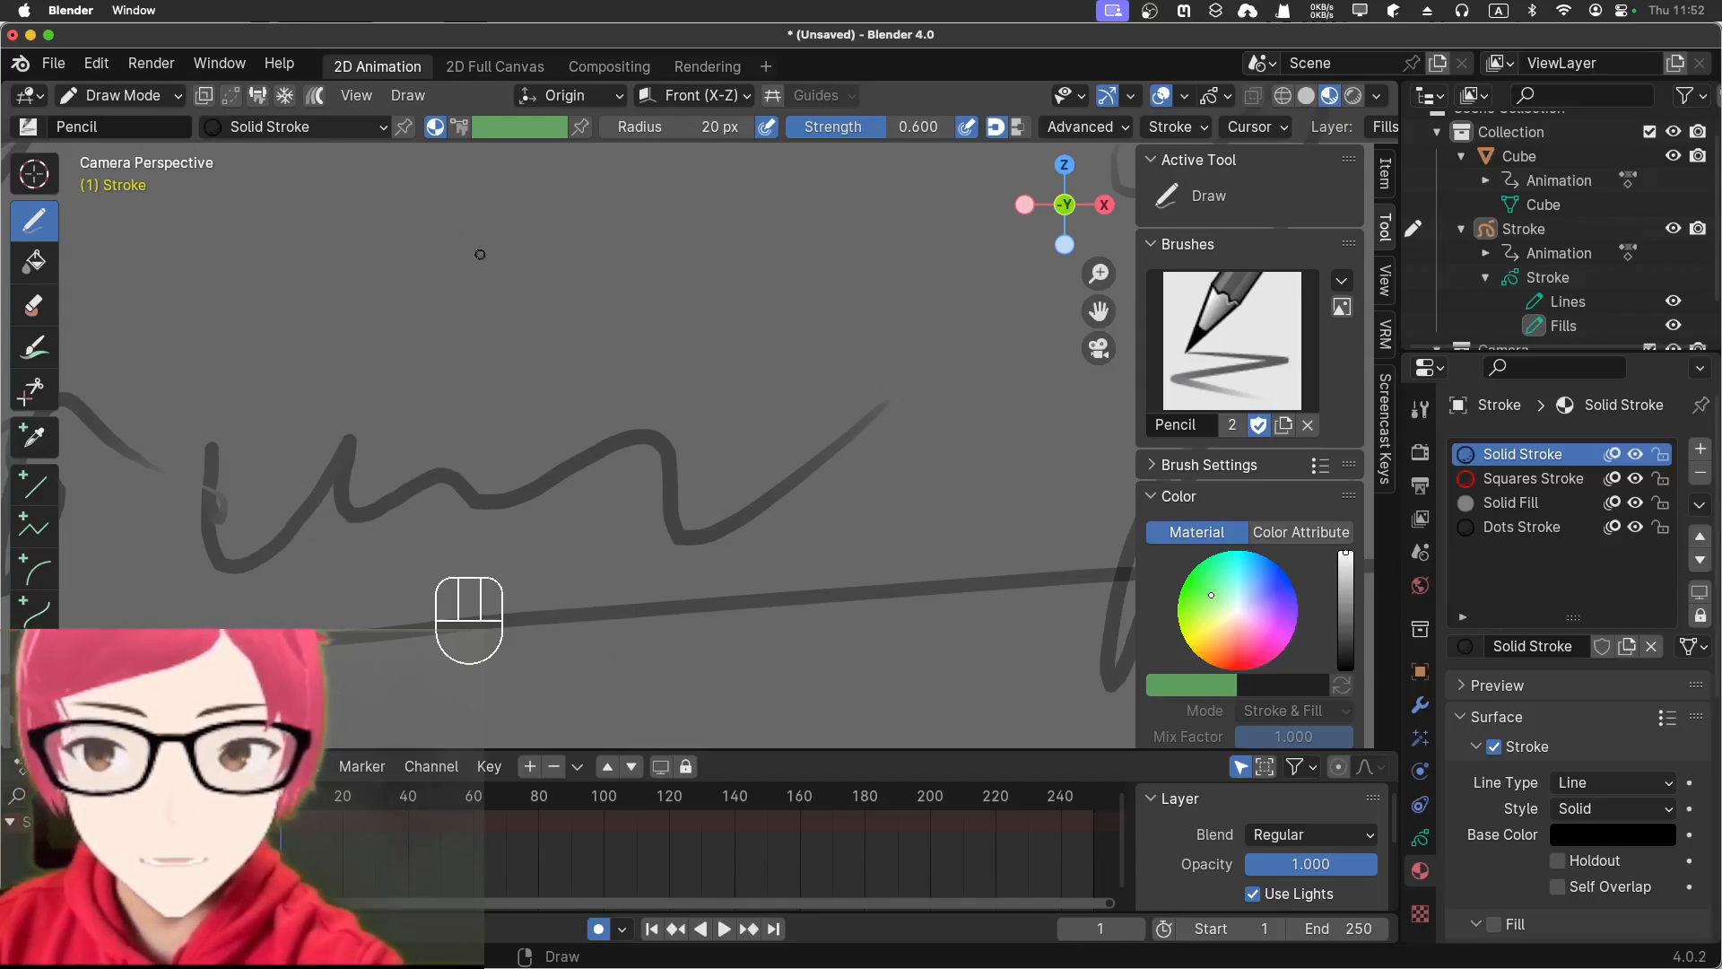
mouse_move(474, 286)
left_mouse_down()
mouse_move(414, 305)
mouse_move(502, 224)
mouse_move(466, 231)
left_mouse_up()
mouse_move(422, 260)
left_mouse_down()
mouse_move(429, 180)
mouse_move(471, 258)
mouse_move(570, 251)
left_mouse_up()
mouse_move(475, 285)
left_mouse_down()
mouse_move(467, 305)
mouse_move(549, 291)
mouse_move(499, 333)
mouse_move(528, 340)
mouse_move(772, 333)
left_mouse_up()
mouse_move(558, 380)
left_mouse_down()
mouse_move(794, 350)
mouse_move(850, 287)
mouse_move(953, 261)
mouse_move(830, 354)
mouse_move(782, 366)
left_mouse_up()
mouse_move(562, 396)
left_mouse_down()
mouse_move(774, 384)
mouse_move(789, 407)
left_mouse_up()
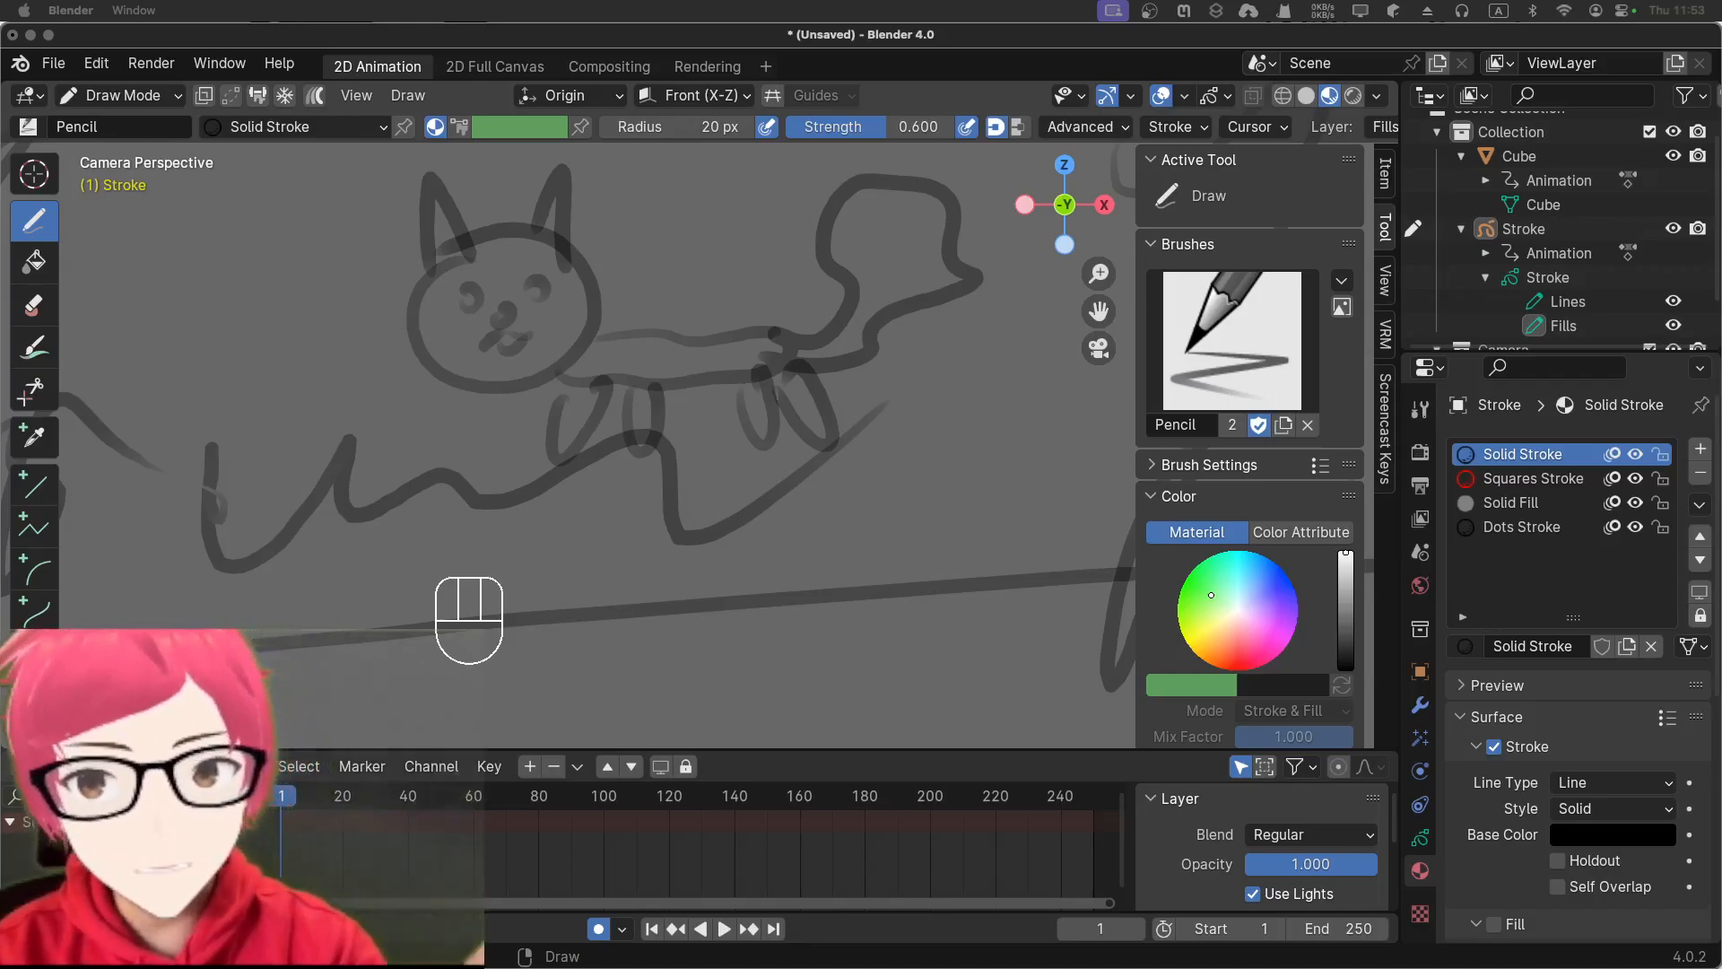
- Switch to the Pen brush and scribble thick black strokes over the cat's tail, body and legs
left_click(1251, 348)
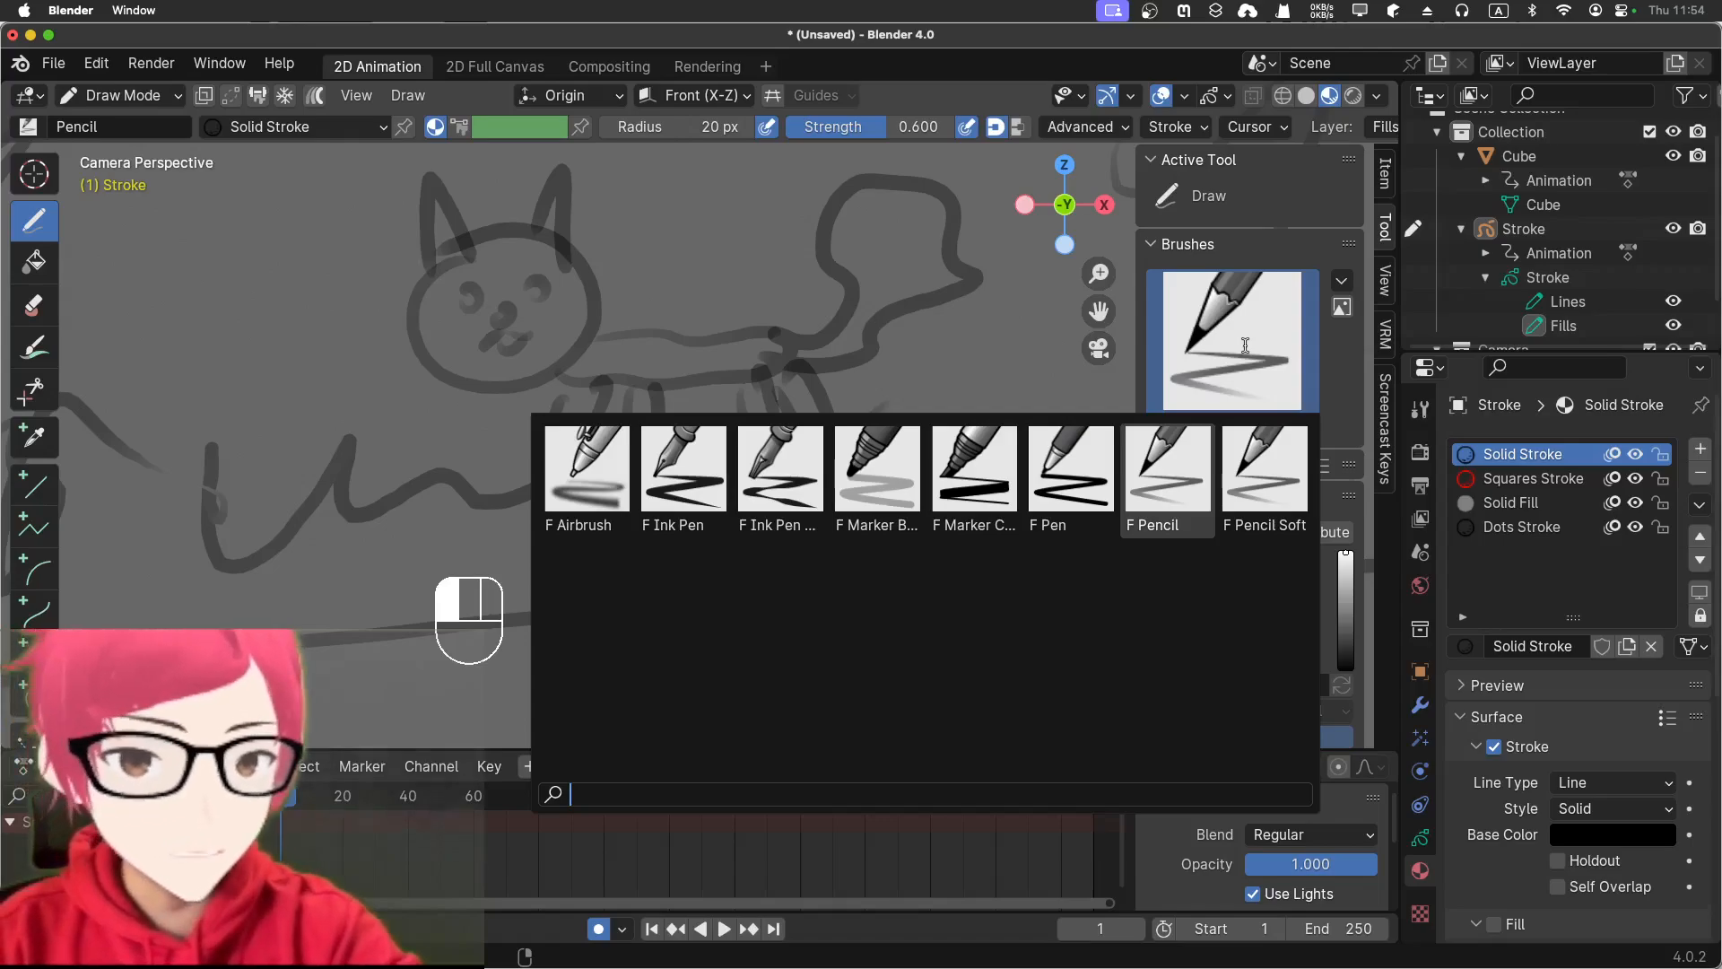
left_click(1070, 475)
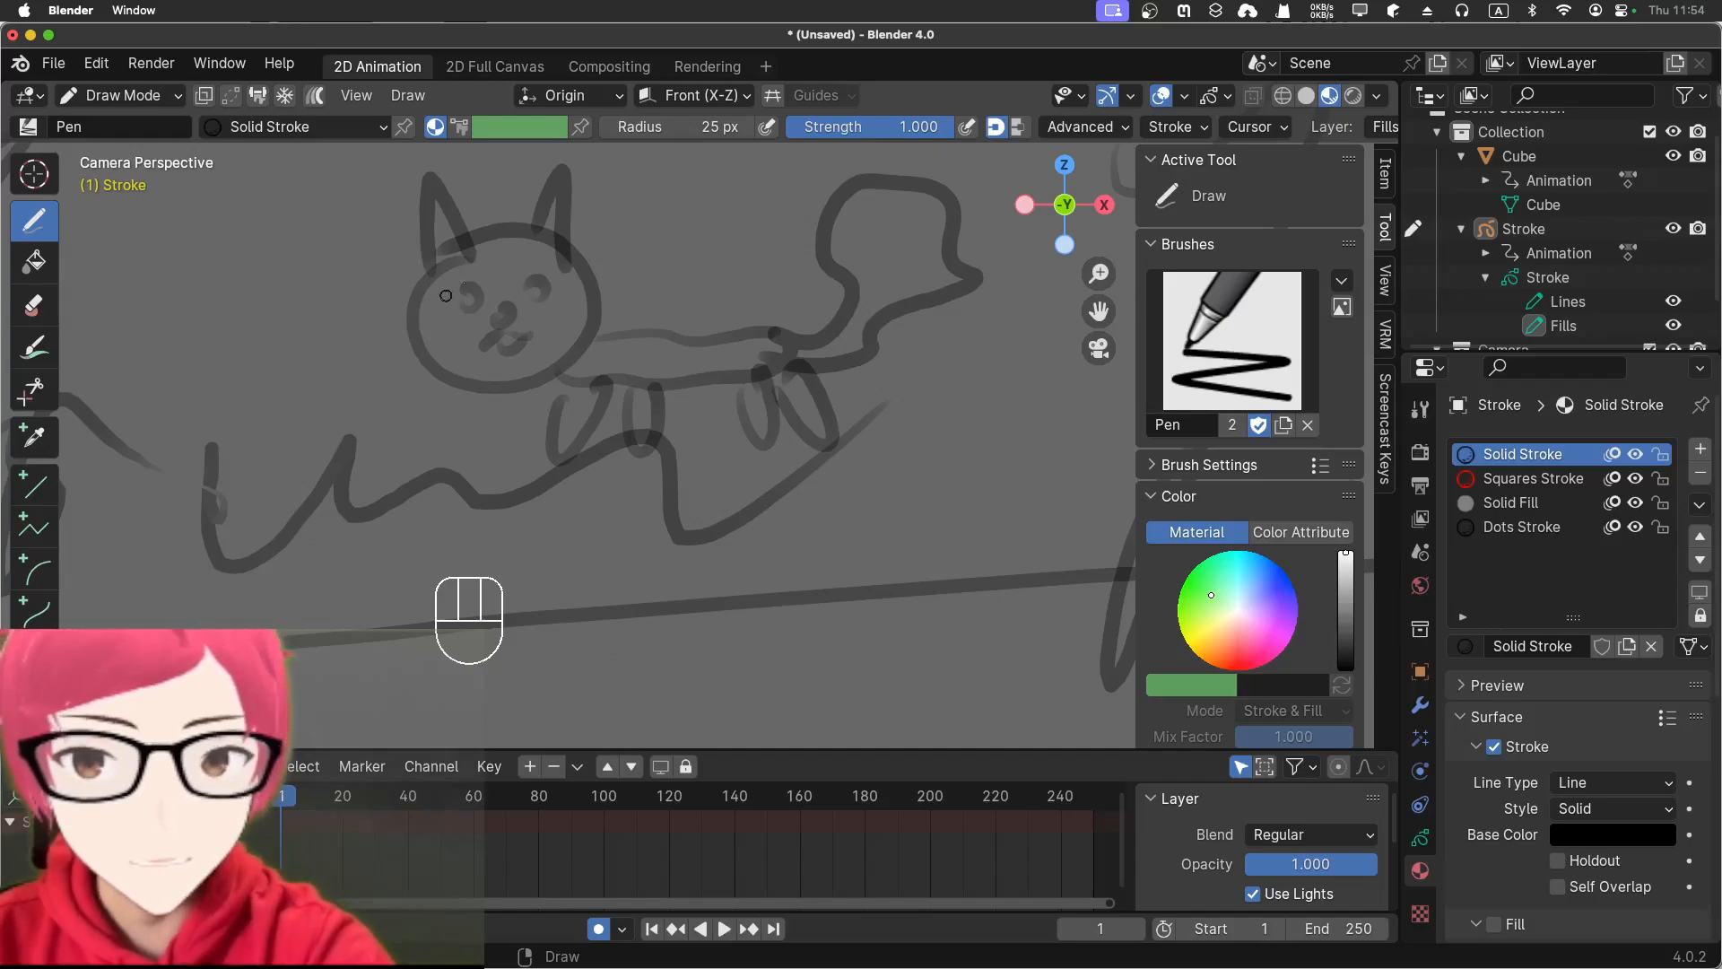
mouse_move(864, 200)
left_mouse_down()
mouse_move(861, 238)
mouse_move(906, 255)
mouse_move(812, 310)
mouse_move(767, 376)
left_mouse_up()
mouse_move(928, 246)
left_mouse_down()
mouse_move(897, 192)
mouse_move(931, 324)
left_mouse_up()
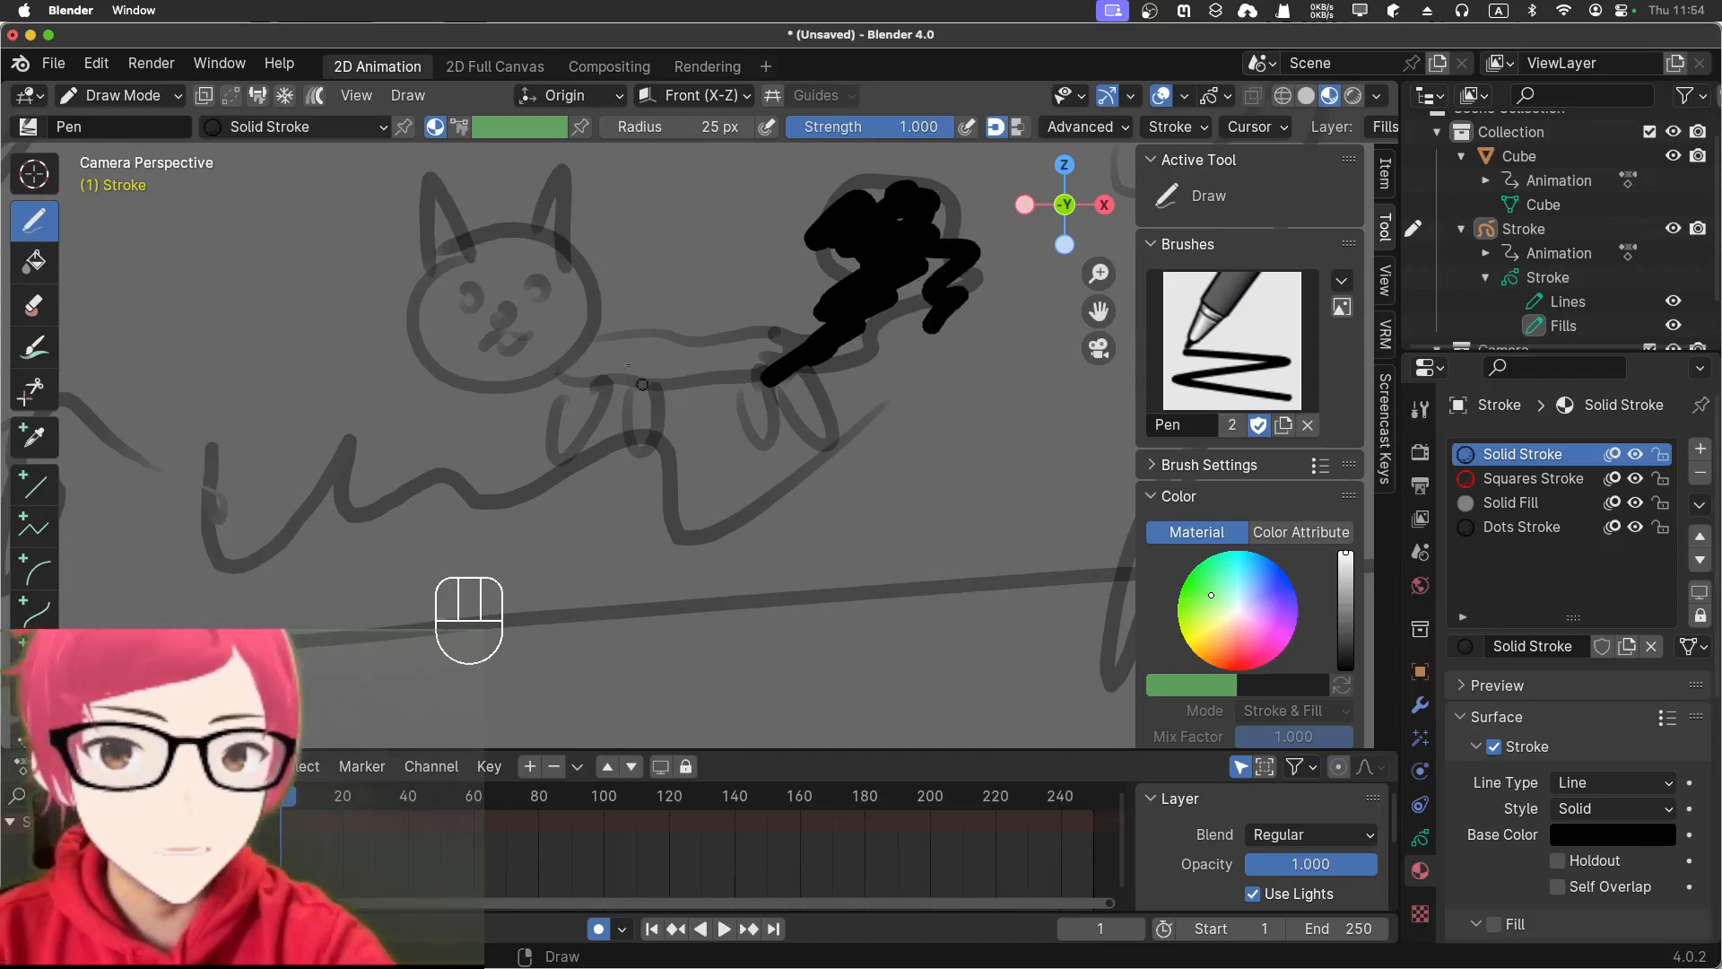
mouse_move(627, 355)
left_mouse_down()
mouse_move(612, 339)
mouse_move(780, 341)
left_mouse_up()
left_click_drag(565, 389, 646, 427)
left_click_drag(742, 370, 768, 422)
left_click_drag(798, 373, 830, 437)
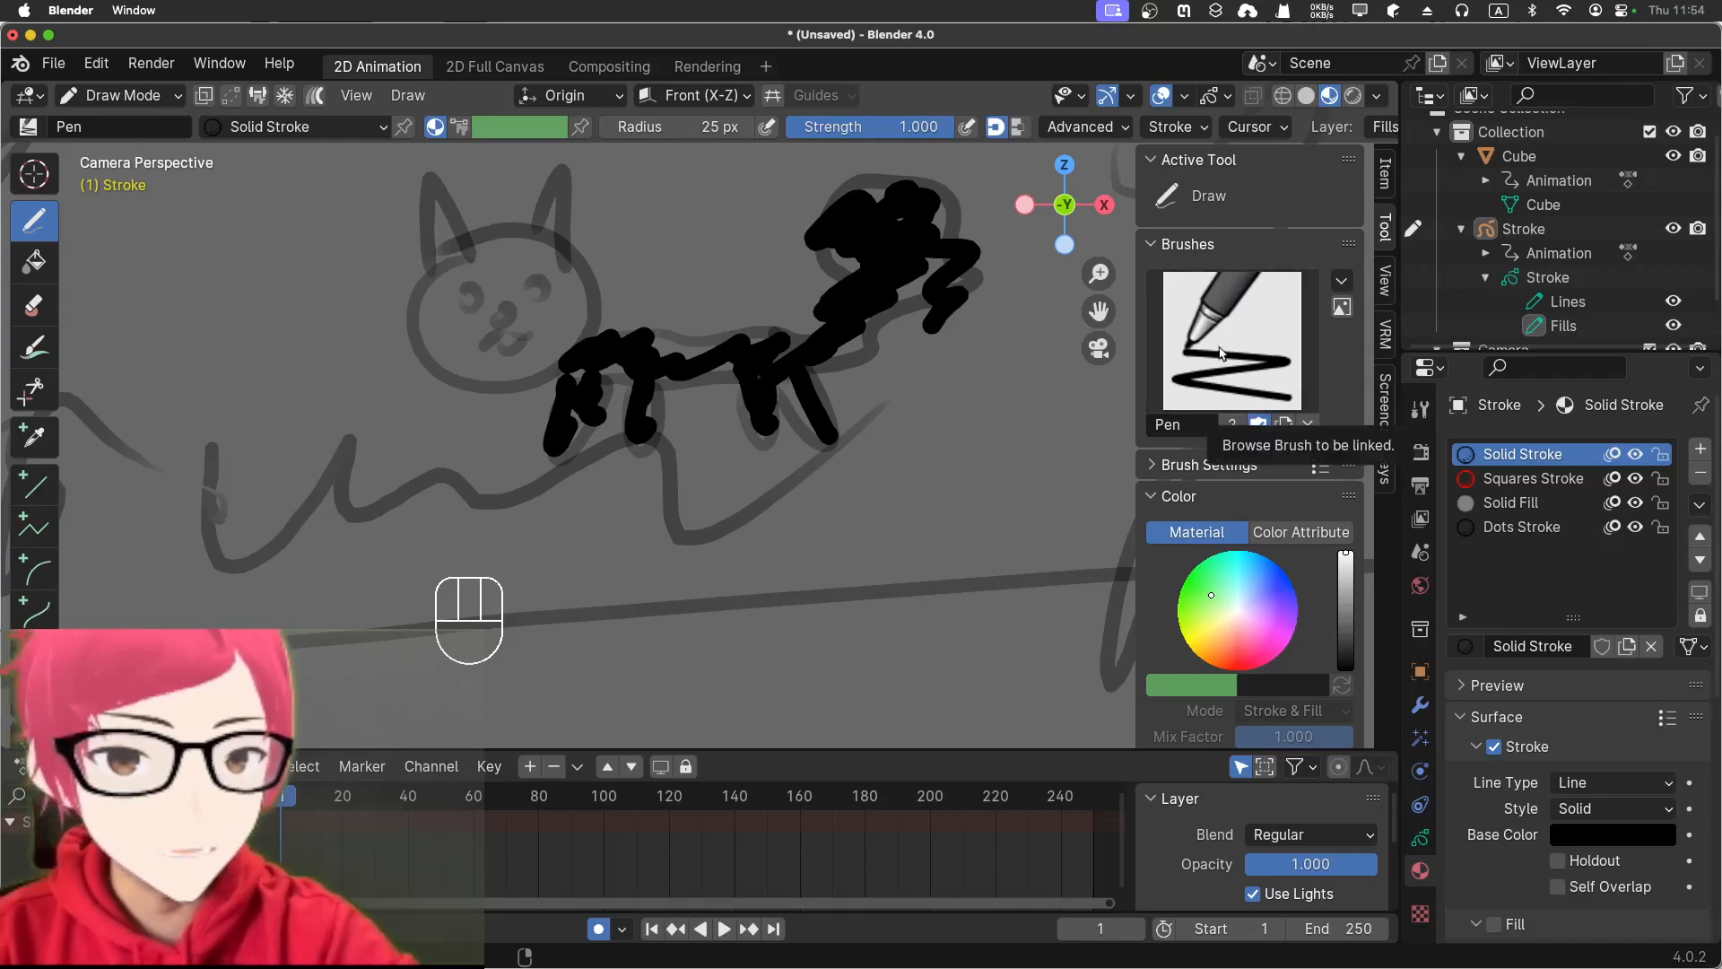
- Switch to the Marker Bold brush and shade over both of the cat's ears at a 150 px radius
left_click(1240, 372)
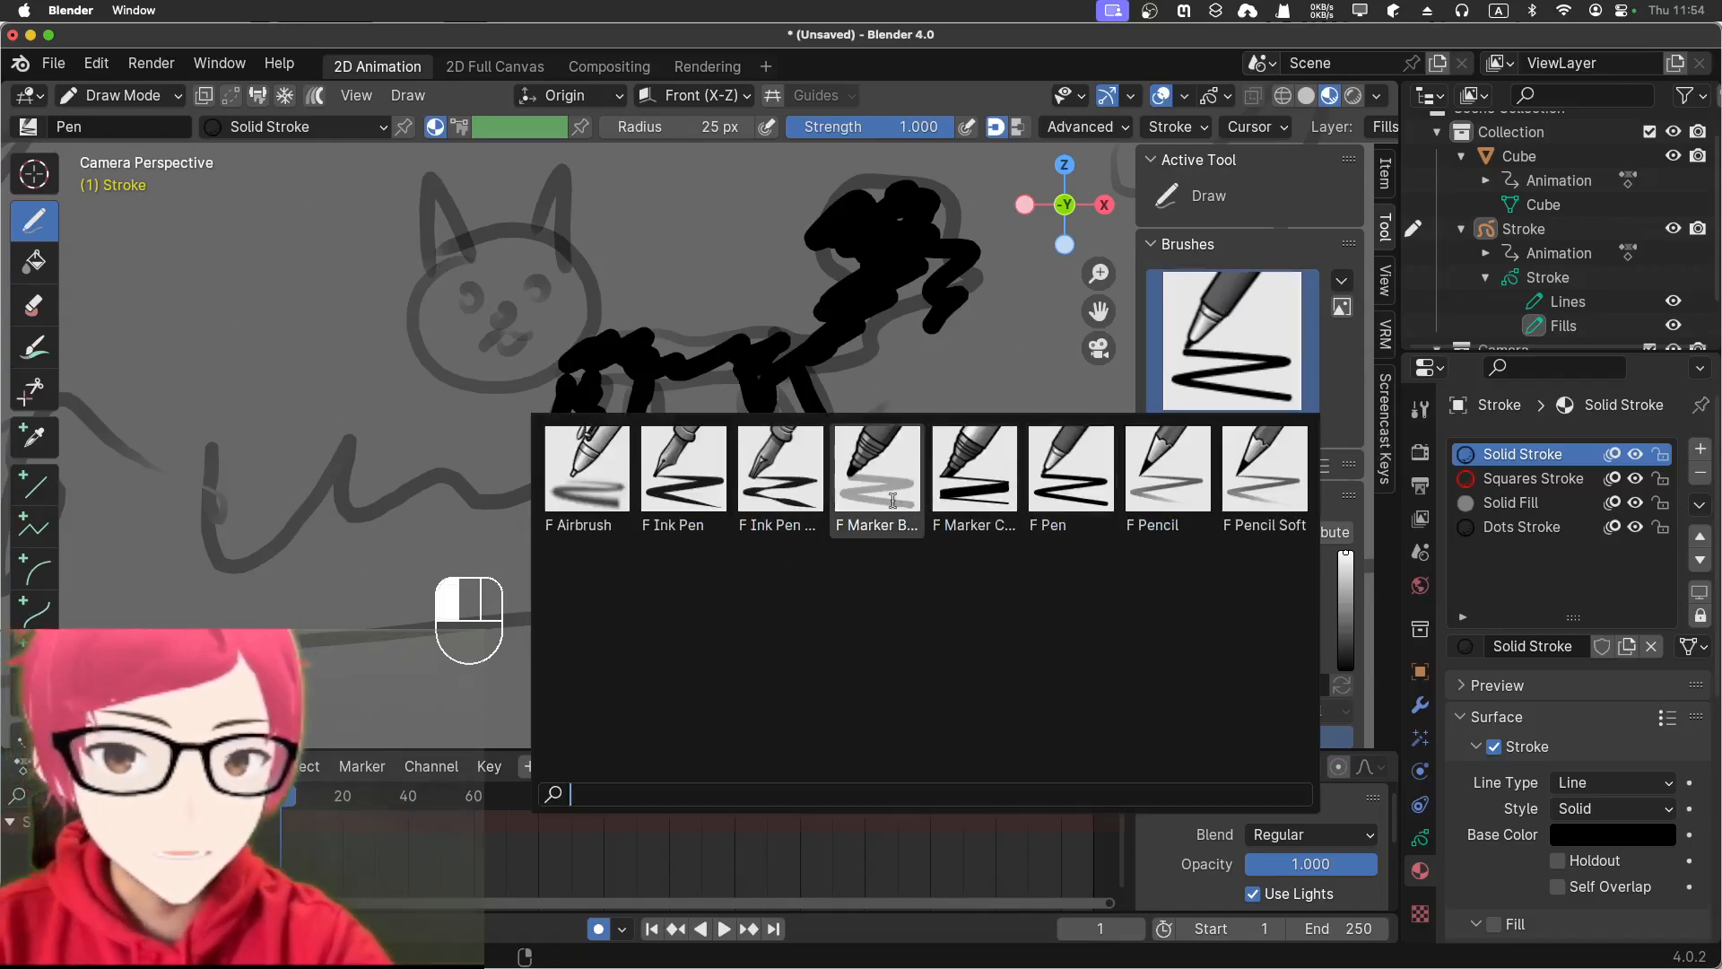
left_click(851, 472)
mouse_move(446, 241)
left_mouse_down()
mouse_move(399, 255)
mouse_move(413, 206)
left_mouse_up()
left_click_drag(516, 202, 613, 180)
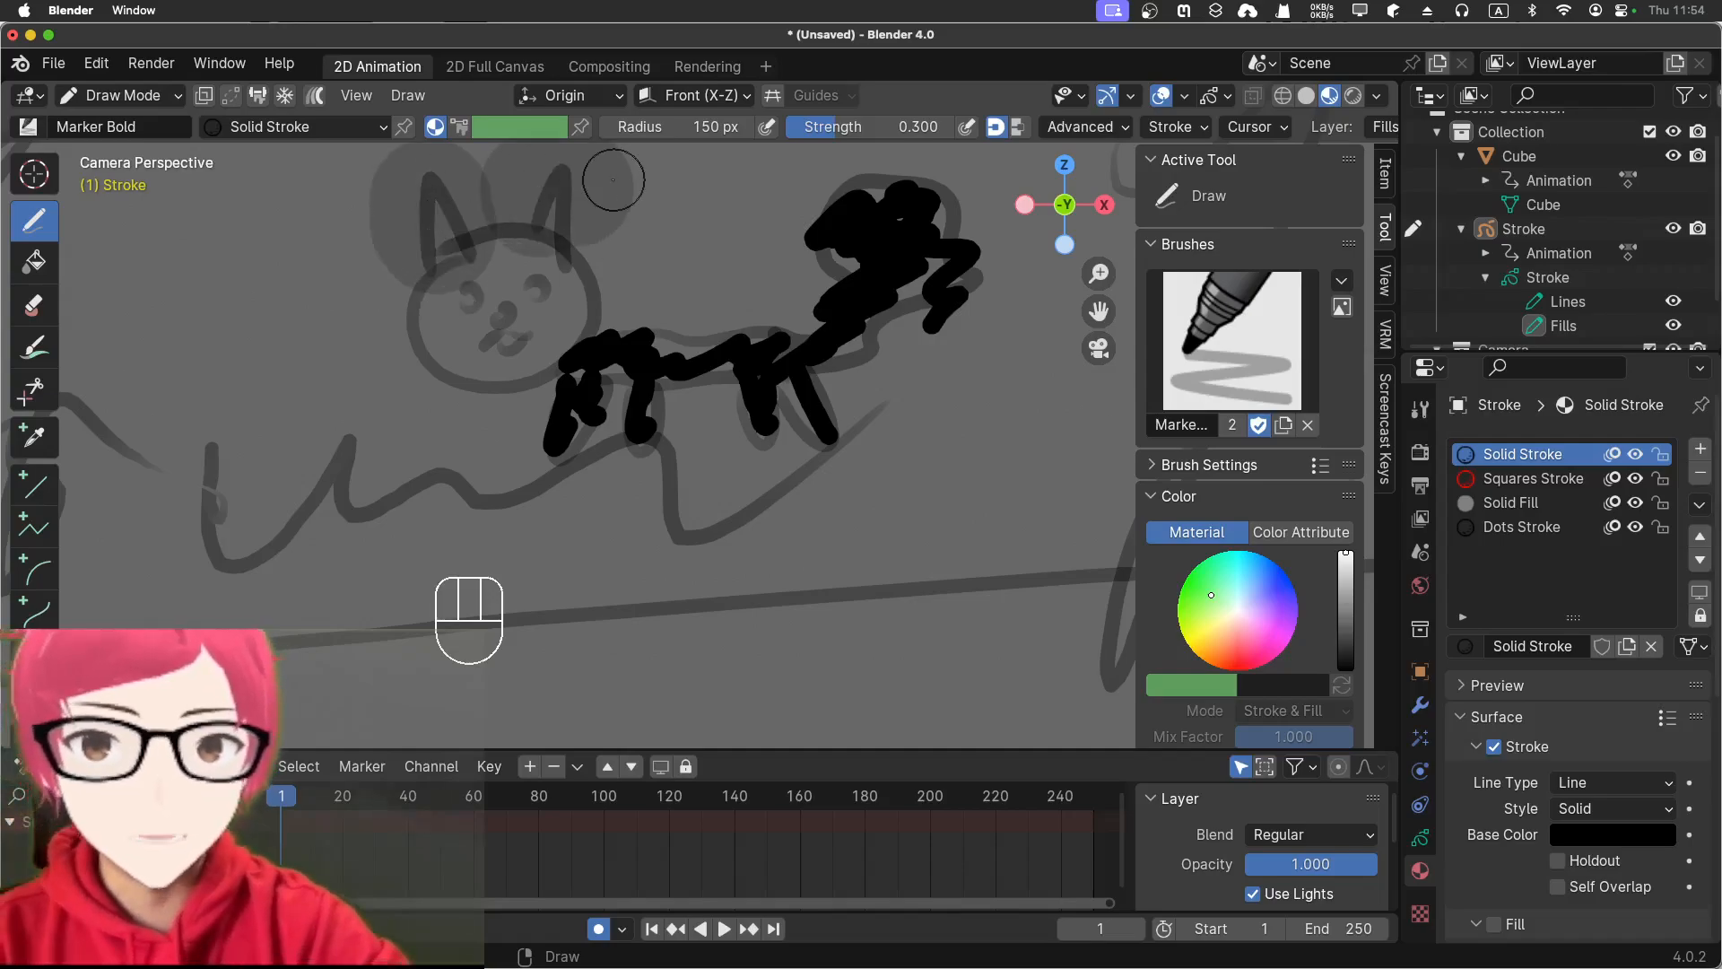
- Reduce the Marker Bold brush radius to 42 px
key("bracketleft")
key("bracketleft")
key("bracketleft")
key("bracketleft")
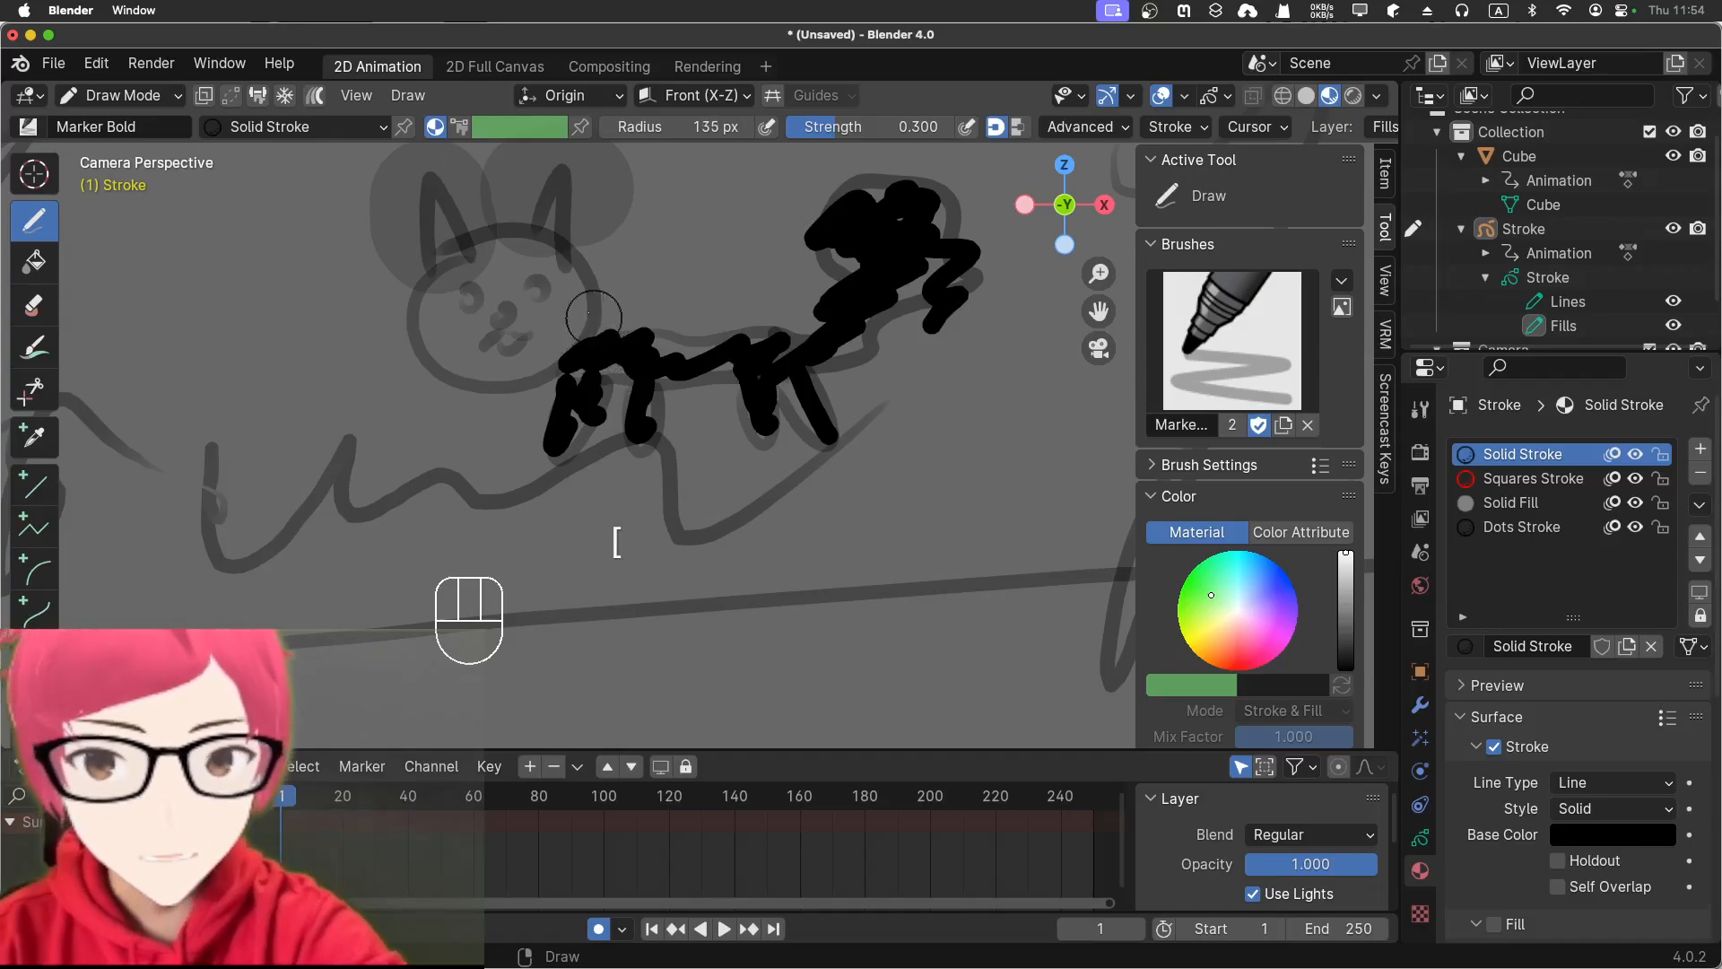
key("bracketleft")
key("bracketleft")
key("bracketleft")
key("bracketleft")
key("bracketleft")
key("bracketleft")
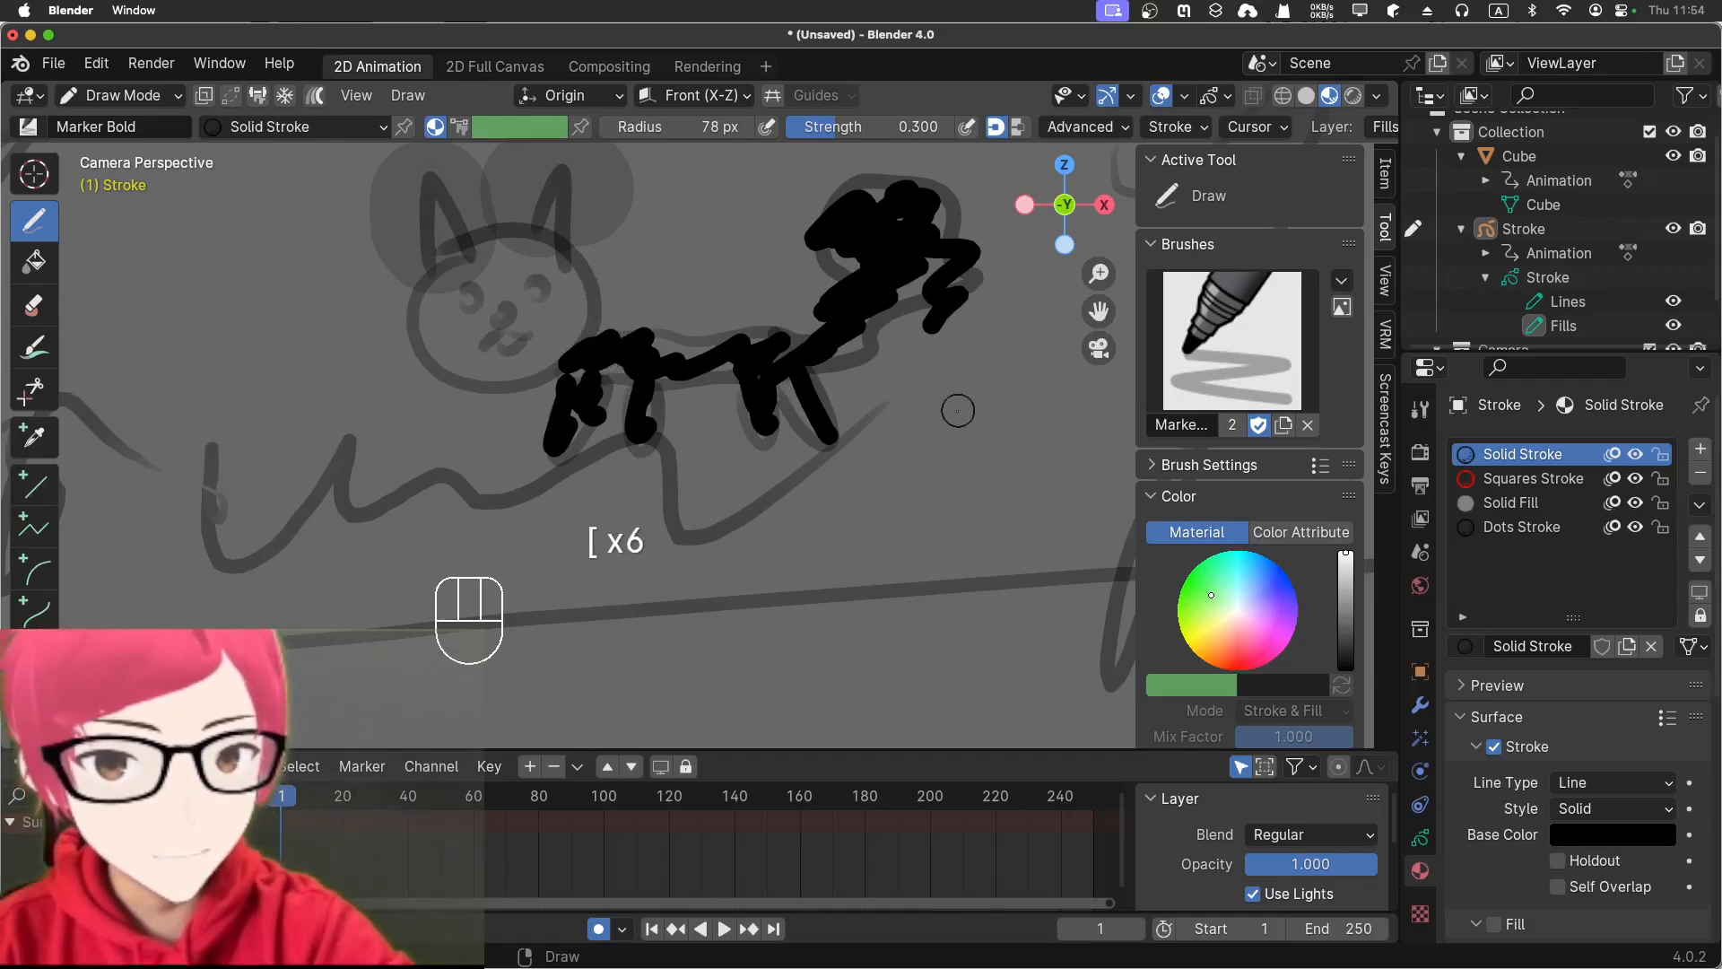
key("bracketright")
key("bracketright")
key("bracketright")
key("bracketright")
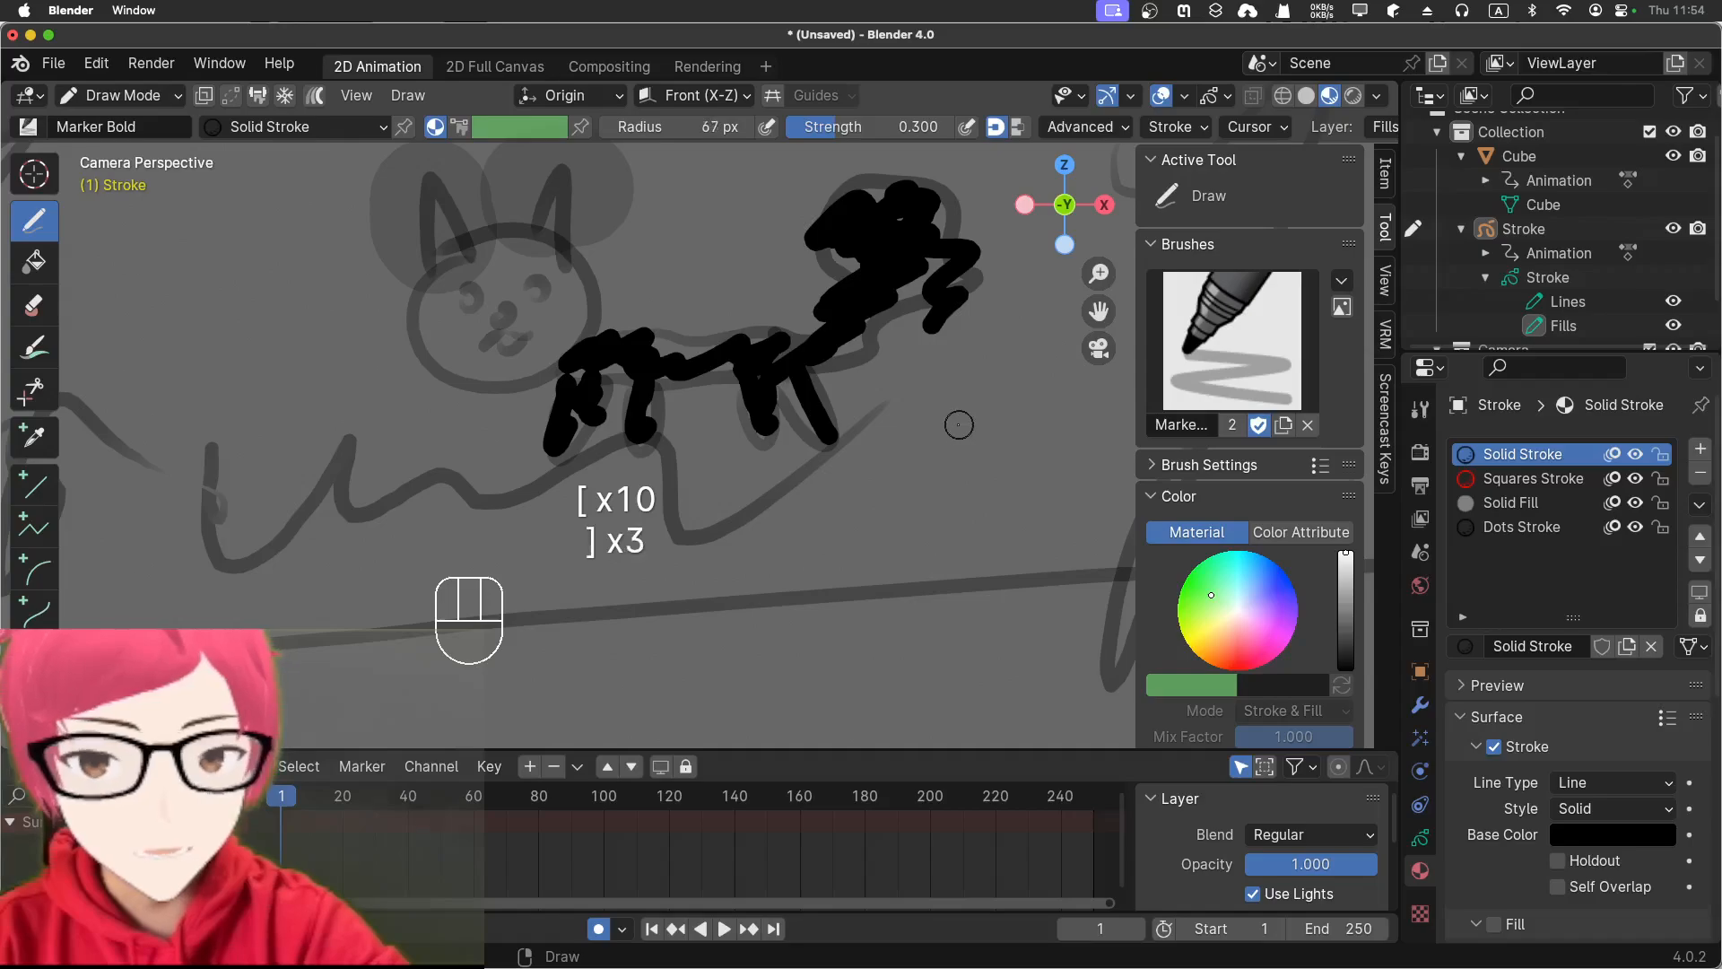
key("bracketleft")
key("bracketleft")
key("bracketleft")
key("bracketleft")
key("bracketleft")
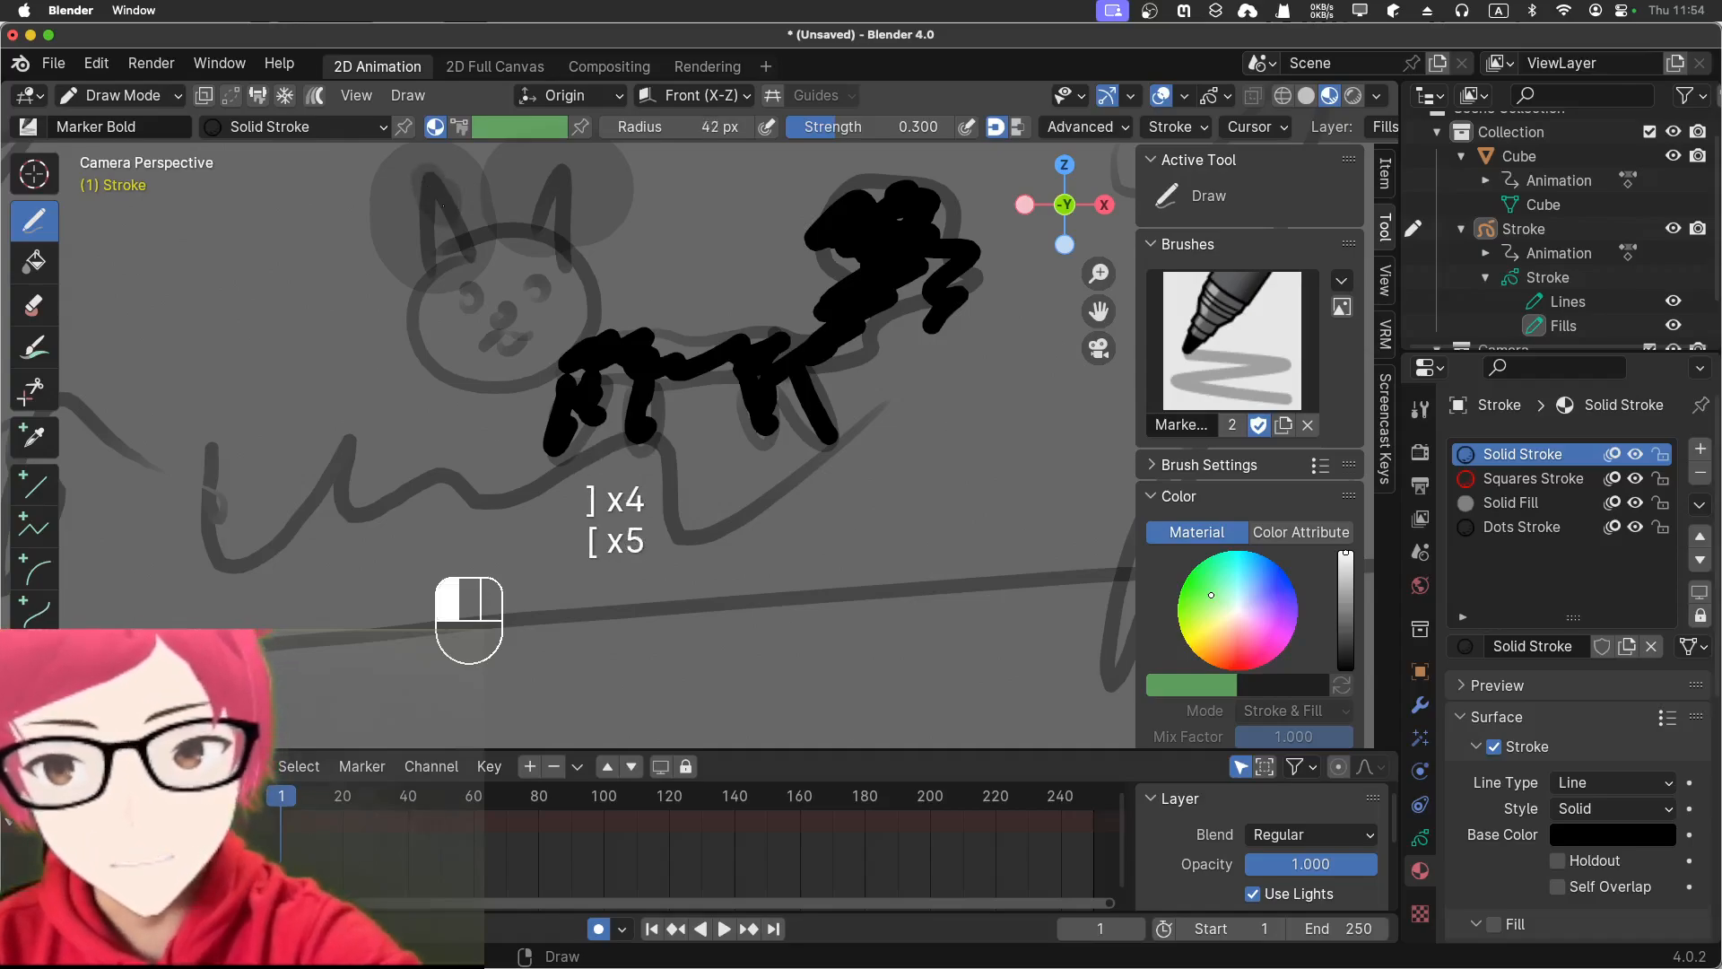
- Undo the oversized marker strokes over the cat's ears
key("super+z")
key("super+z")
key("super+z")
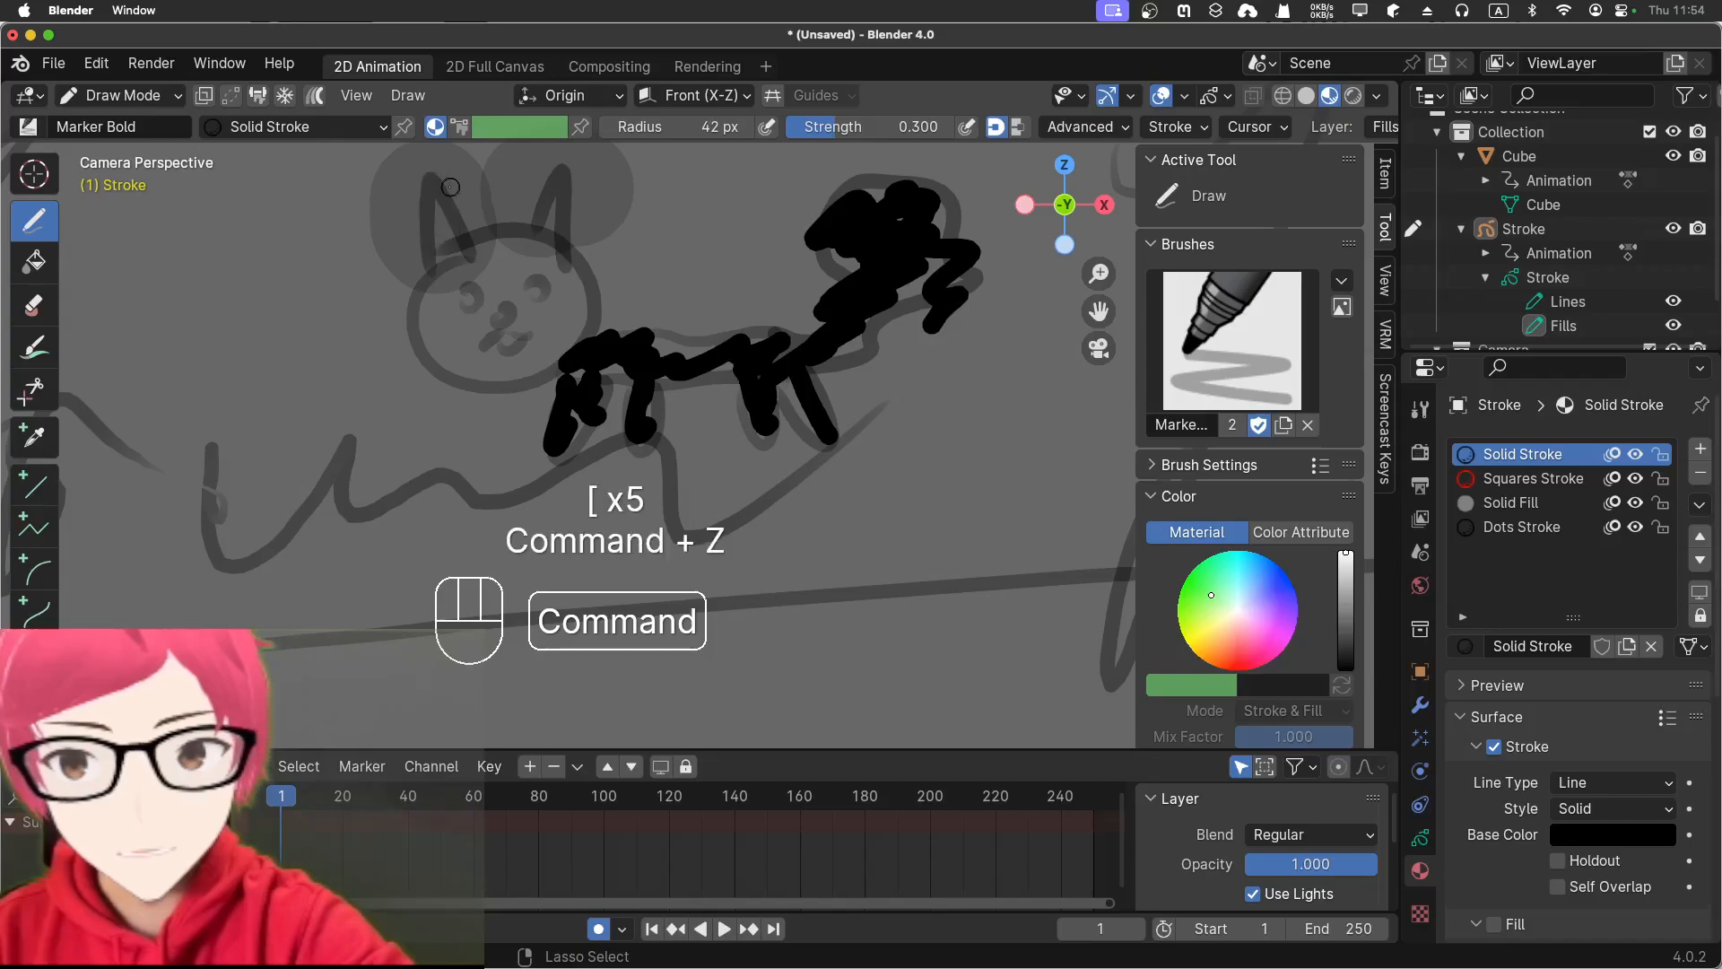
- Set the Marker Bold radius to 37 px and shade inside both of the cat's ears
key("bracketleft")
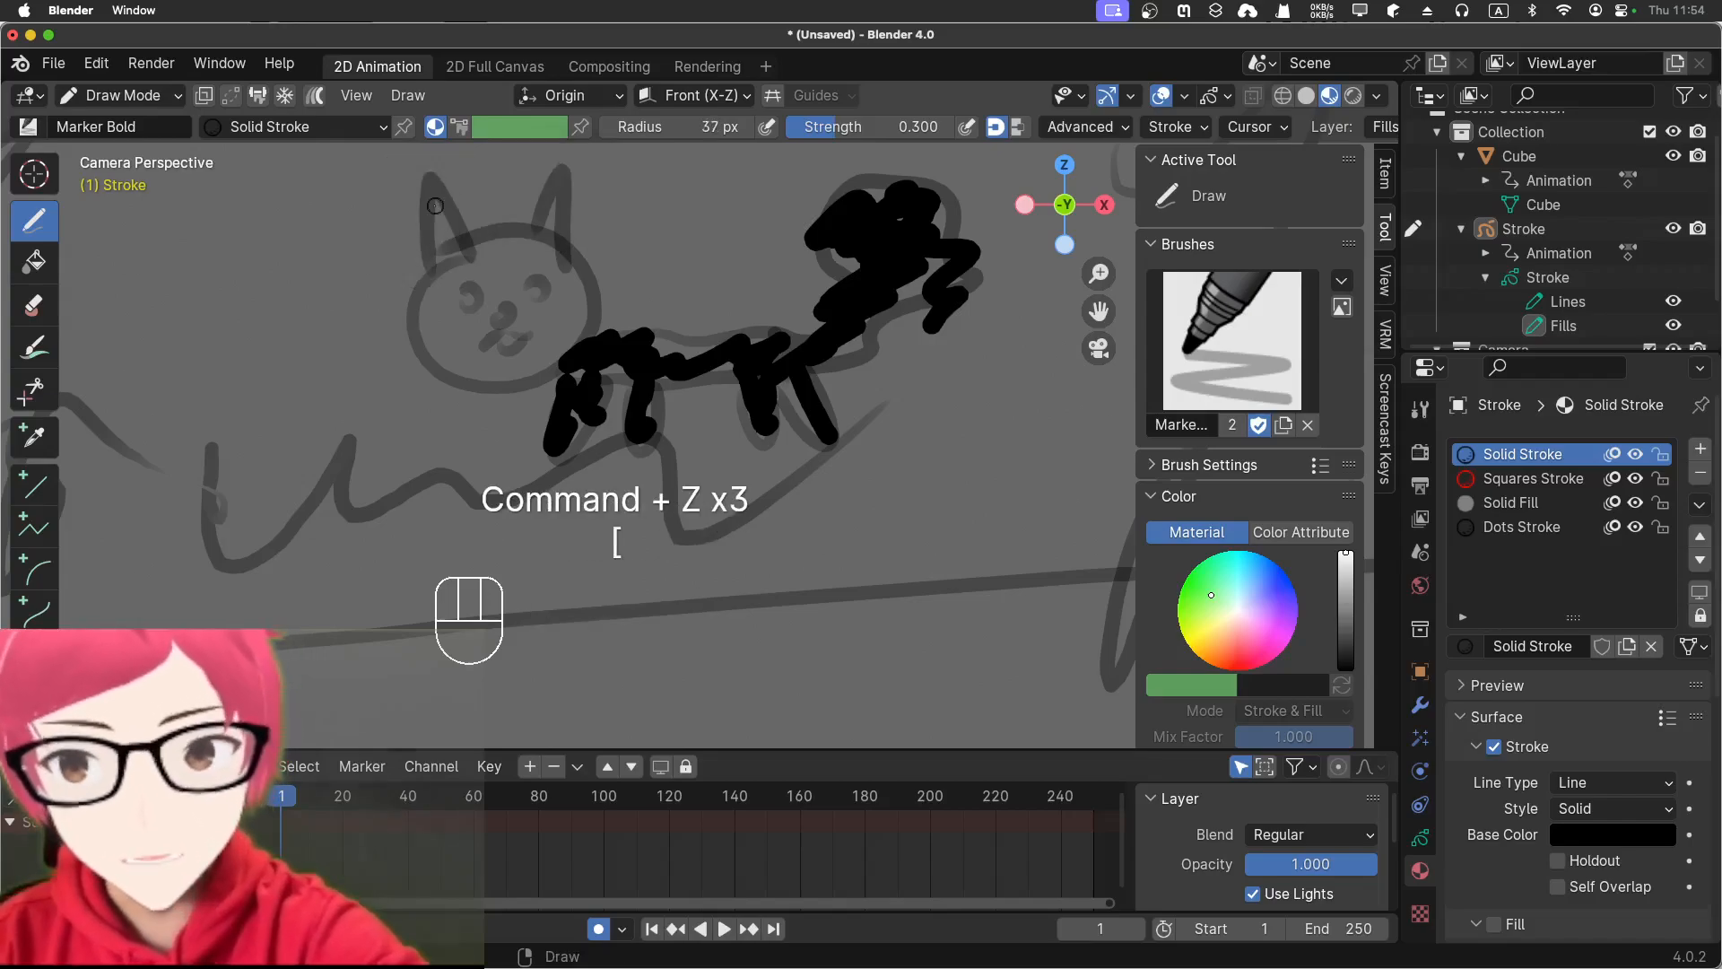
mouse_move(443, 199)
left_mouse_down()
mouse_move(434, 235)
mouse_move(423, 219)
left_mouse_up()
mouse_move(543, 203)
left_mouse_down()
mouse_move(540, 222)
mouse_move(555, 200)
left_mouse_up()
- Switch to the Ink Pen brush and fill the cat's two eyes with solid black
left_click(1232, 341)
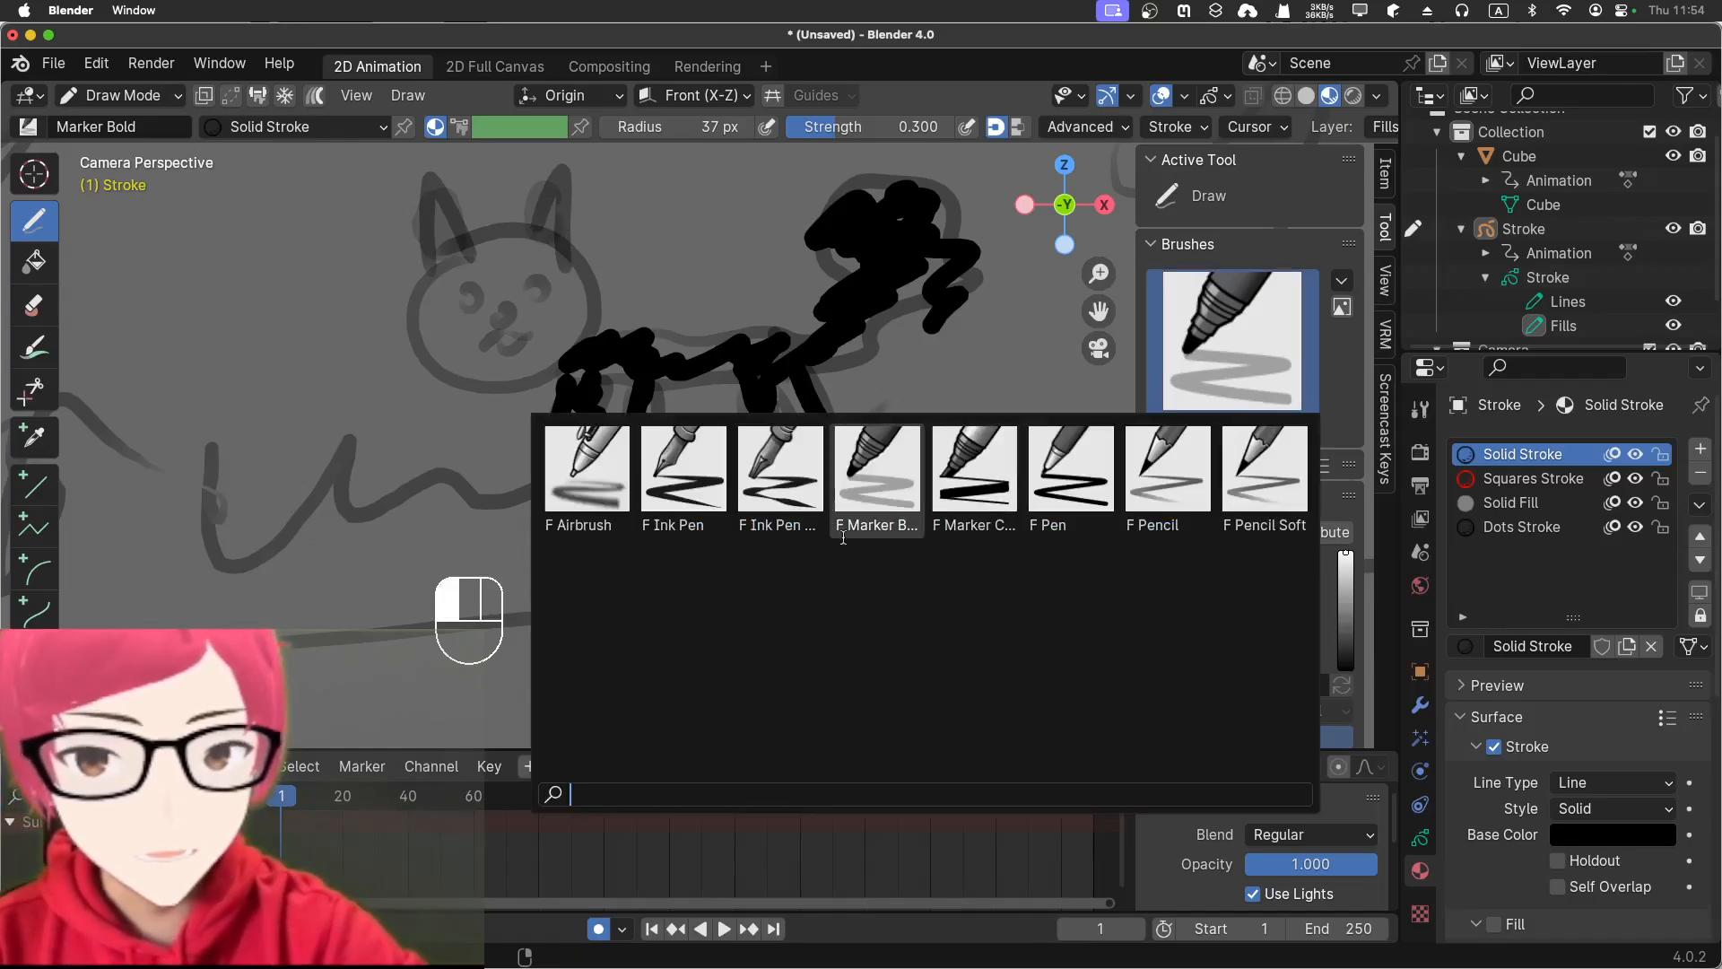
left_click(682, 485)
left_click_drag(461, 291, 540, 287)
- Switch to the Airbrush and spray a soft dark stroke across the cat's face
left_click(1231, 341)
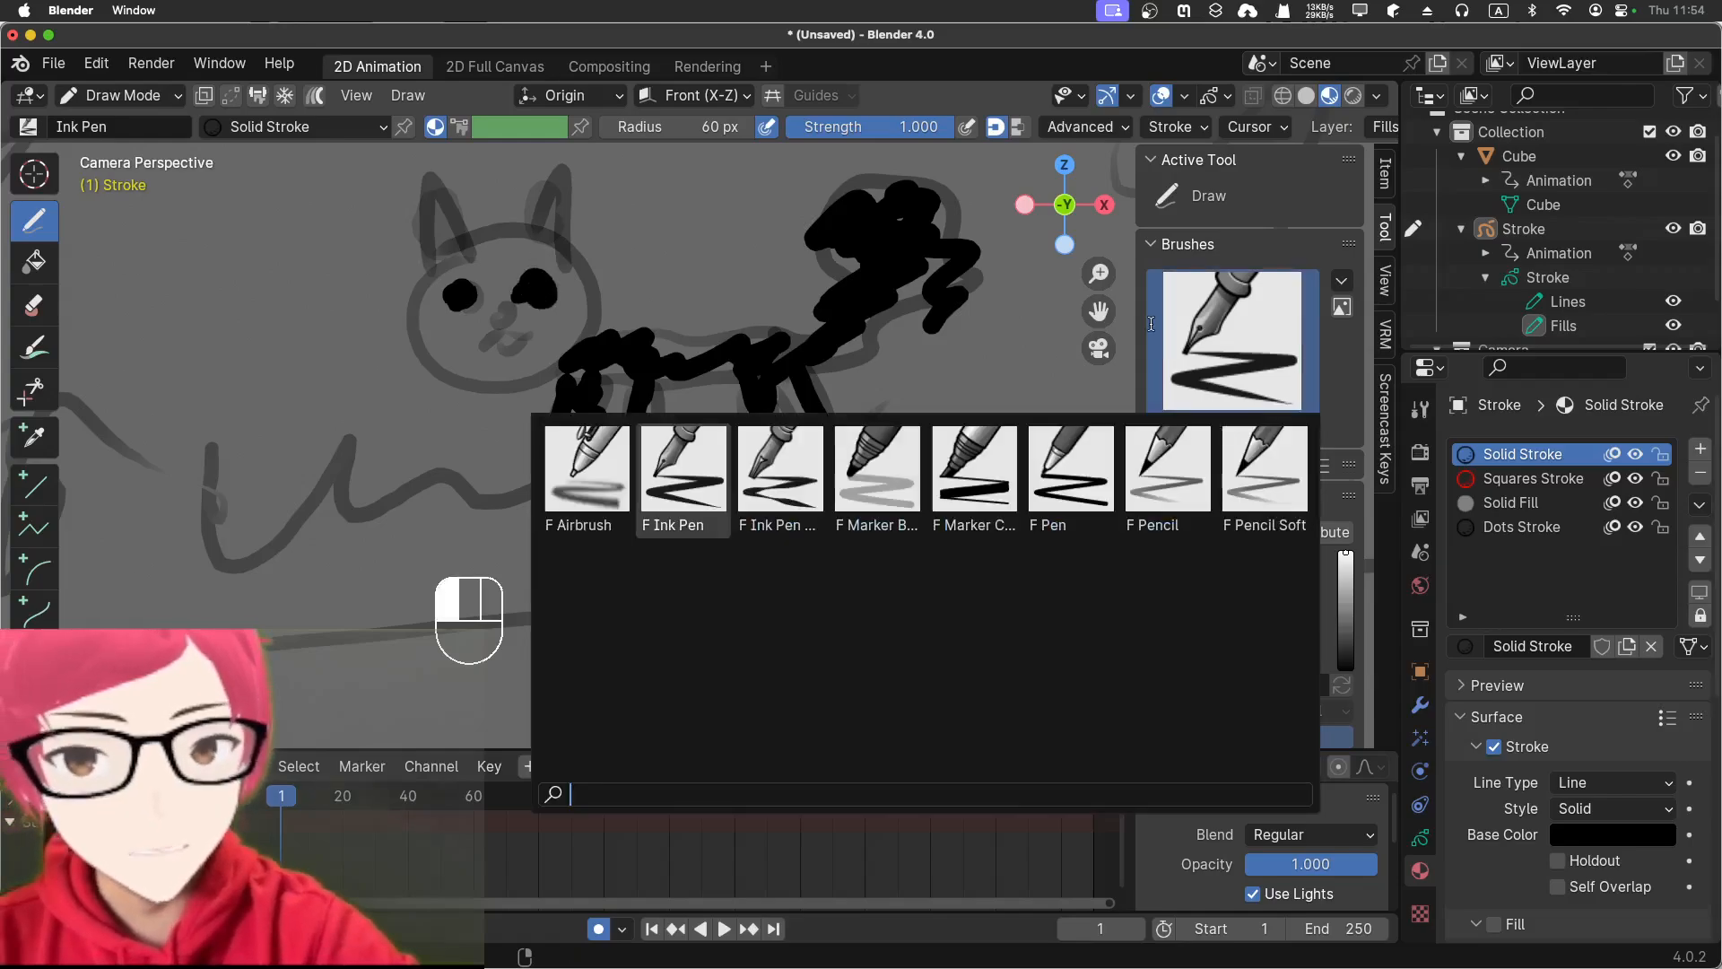
left_click(565, 513)
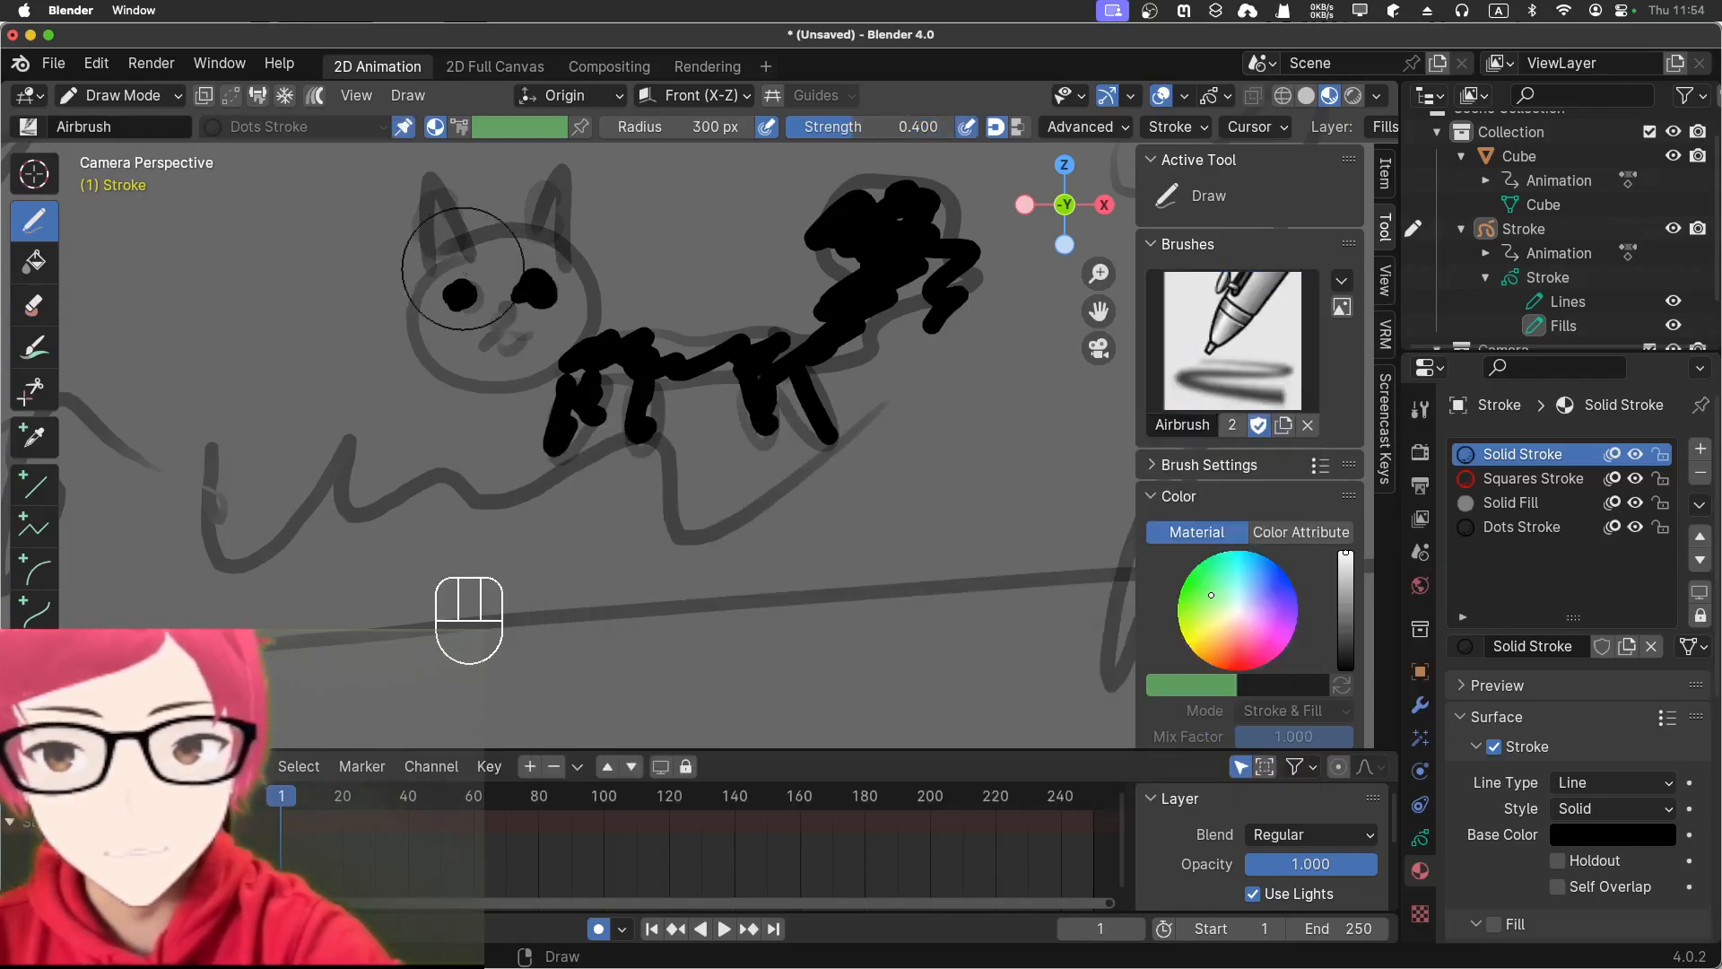
mouse_move(475, 283)
left_mouse_down()
mouse_move(498, 305)
mouse_move(532, 291)
left_mouse_up()
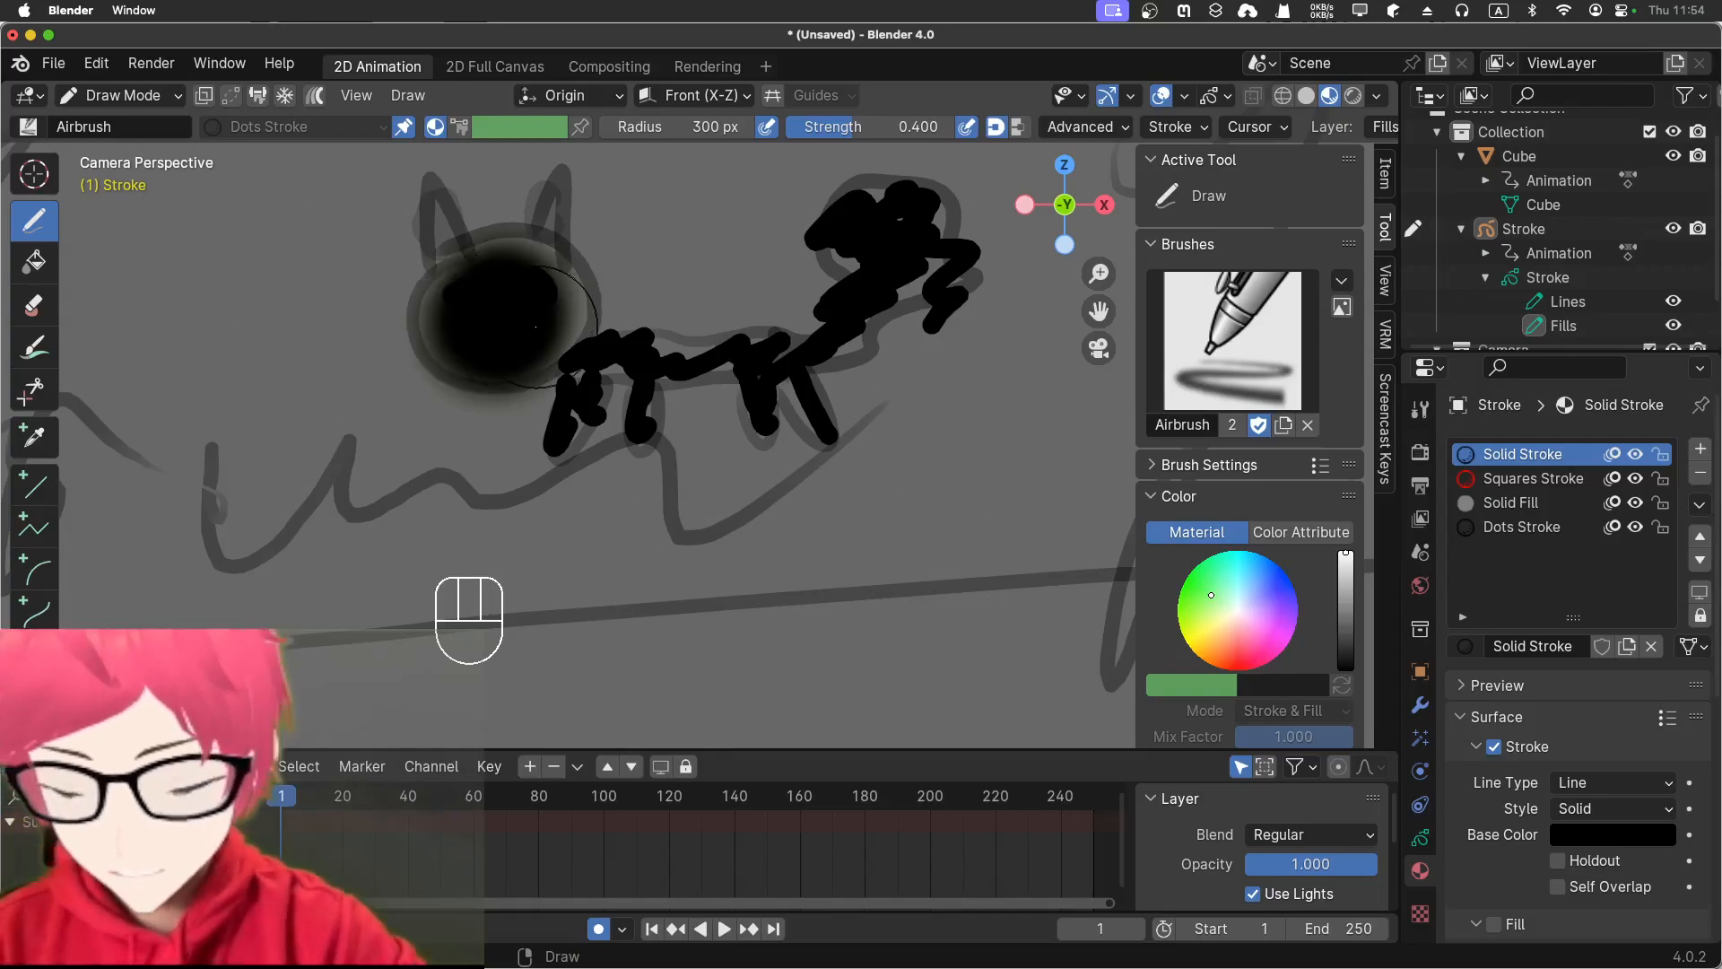
- Undo the airbrush stroke on the cat's face
key("super+z")
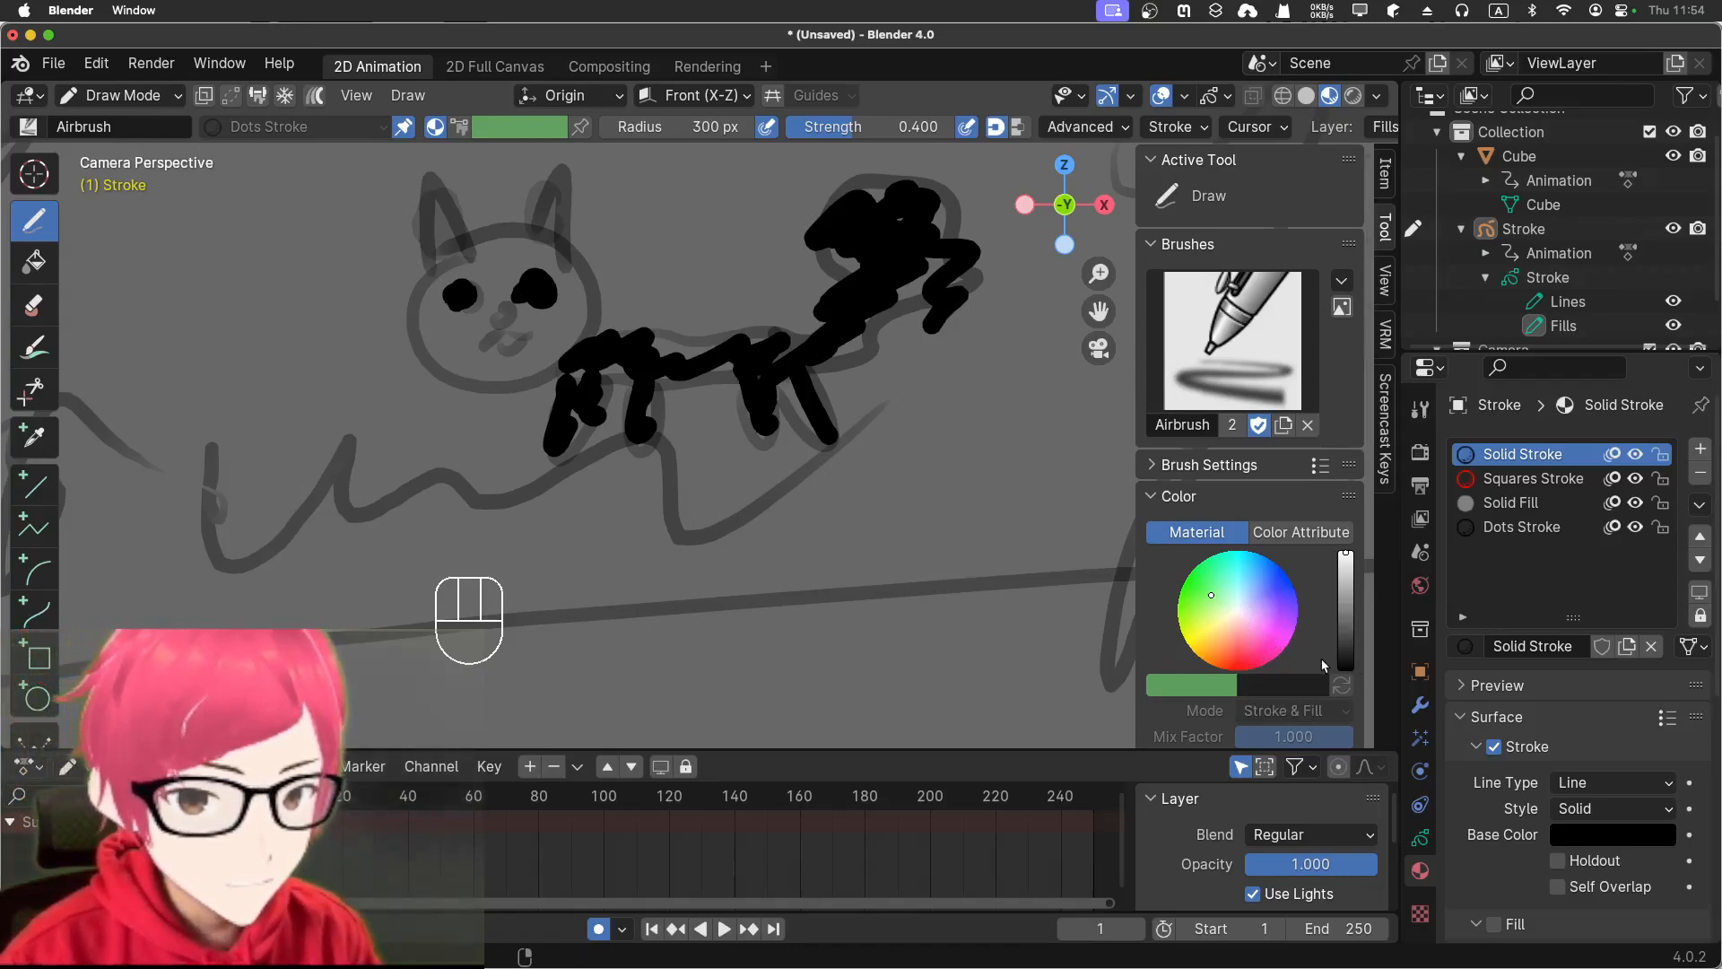
scroll(1238, 718, "down", 8)
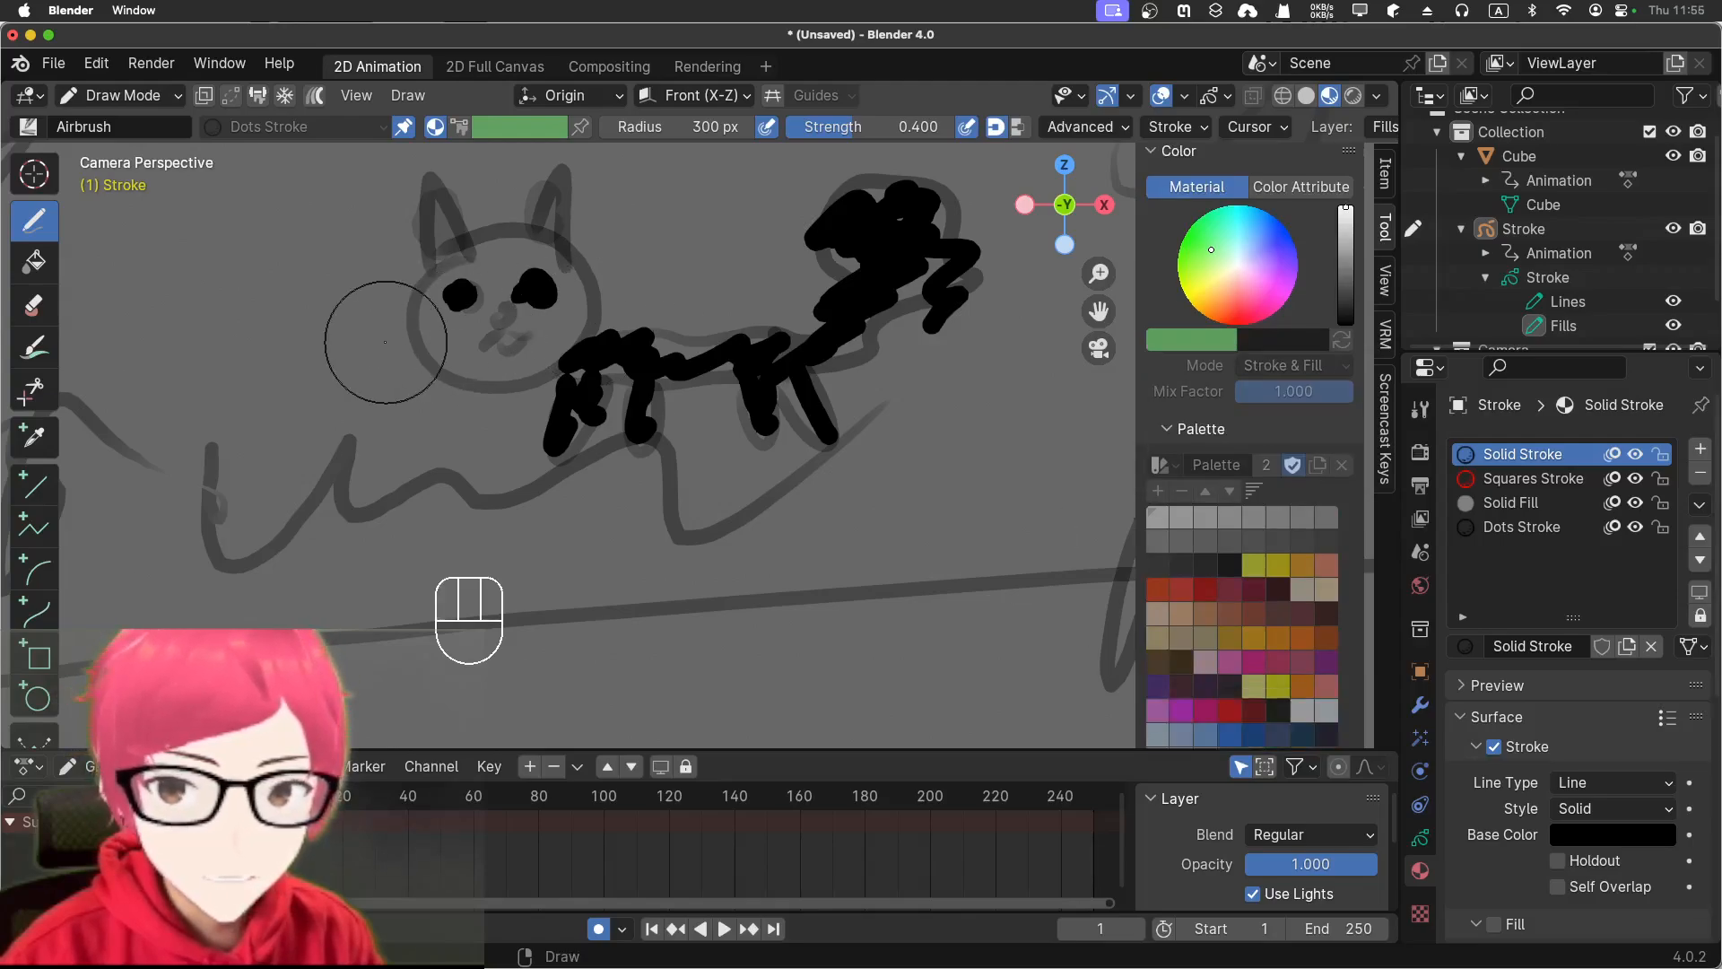
scroll(1248, 275, "up", 8)
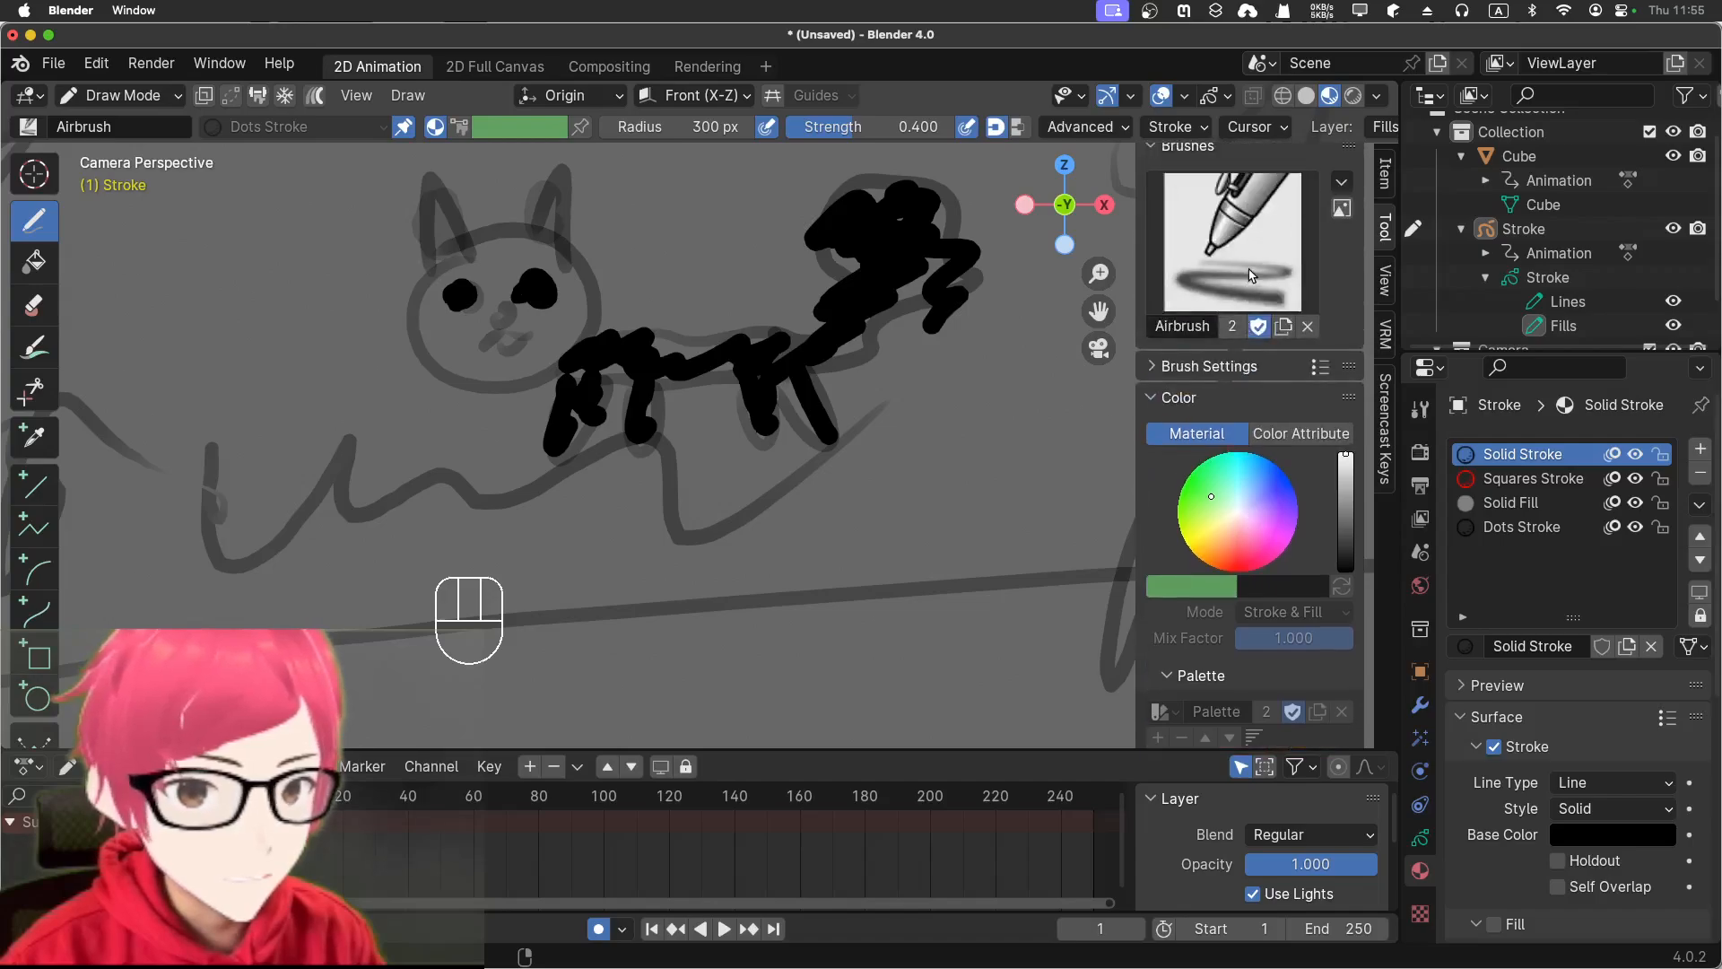
- Switch to the Pen brush and make Solid Fill the active material
left_click(1242, 251)
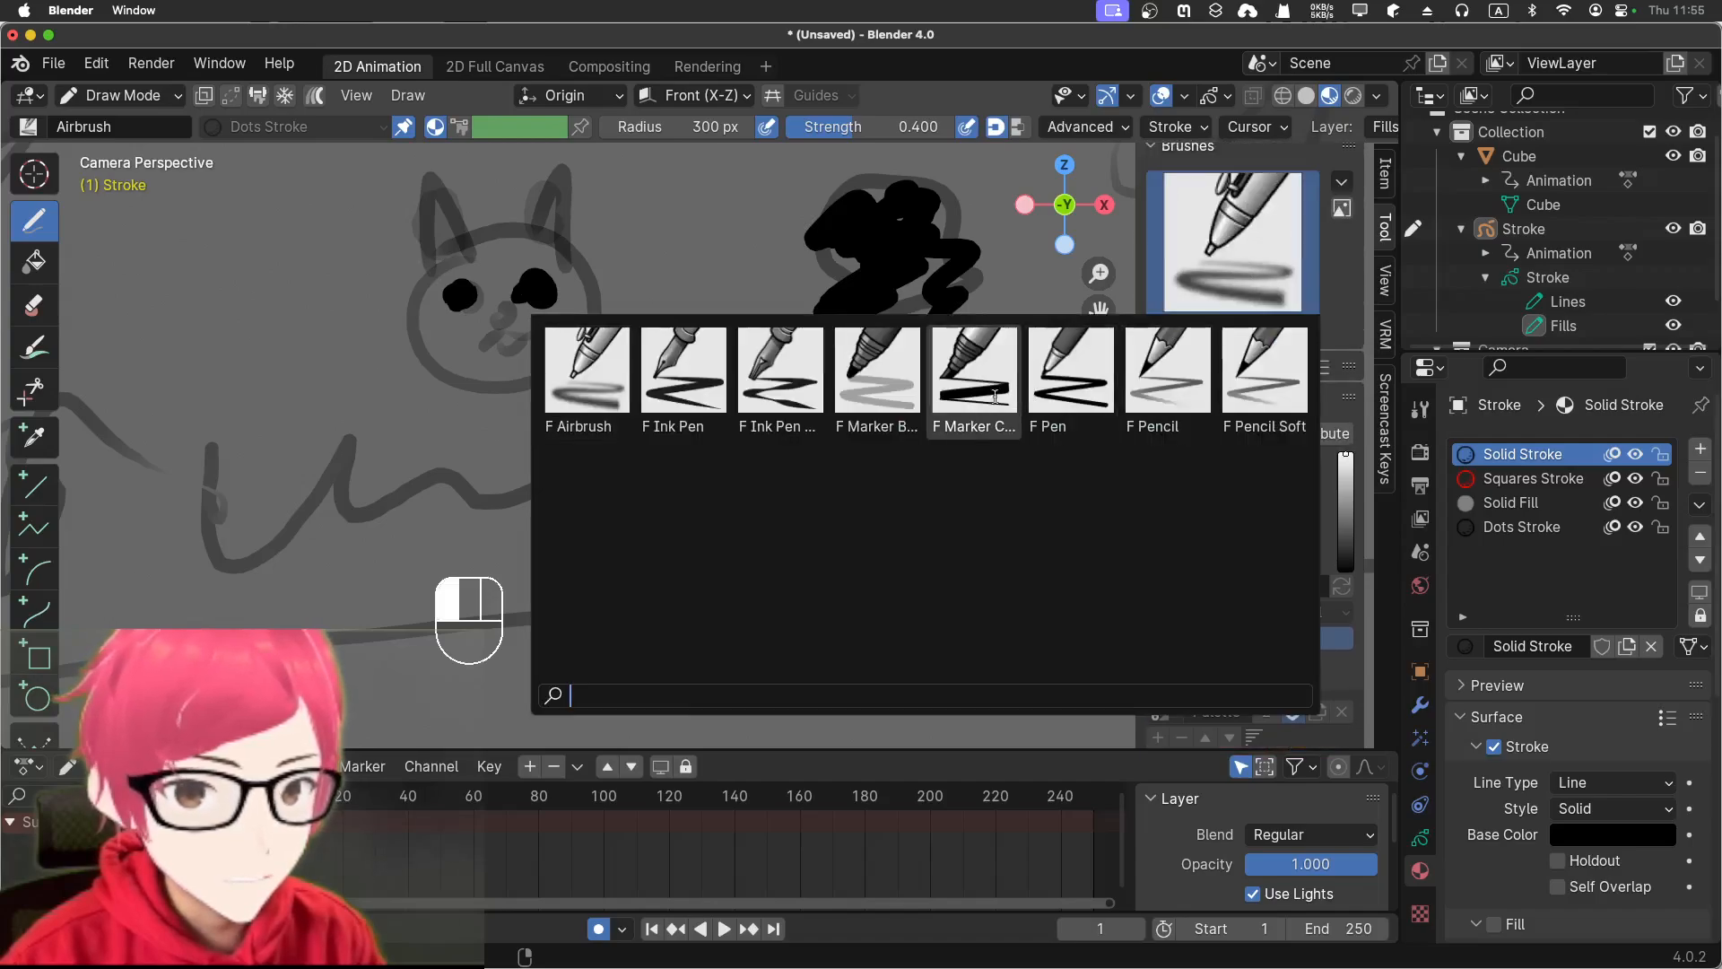
left_click(1063, 380)
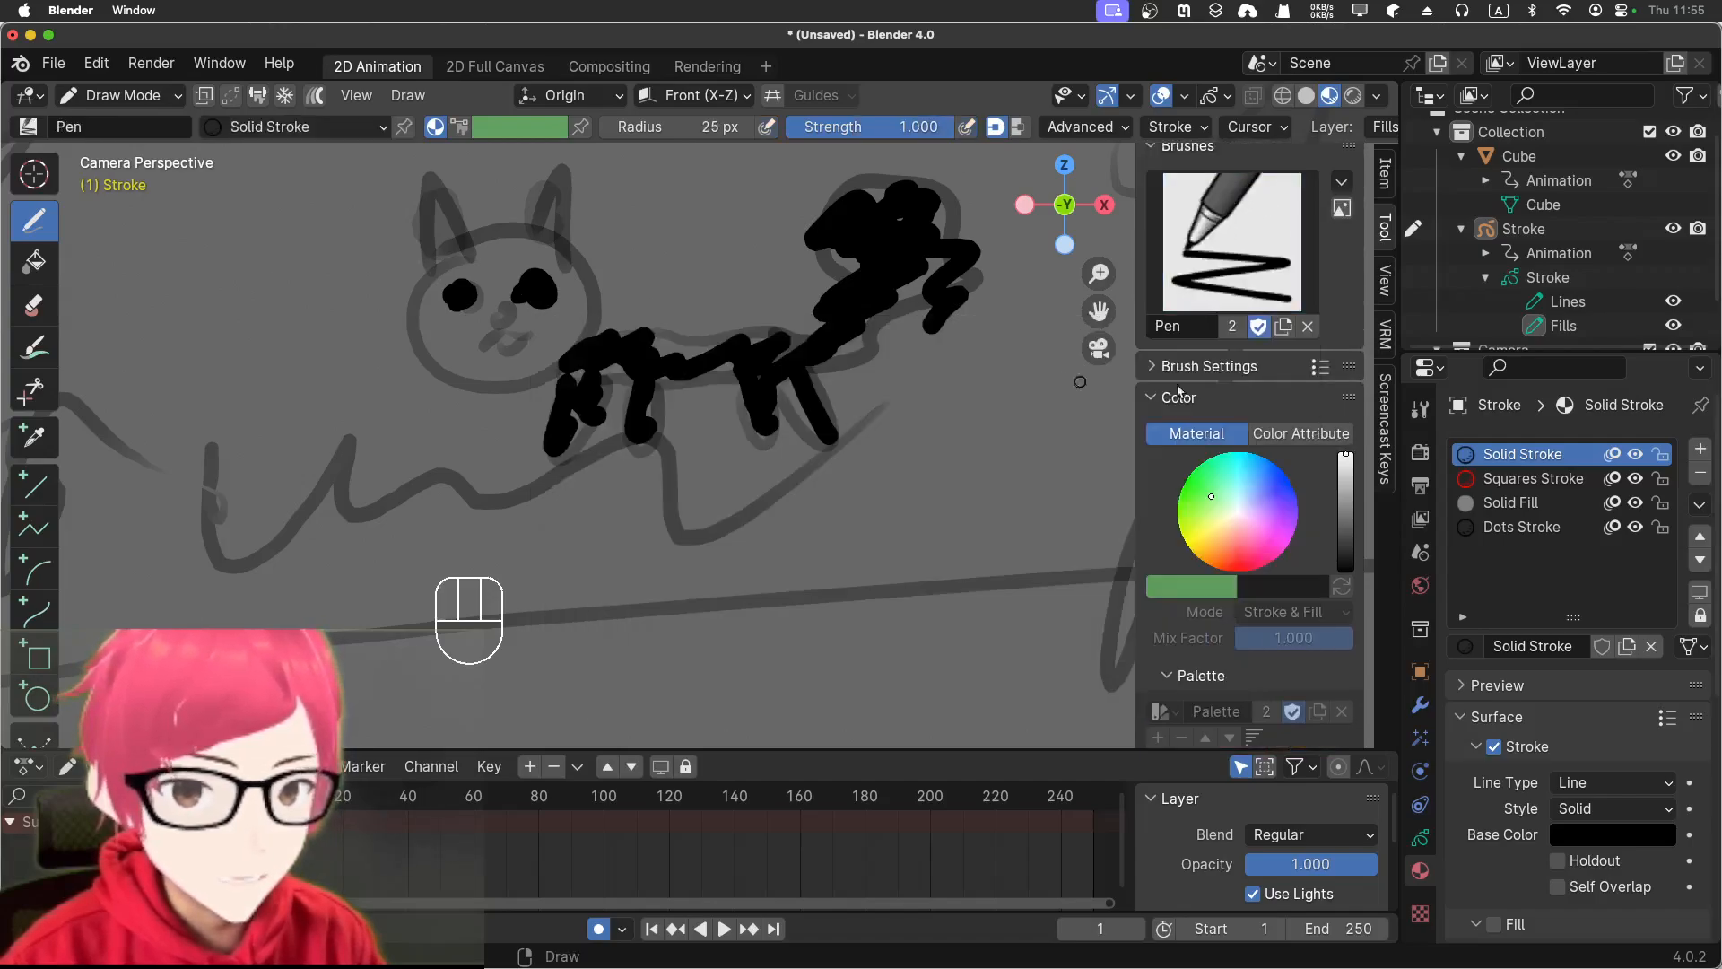
right_click(1220, 511)
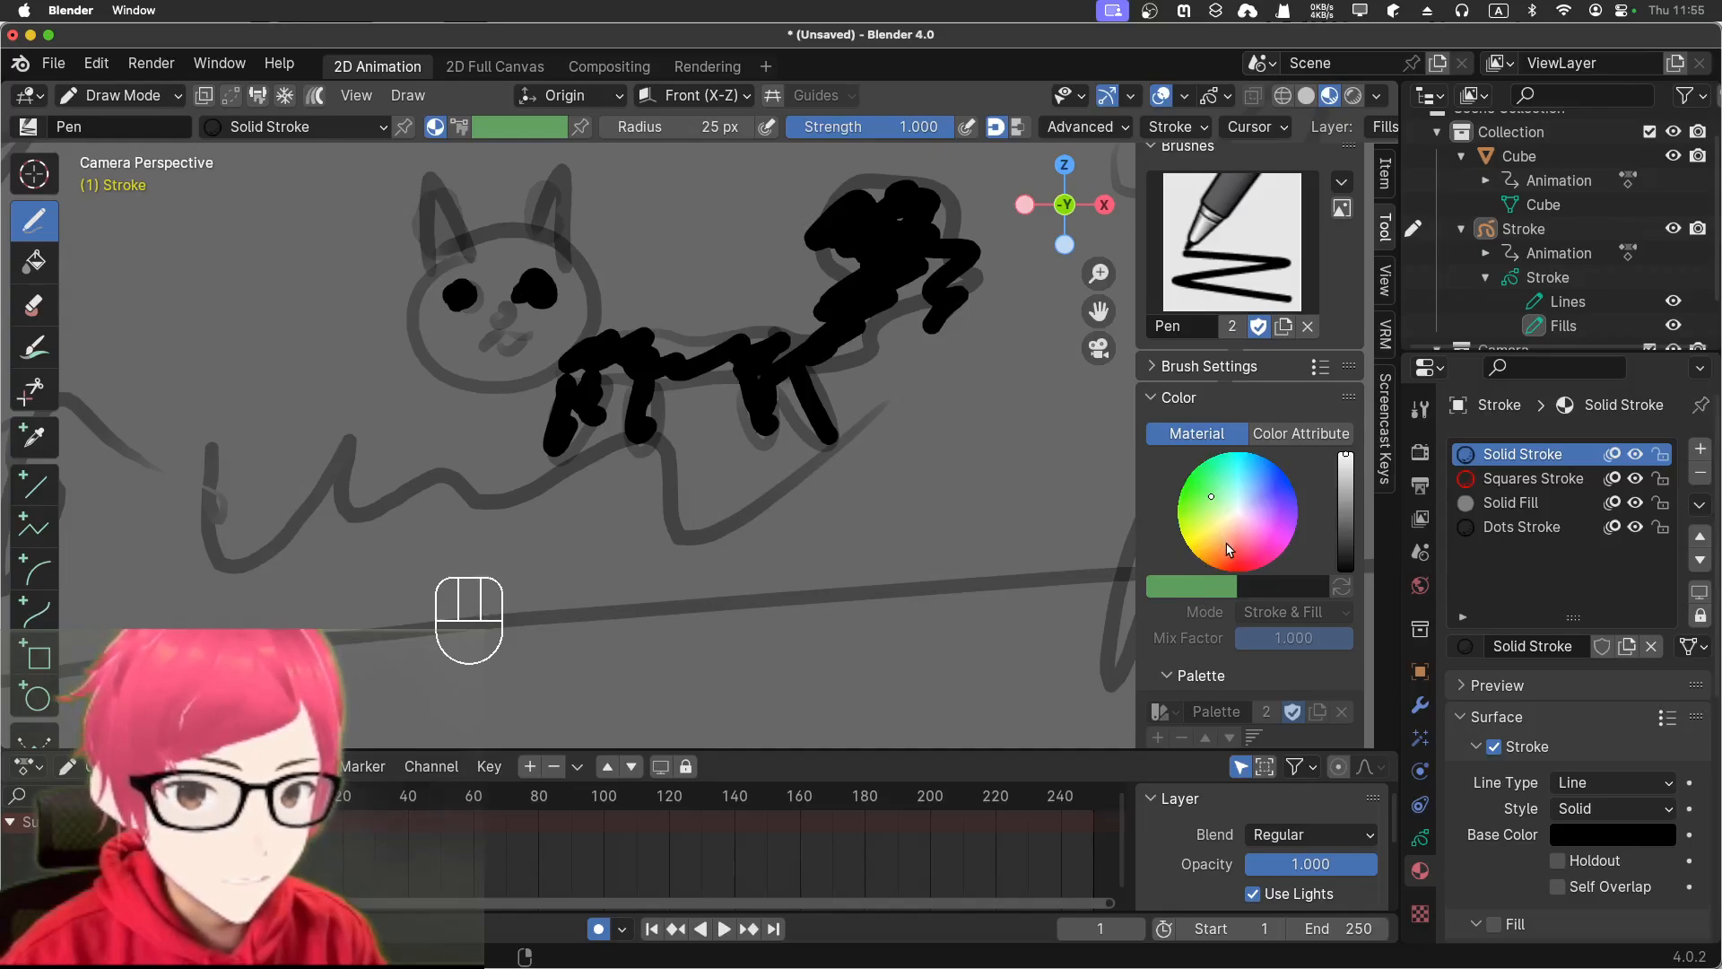
scroll(1217, 590, "down", 5)
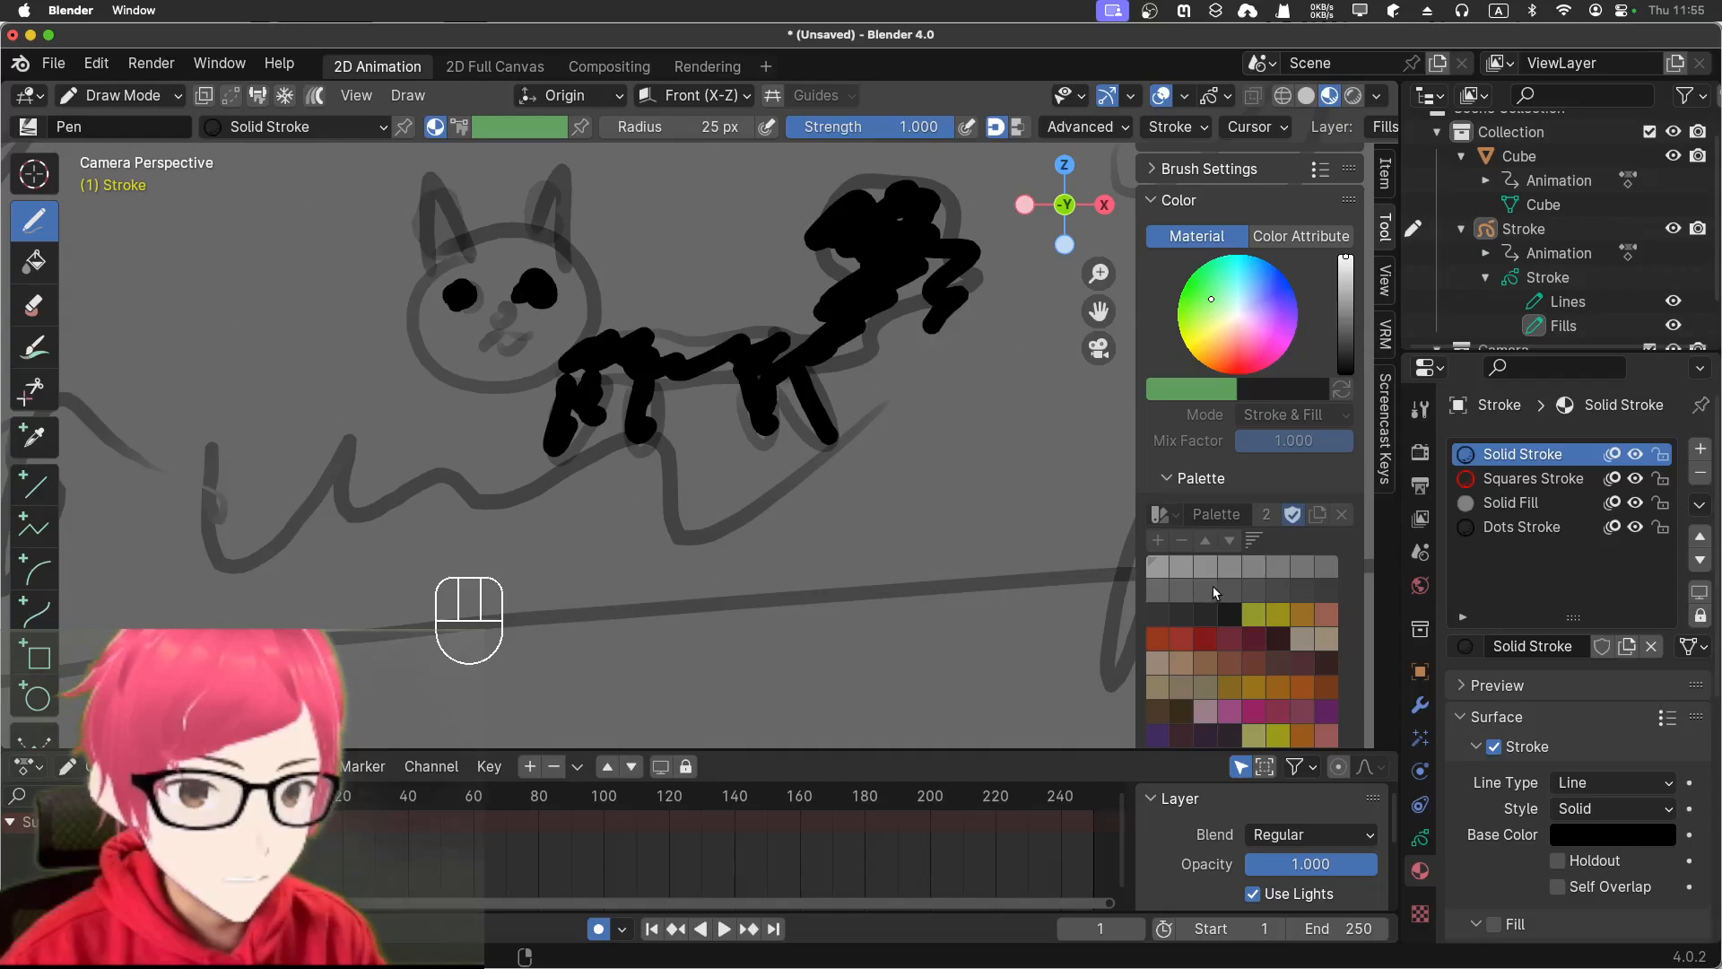
left_click(1514, 504)
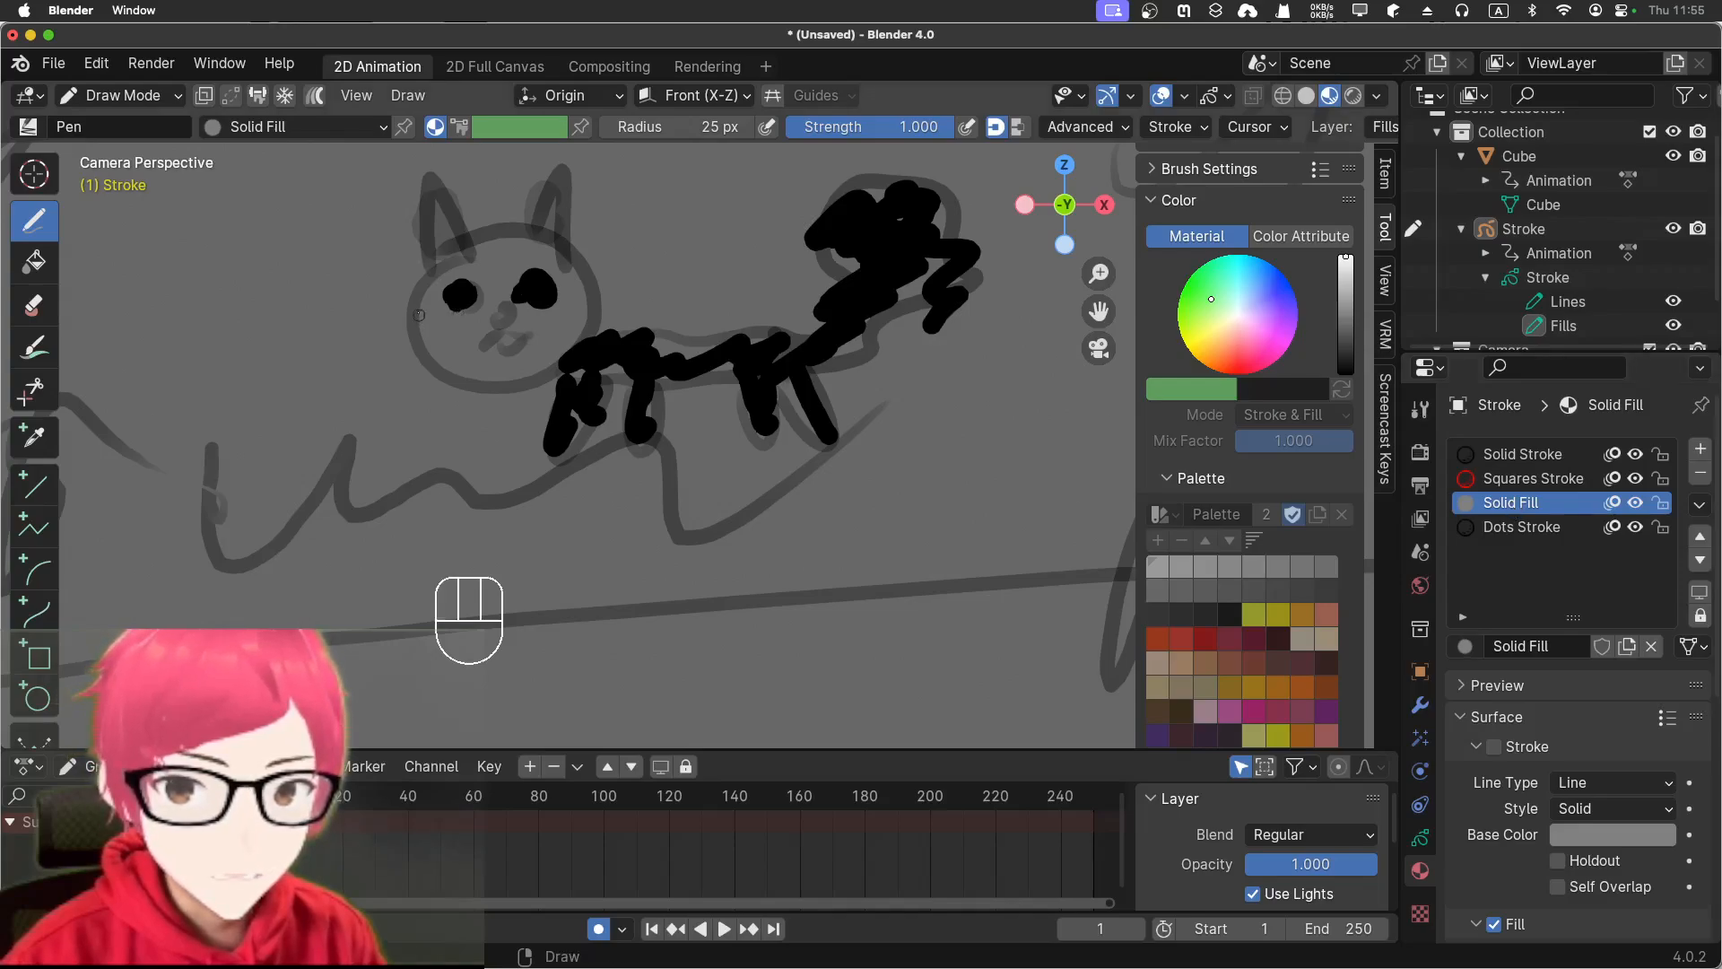
- Make Dots Stroke the active material and draw two long dotted black lines beneath the cat
left_click(1522, 527)
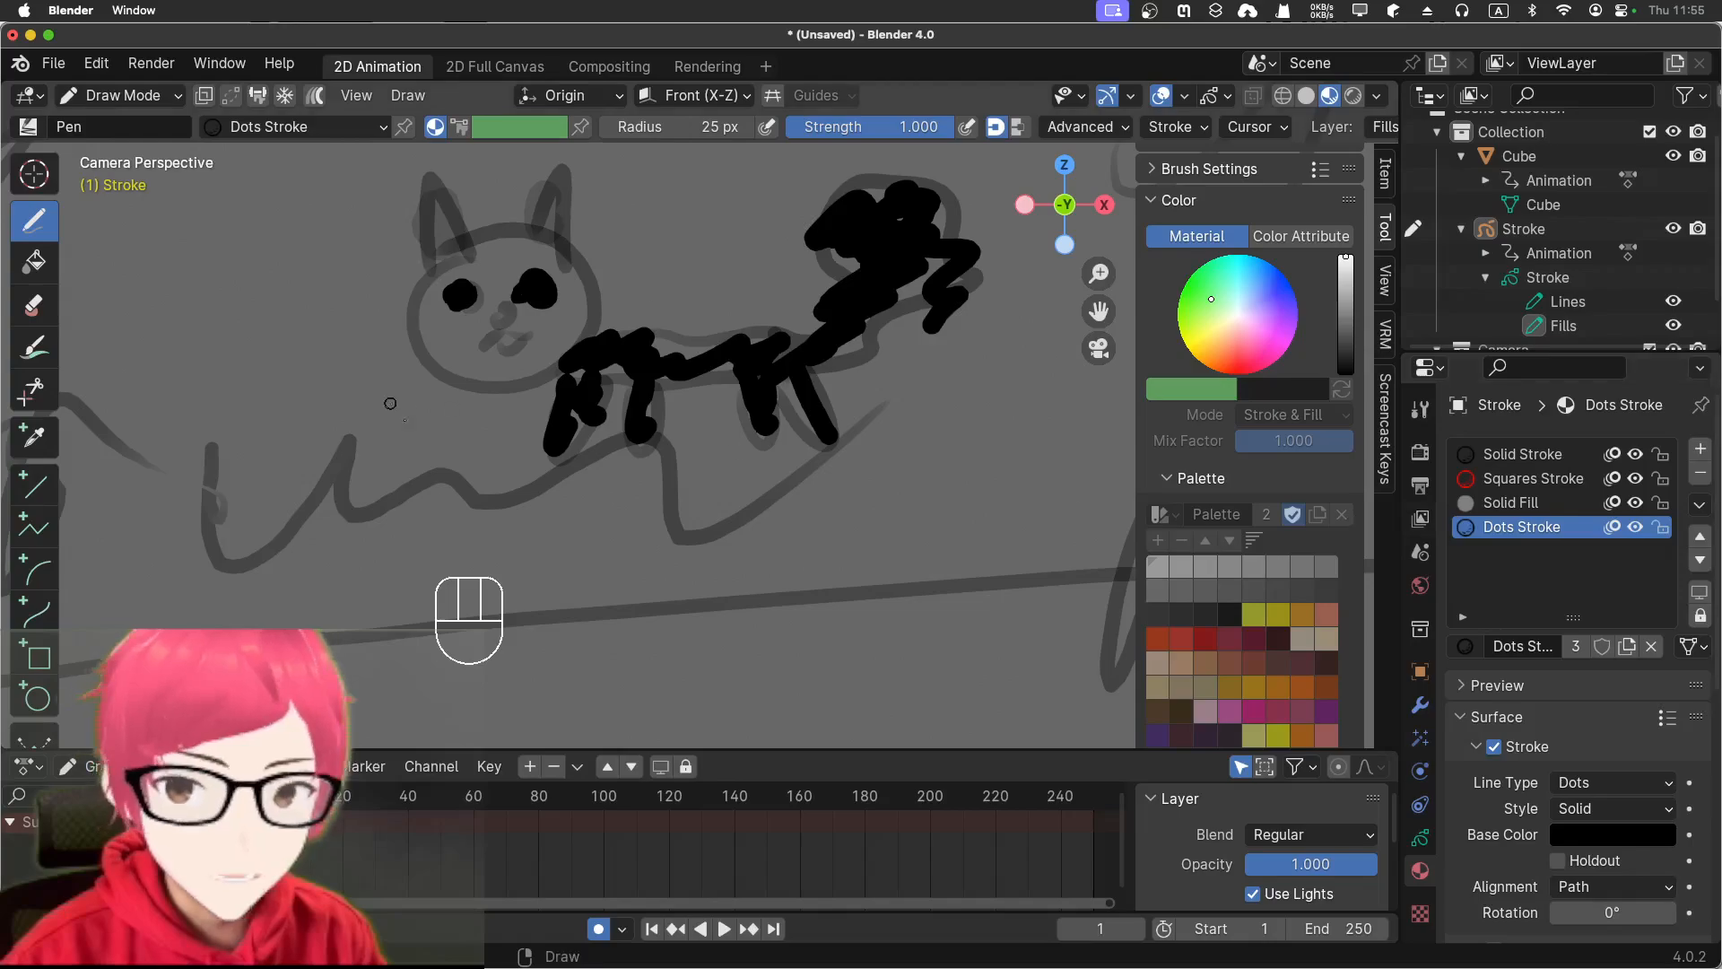
mouse_move(264, 454)
left_mouse_down()
mouse_move(641, 459)
mouse_move(886, 492)
left_mouse_up()
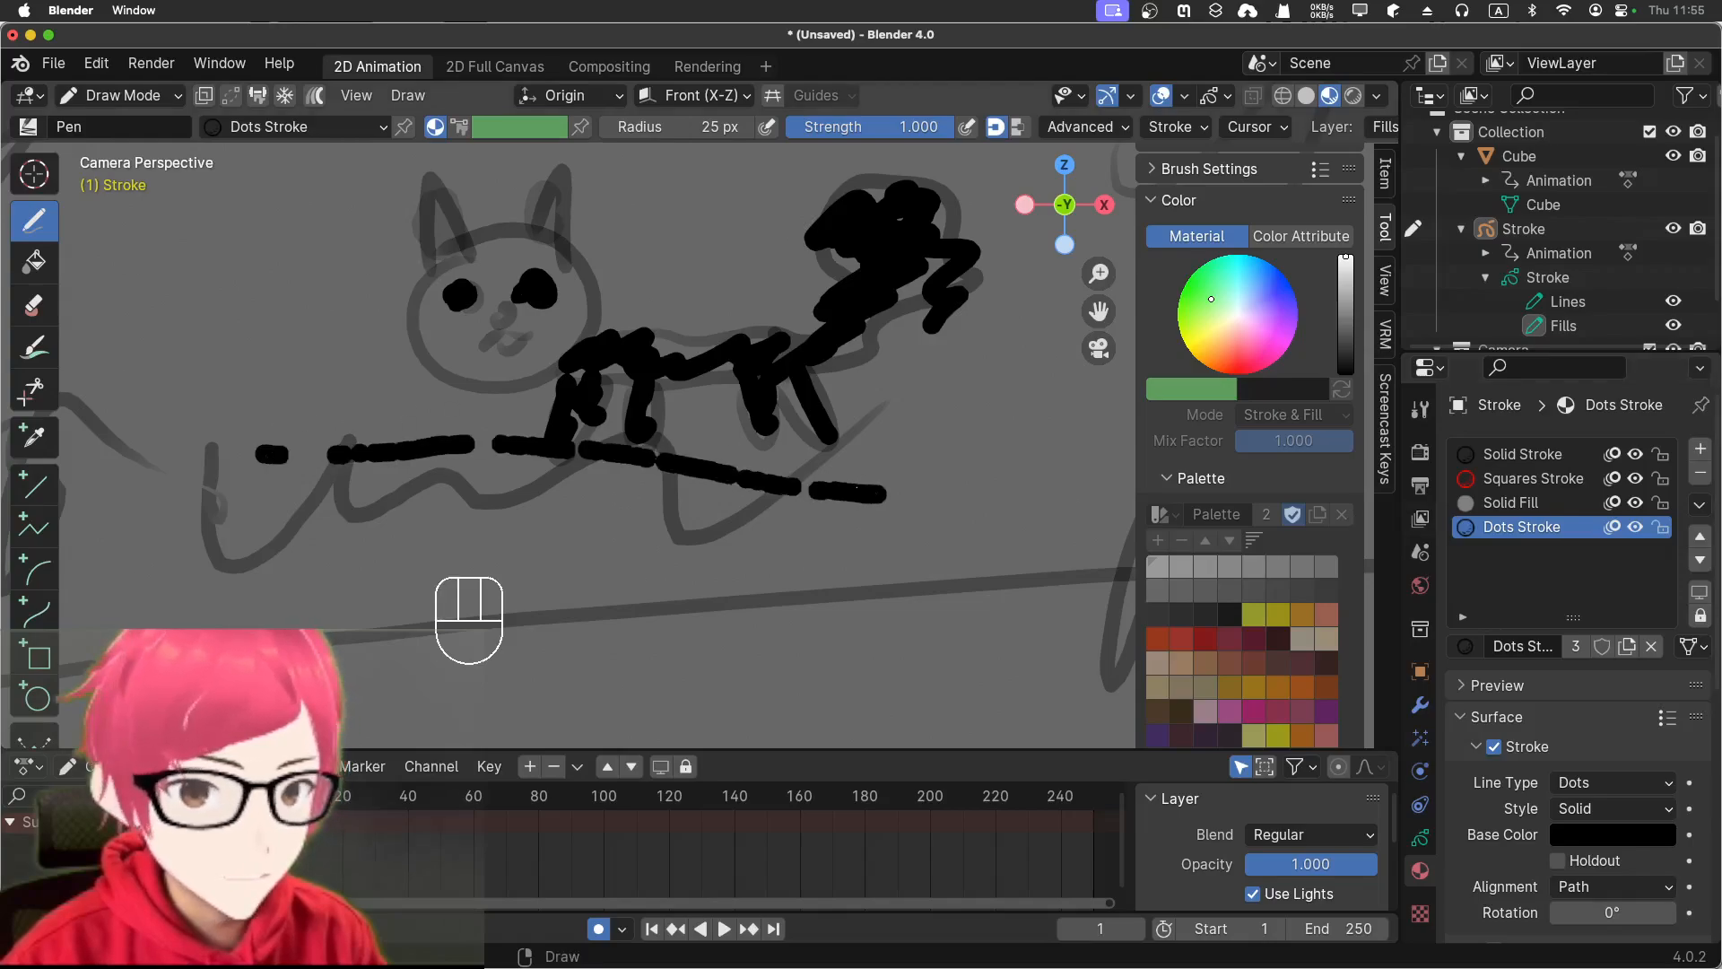
left_click(1508, 529)
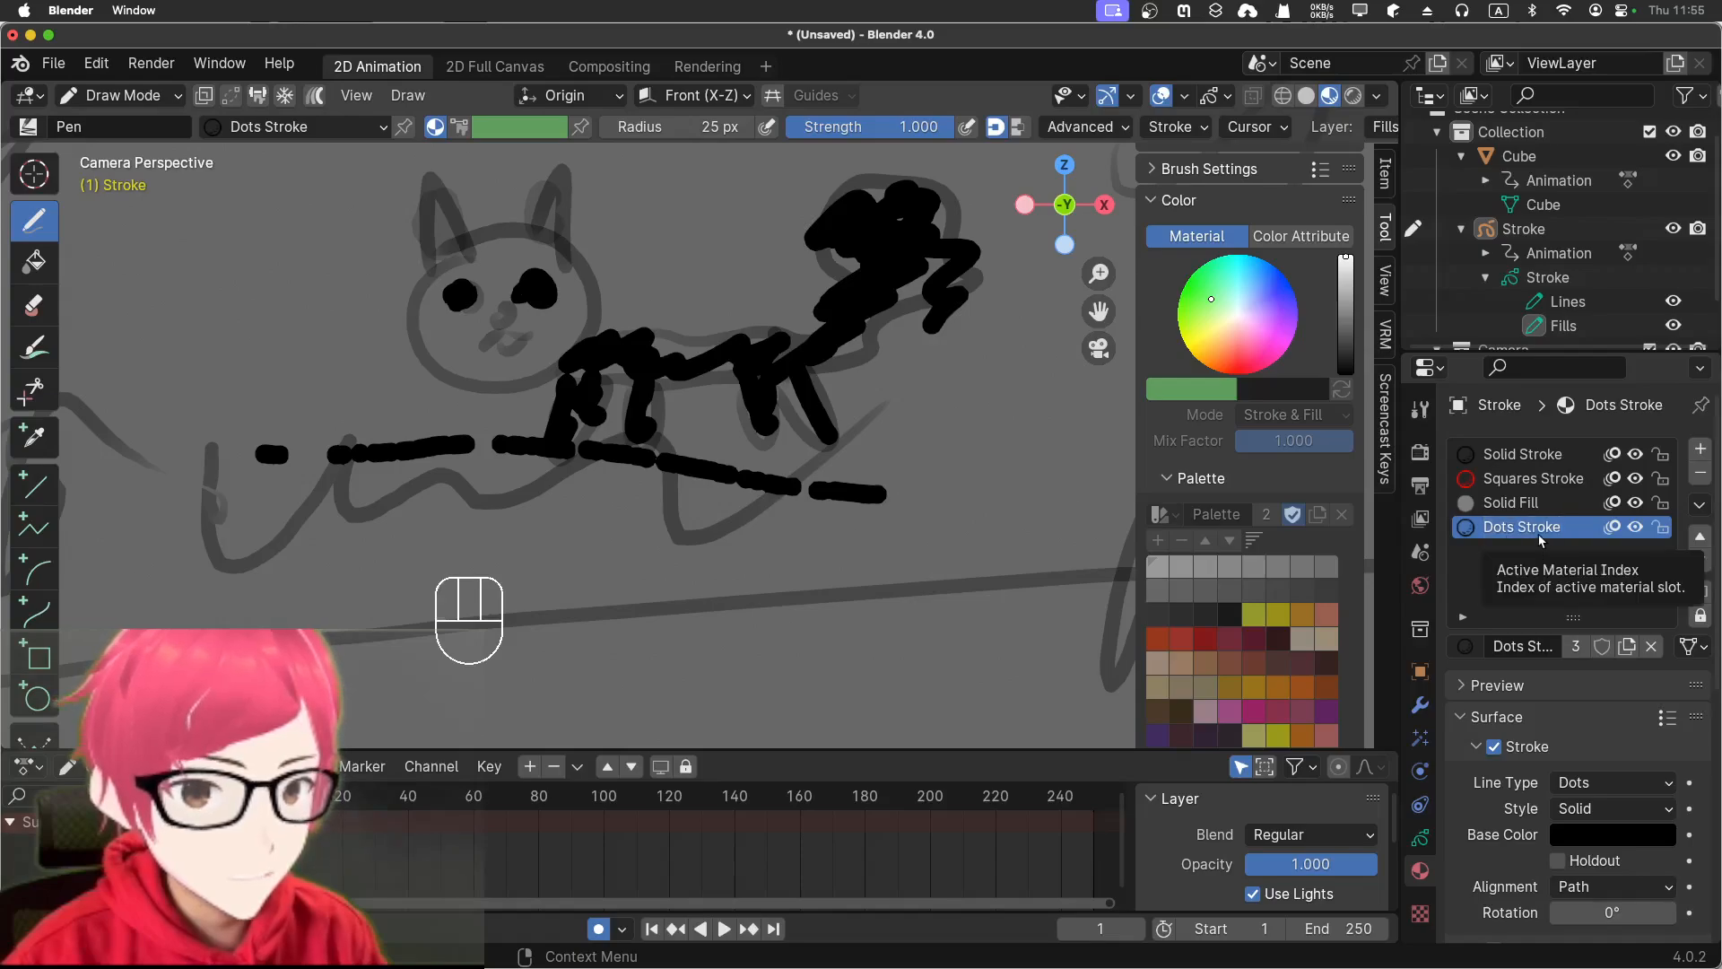
left_click(1469, 643)
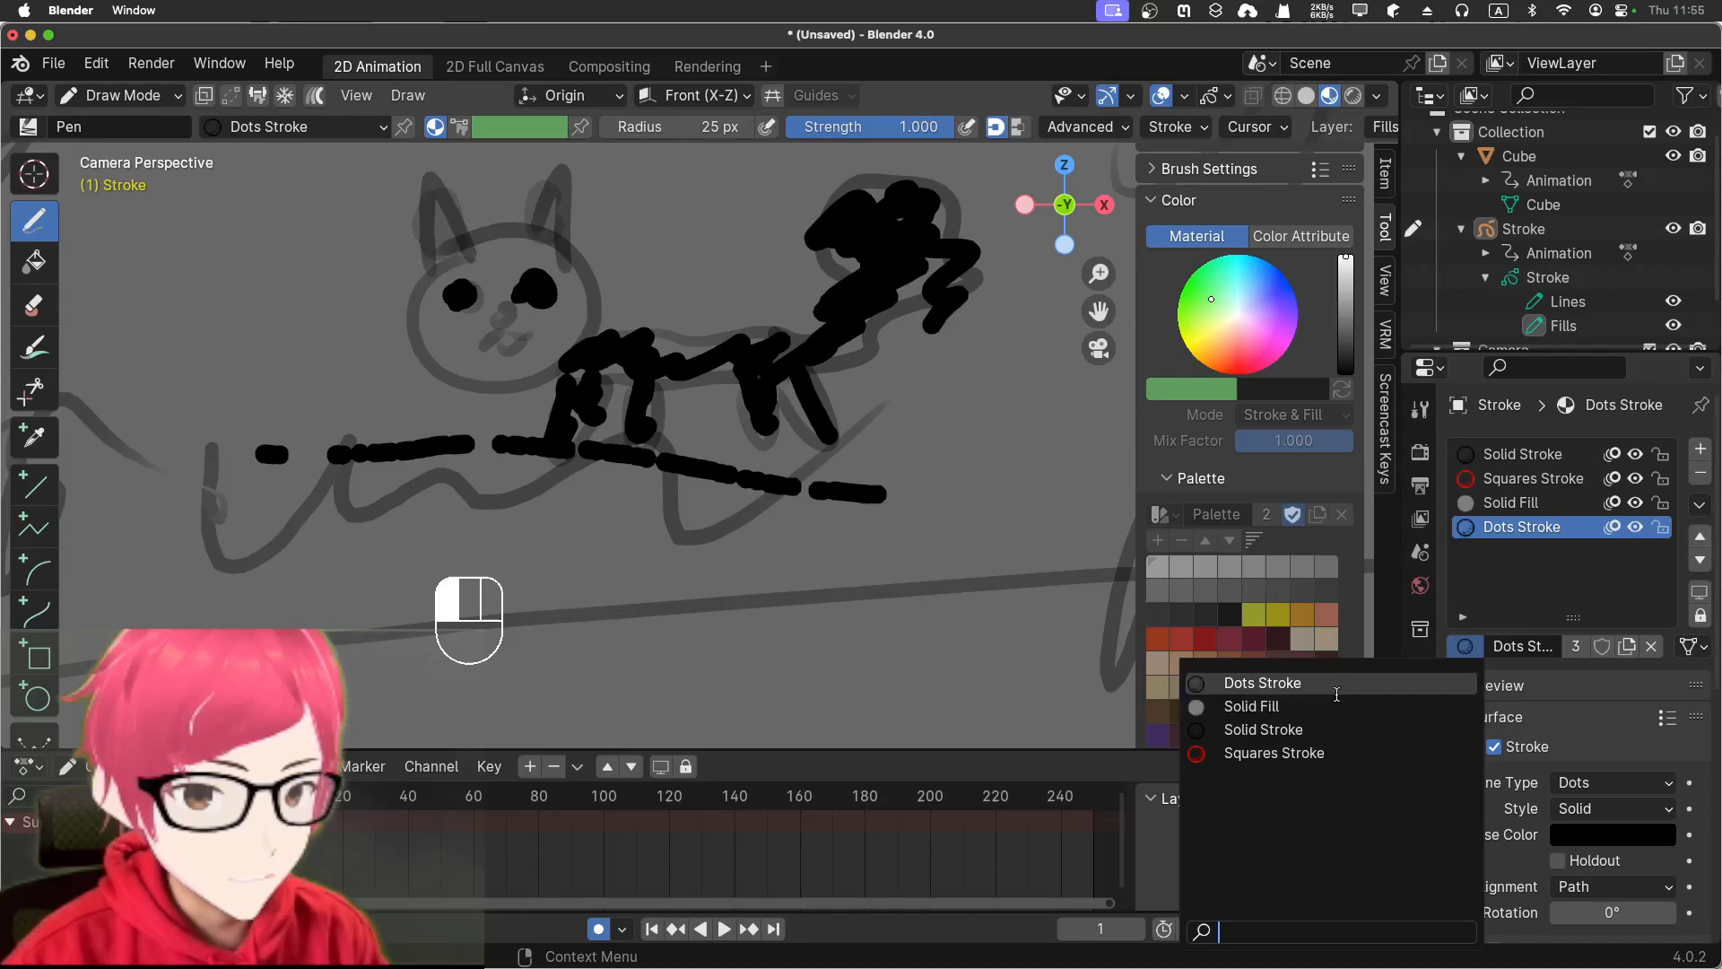
left_click(1337, 685)
left_click_drag(189, 551, 1125, 677)
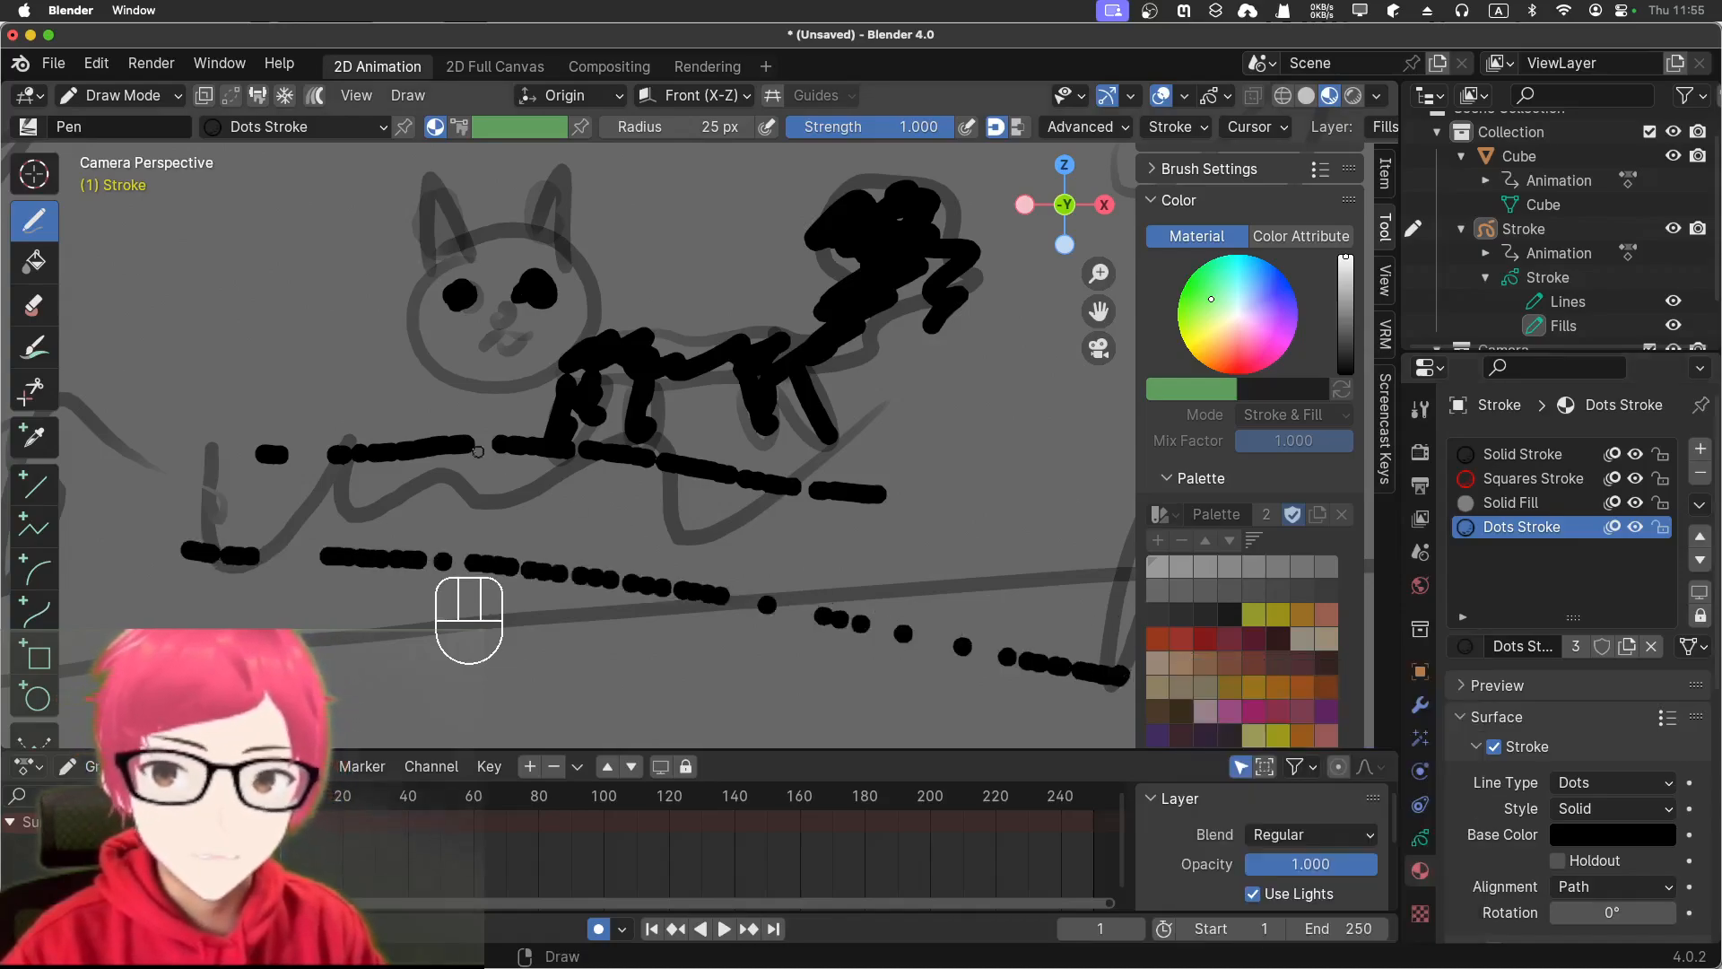
- Switch the brush coloring to Color Attribute and draw a yellow dotted line between the two black ones
scroll(928, 625, "down", 1)
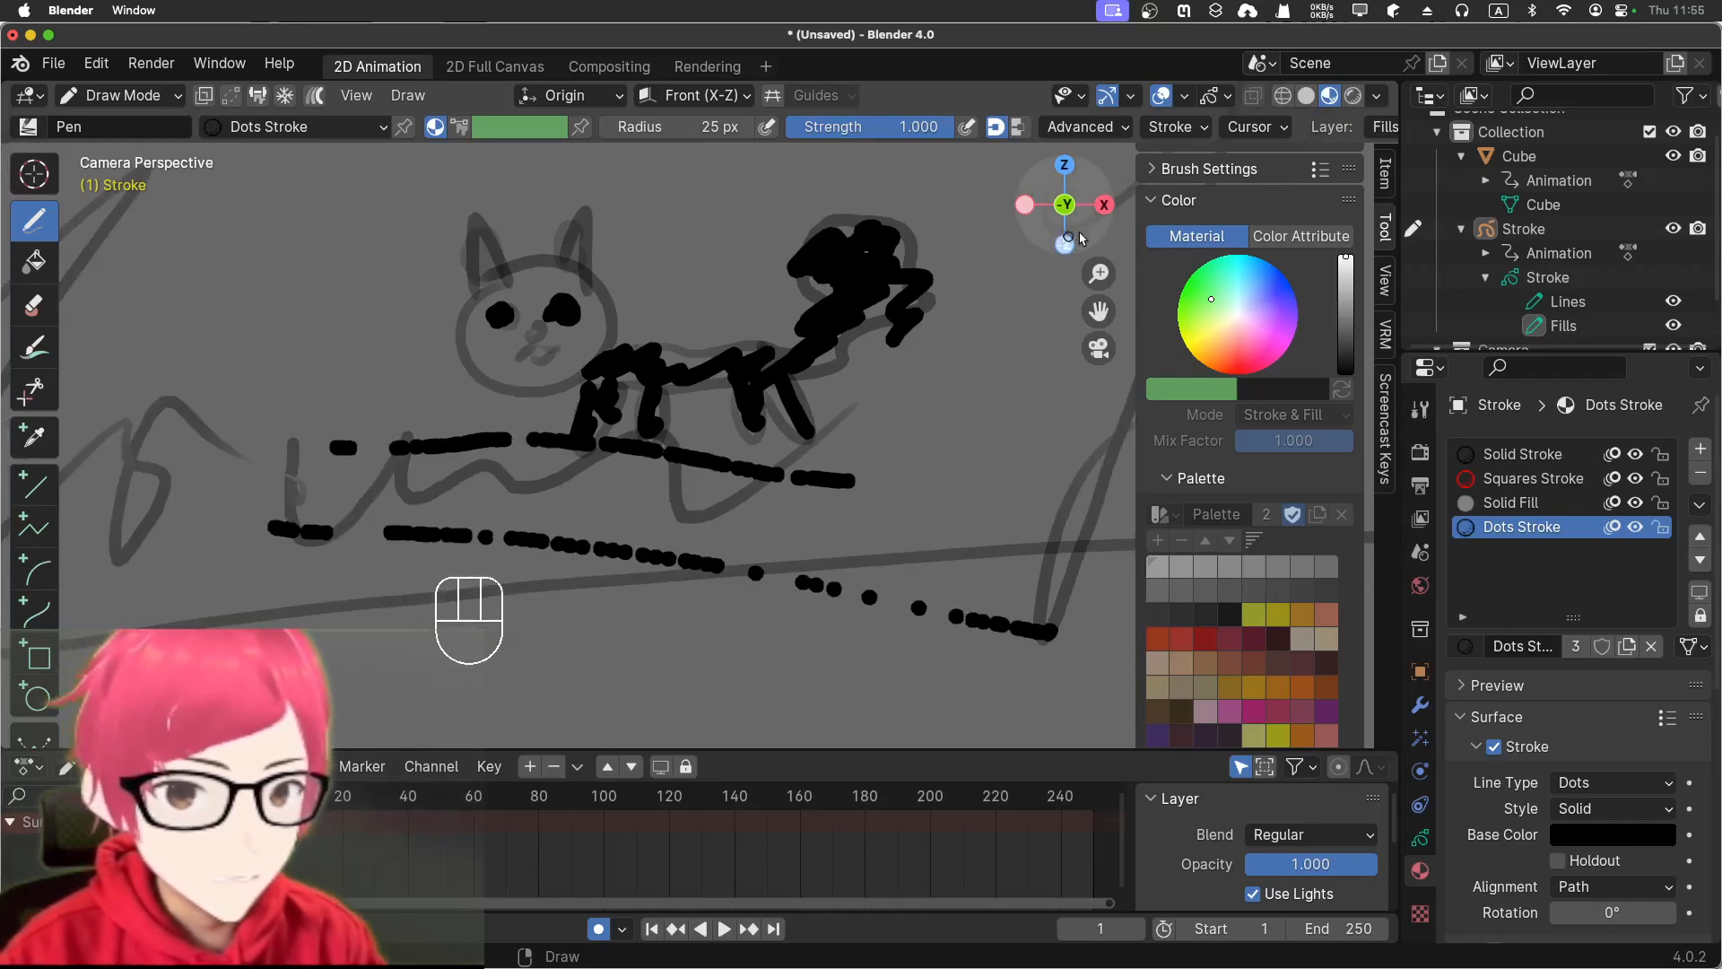
left_click(1213, 331)
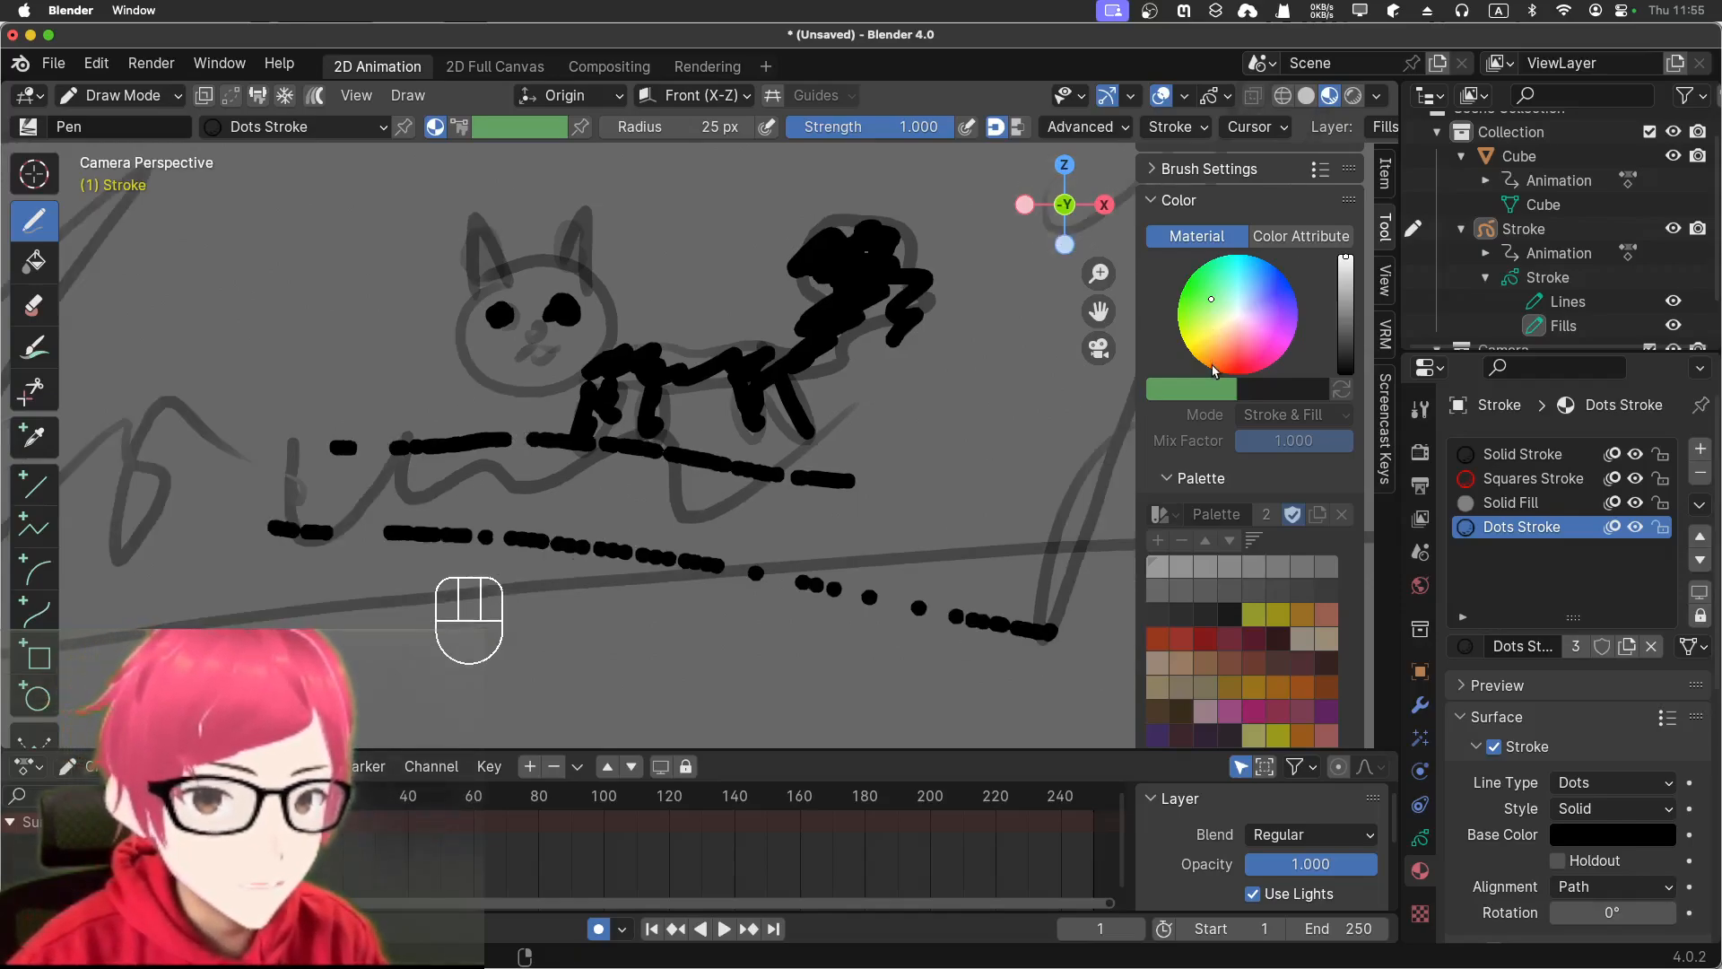
left_click(1299, 237)
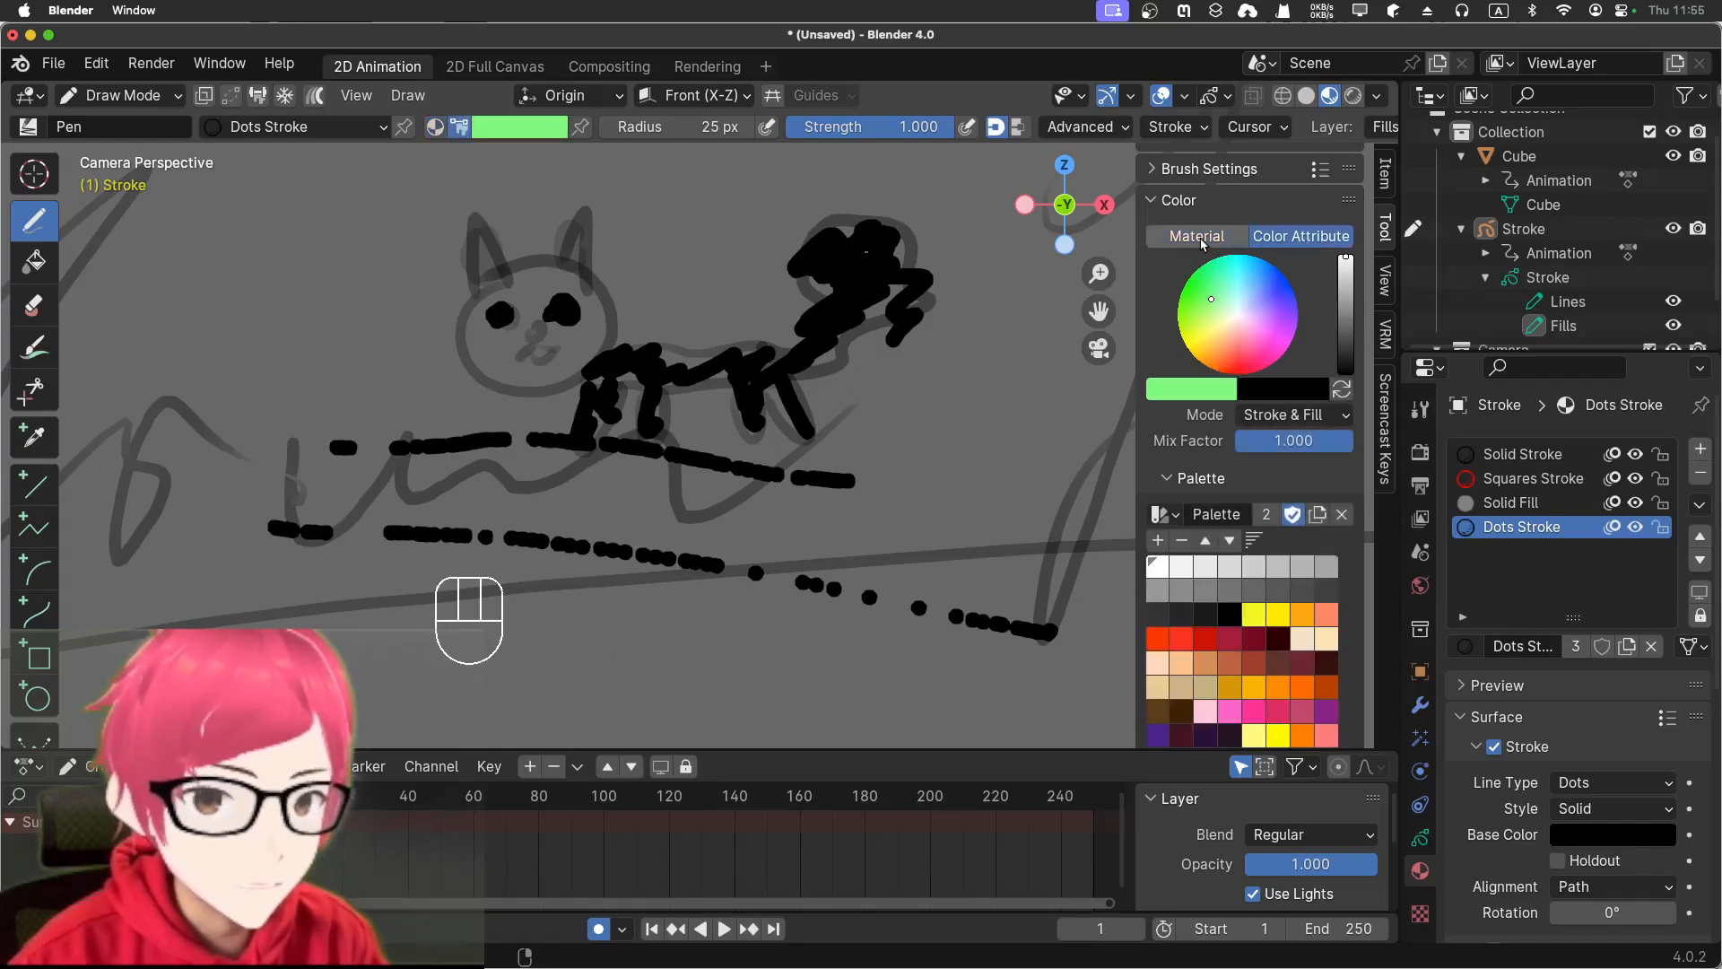
left_click(1204, 344)
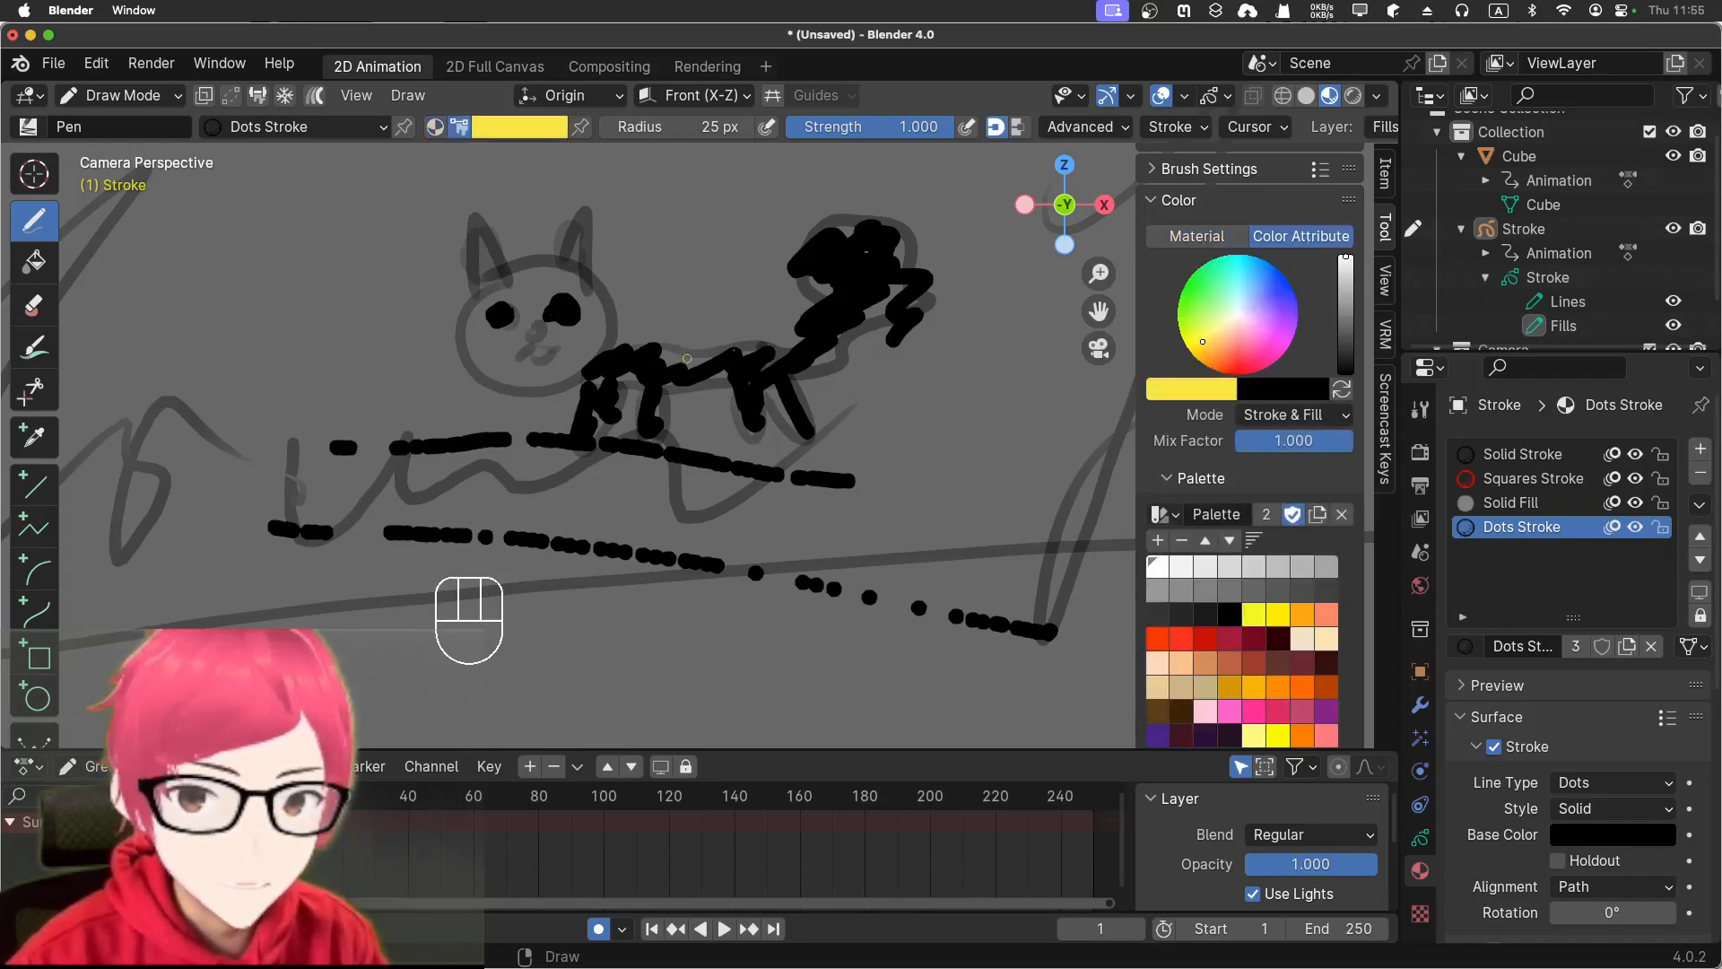
left_click_drag(362, 491, 707, 526)
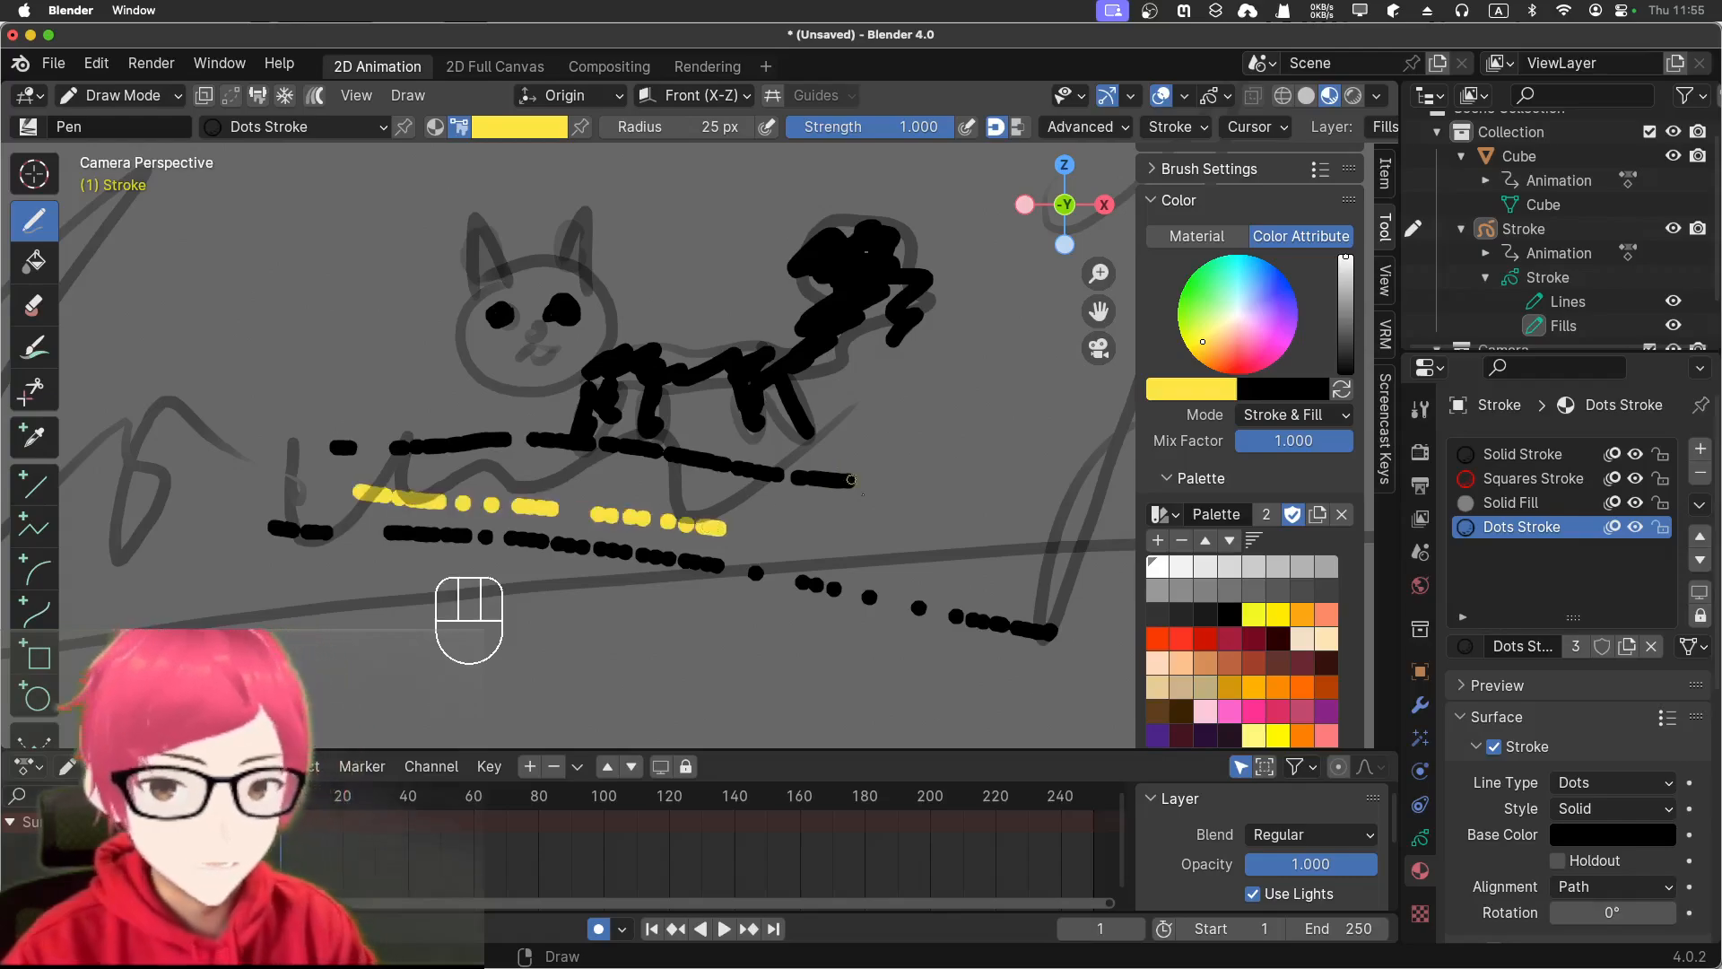
- Choose orange-red from the palette and paint over both of the cat's eyes with the Solid Stroke material
left_click(1157, 639)
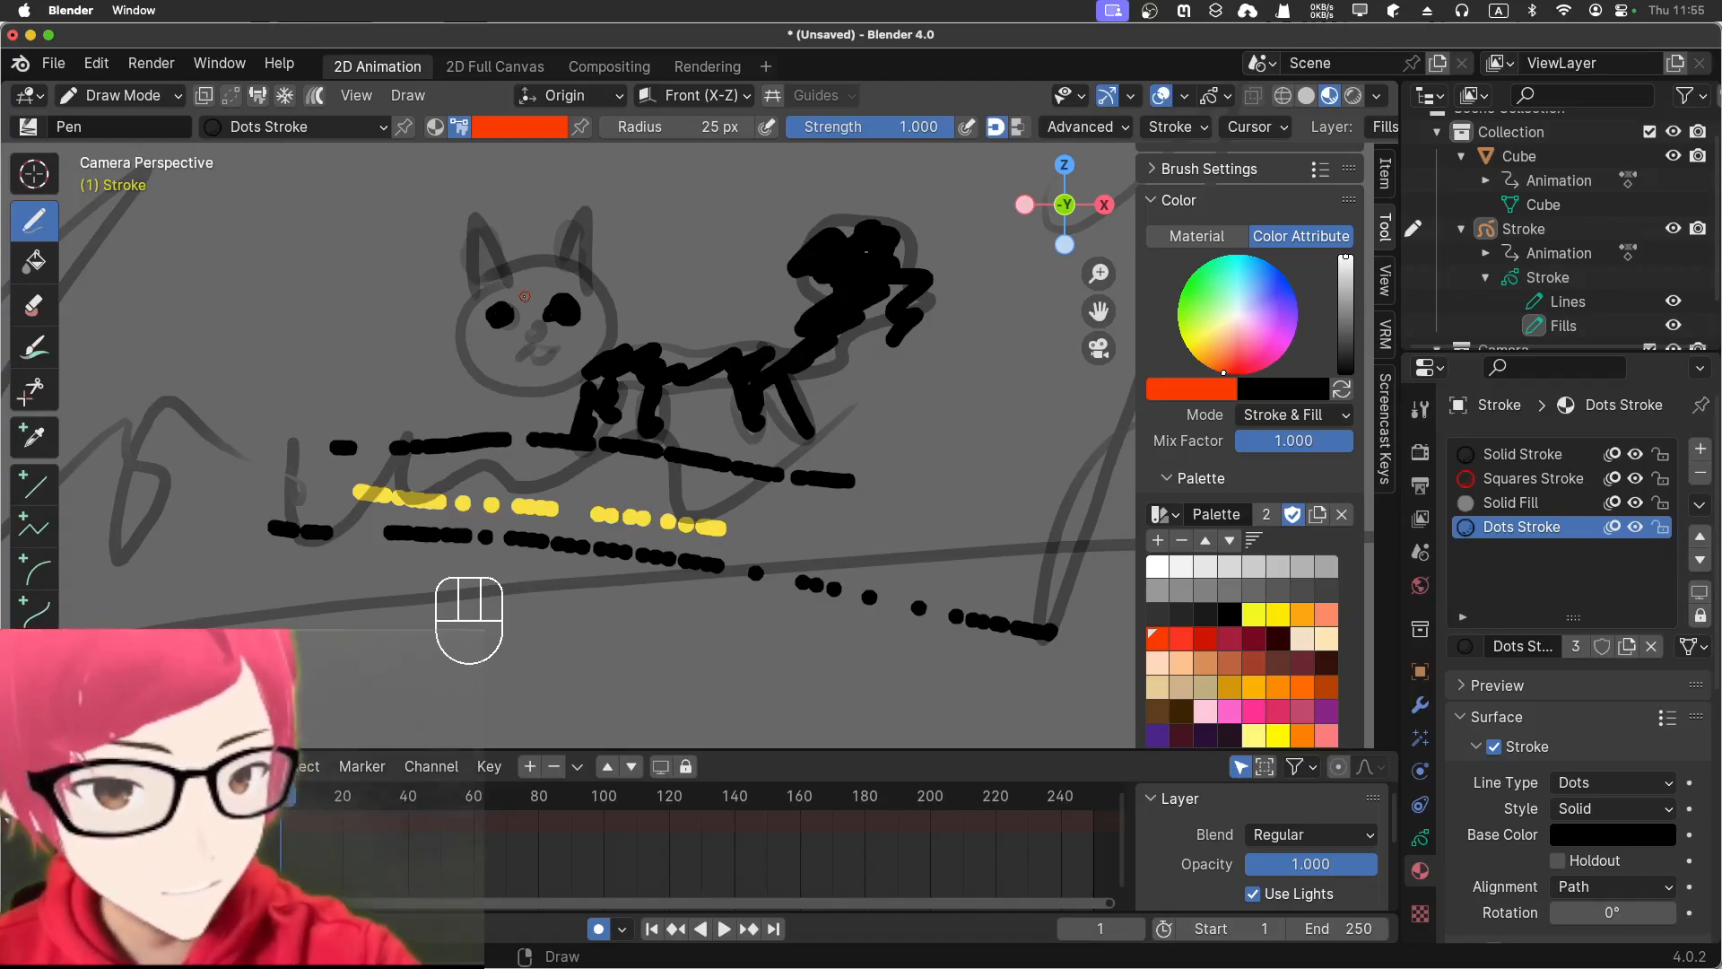
left_click(1541, 453)
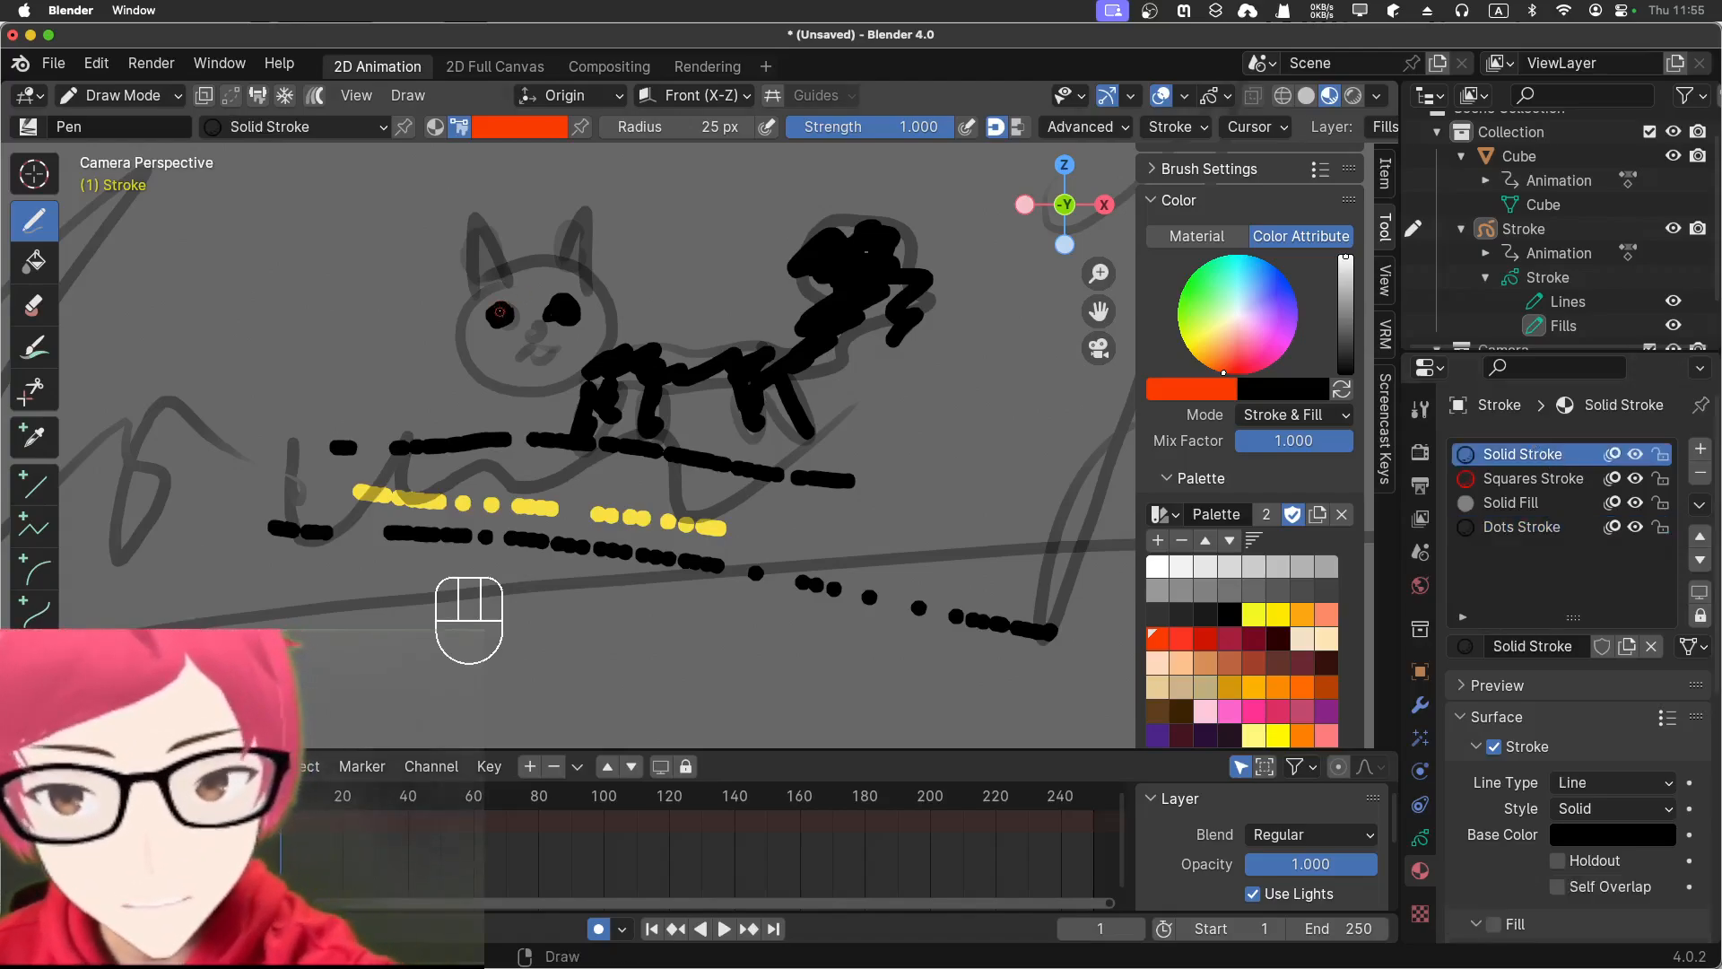
left_click_drag(494, 307, 563, 321)
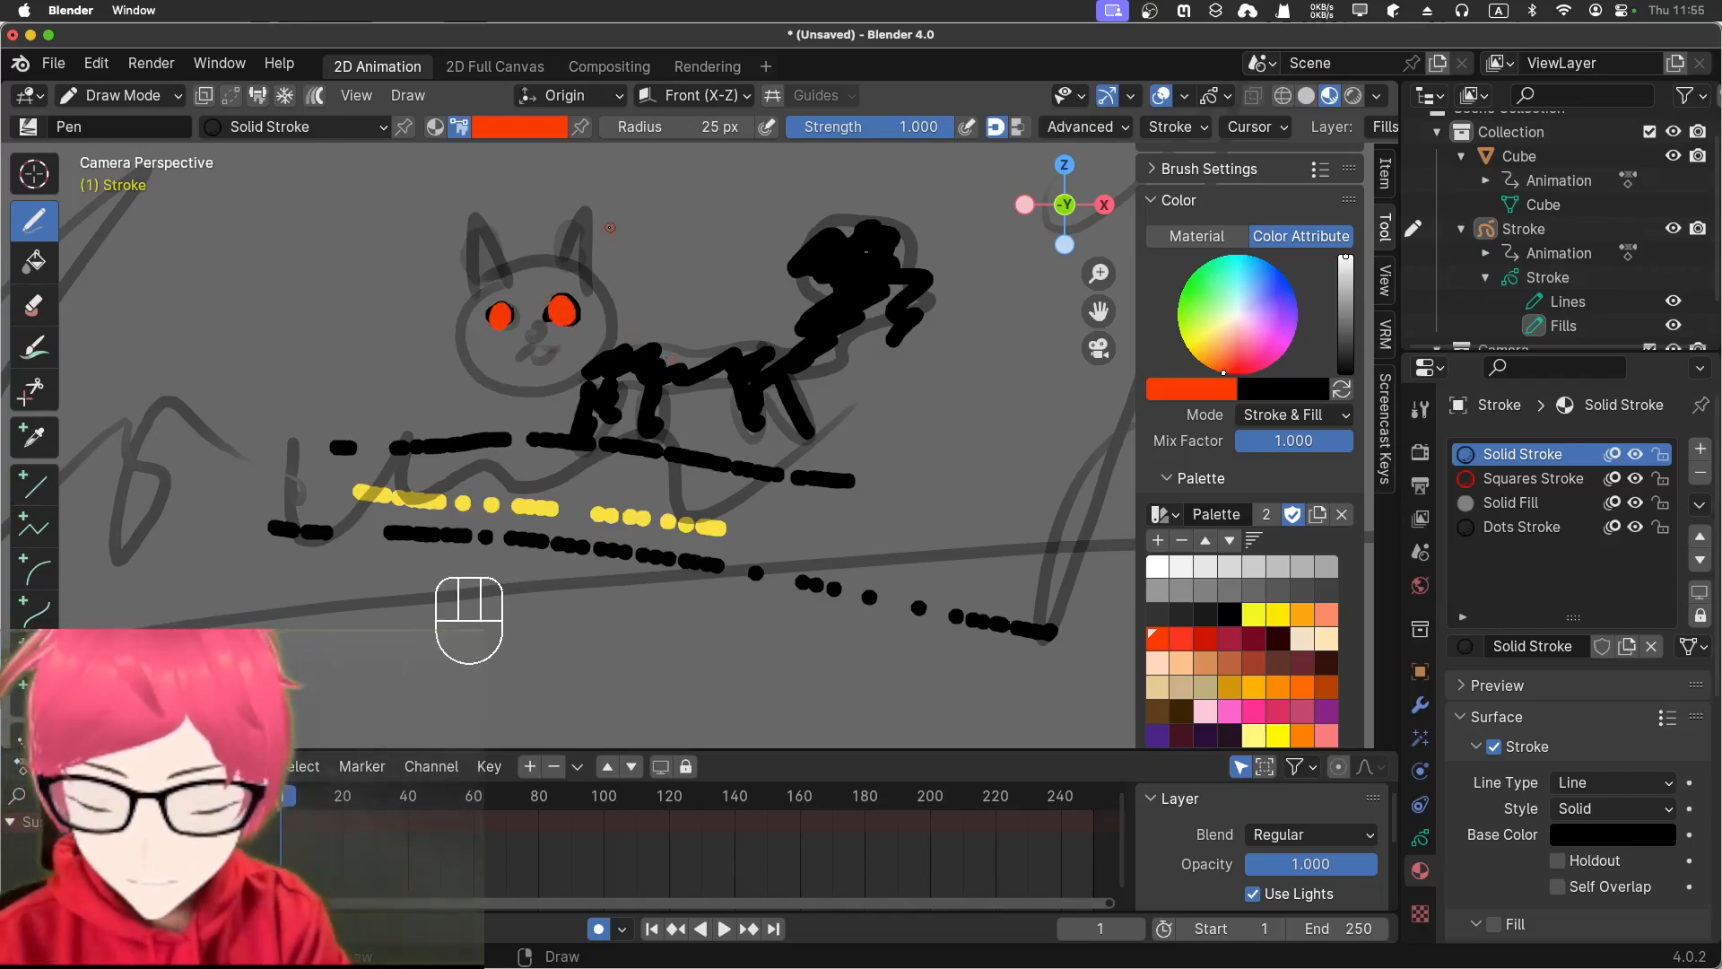
- Undo the orange-red eye strokes, the dotted lines and the material switches, back to the Solid Fill material
key("super+z")
key("super+z")
key("super+z")
key("super+z")
key("super+z")
key("super+z")
key("super+z")
key("super+z")
key("super+z")
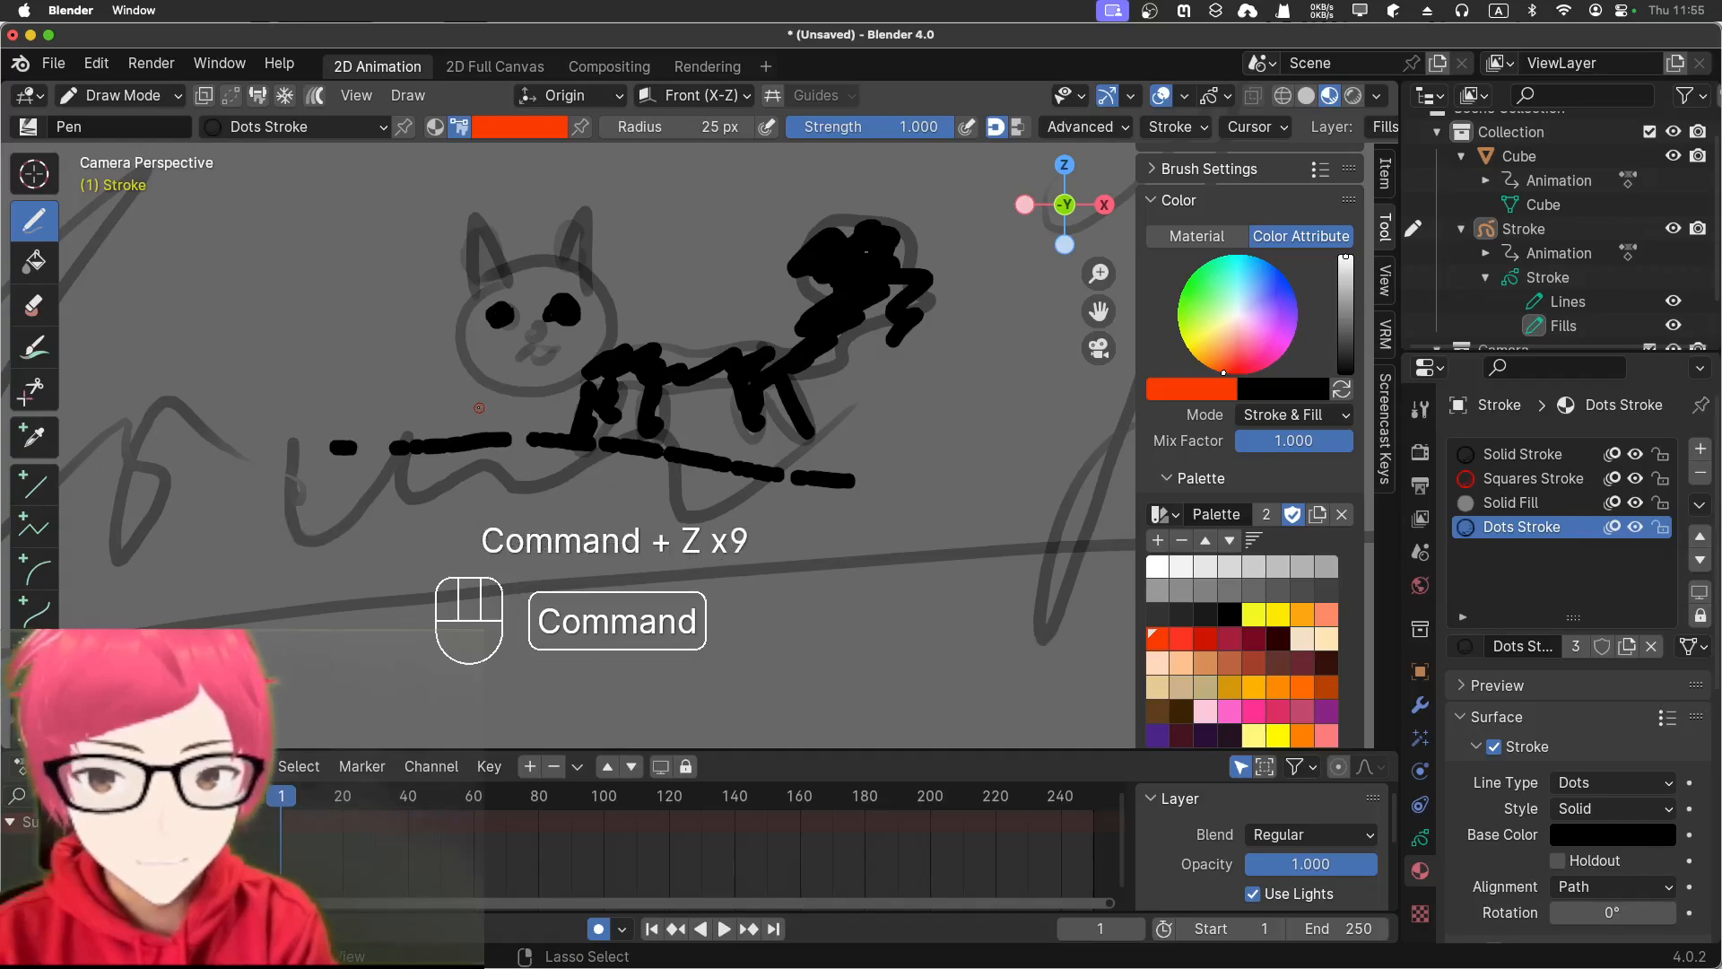
key("super+z")
key("super+z")
key("super+z")
key("super+z")
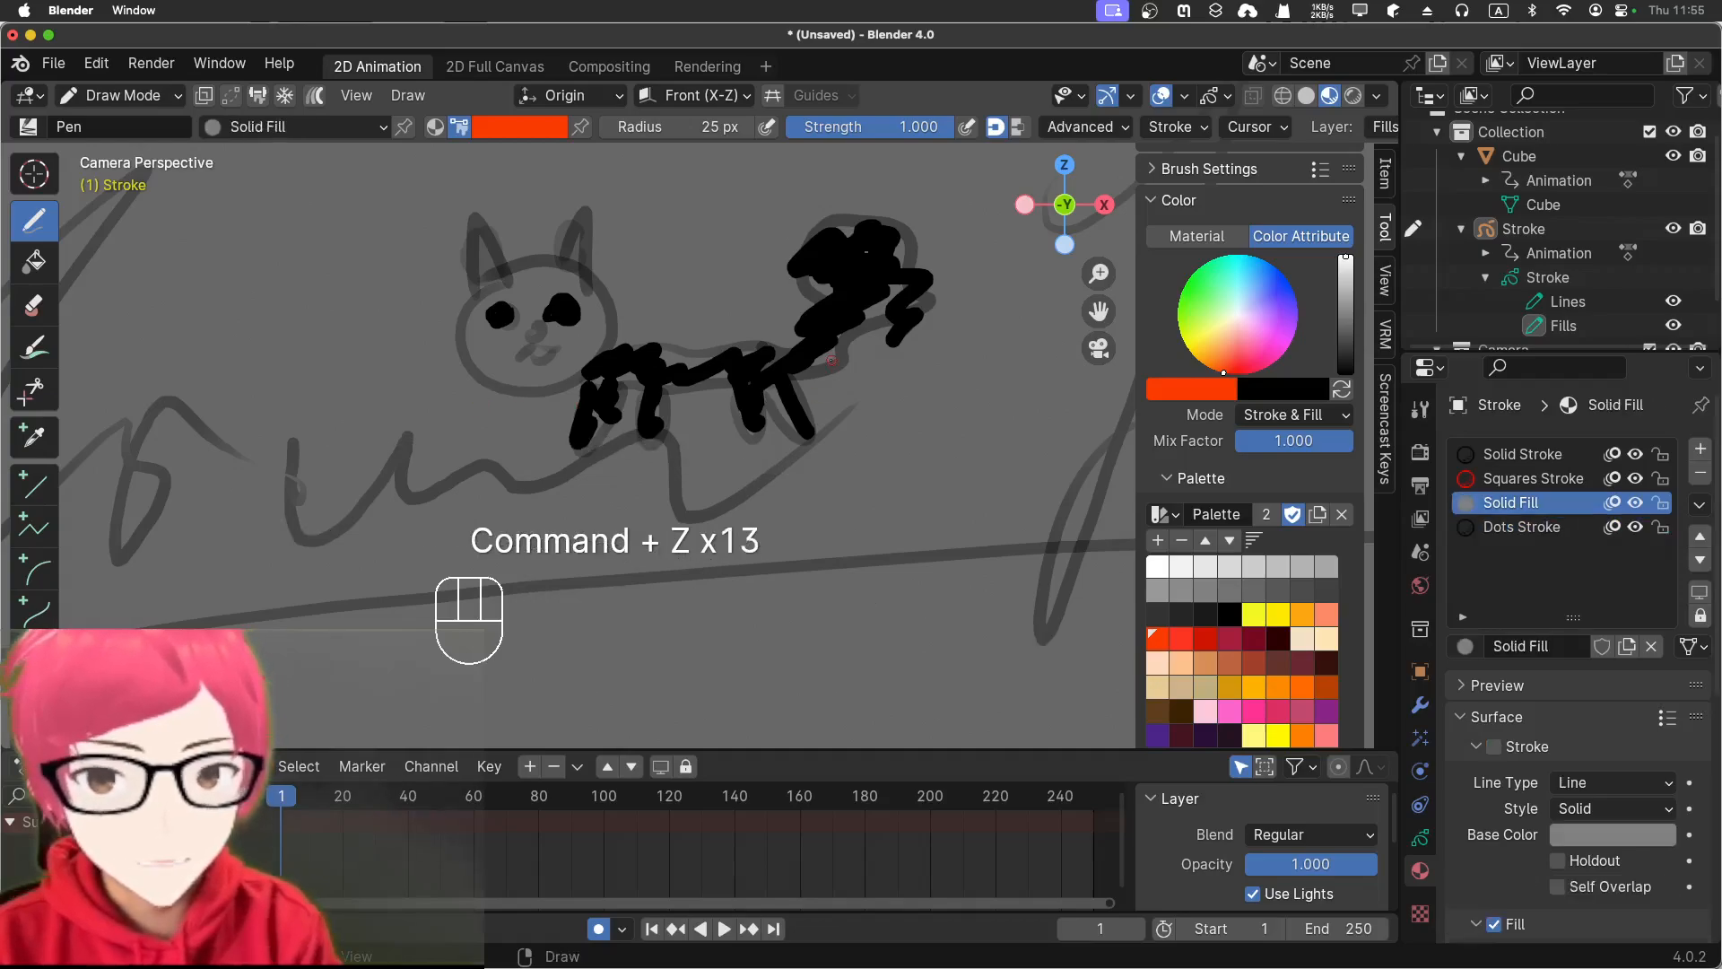
- Paint a small orange-red pupil inside each of the cat's black eyes using the Solid Fill material
scroll(831, 361, "up", 3)
middle_click_drag(847, 406, 744, 459, "shift")
mouse_move(340, 376)
left_mouse_down()
mouse_move(348, 388)
mouse_move(330, 384)
left_mouse_up()
mouse_move(438, 368)
left_mouse_down()
mouse_move(330, 383)
mouse_move(447, 373)
left_mouse_up()
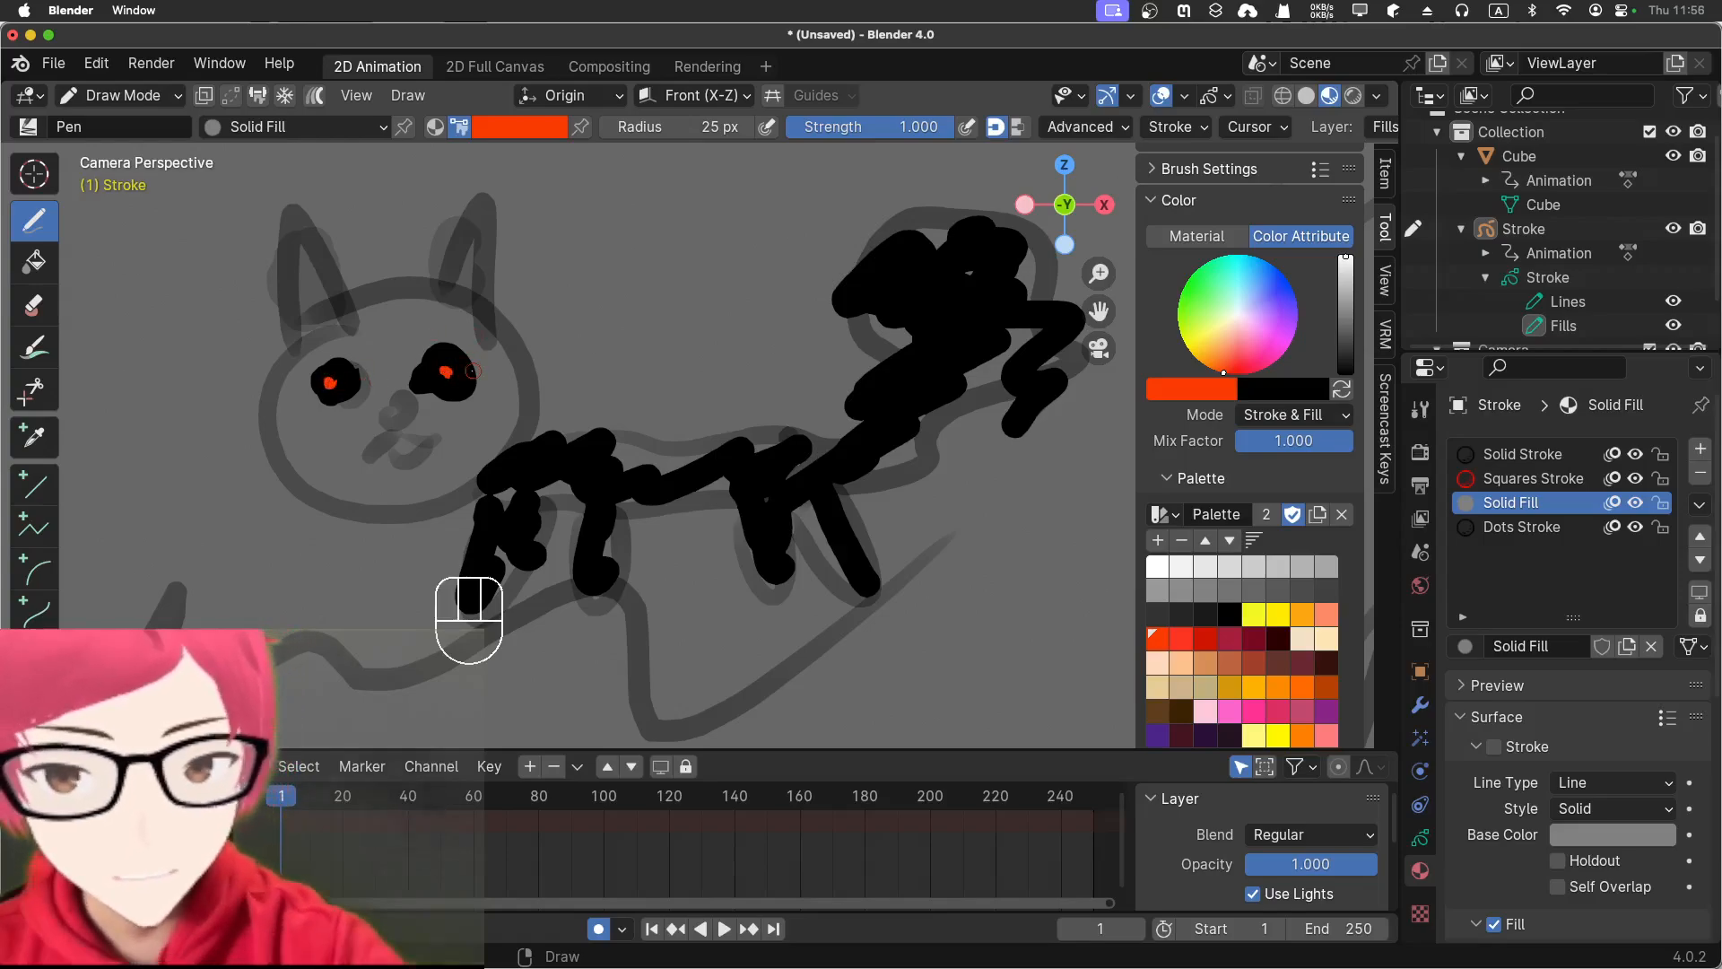
- Choose black from the palette and draw thin Pen strokes inside the cat's left ear
left_click(1238, 617)
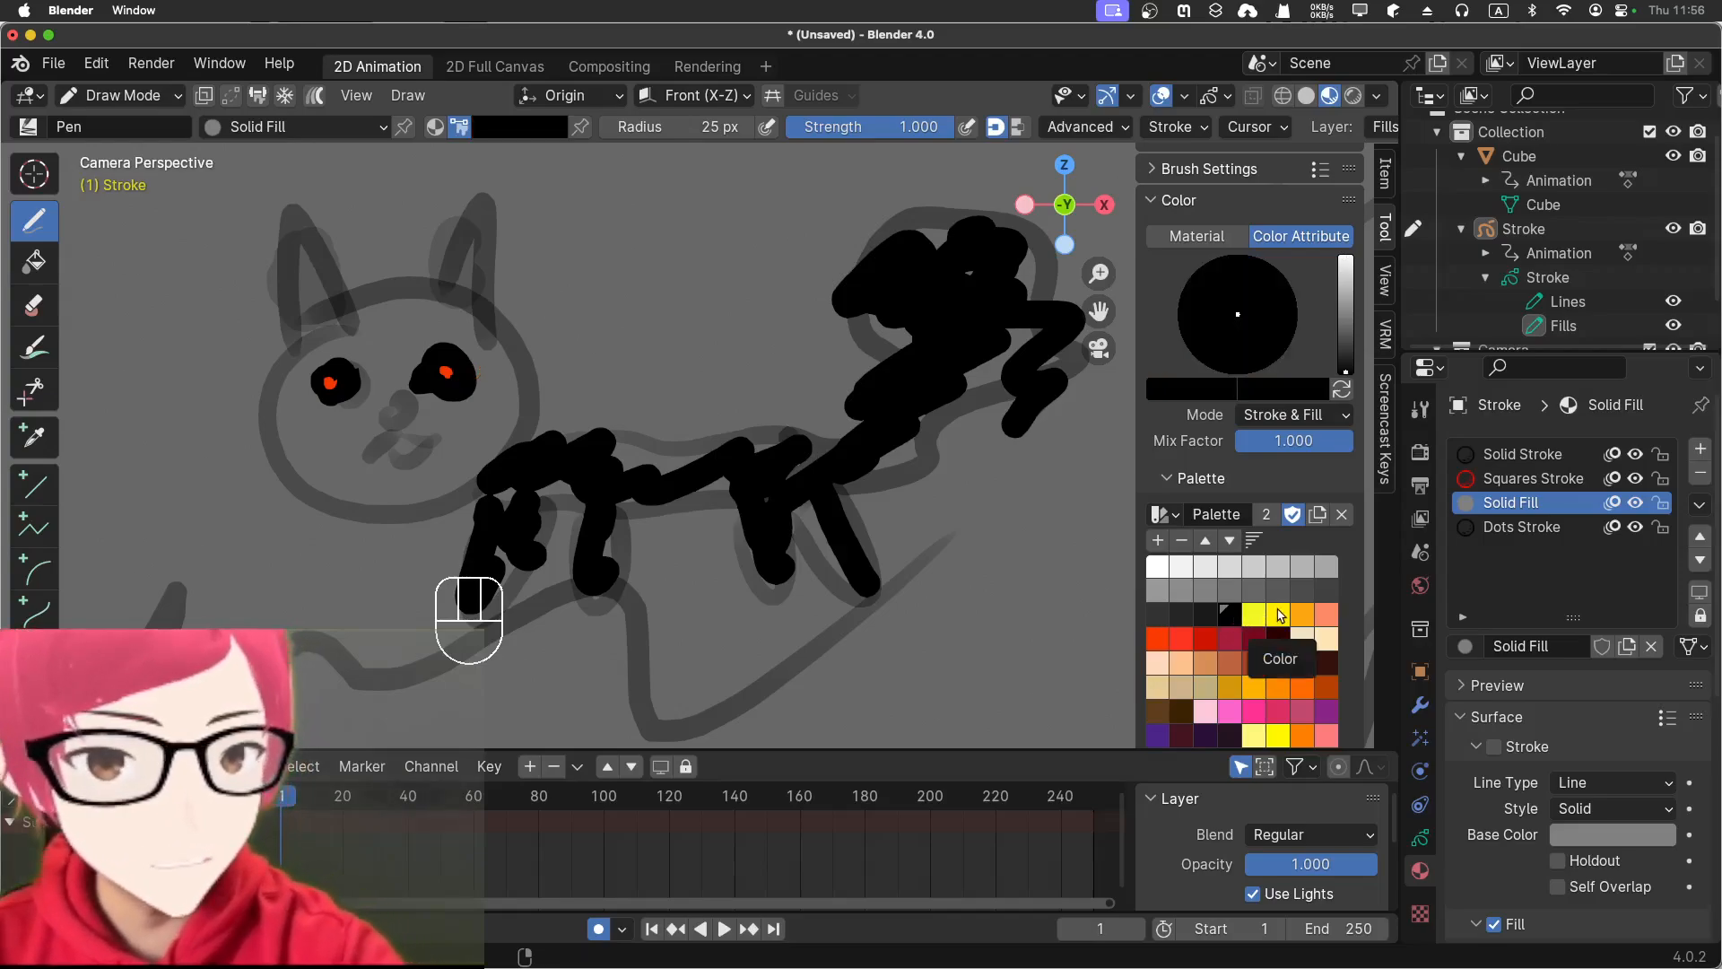
left_click_drag(301, 231, 311, 323)
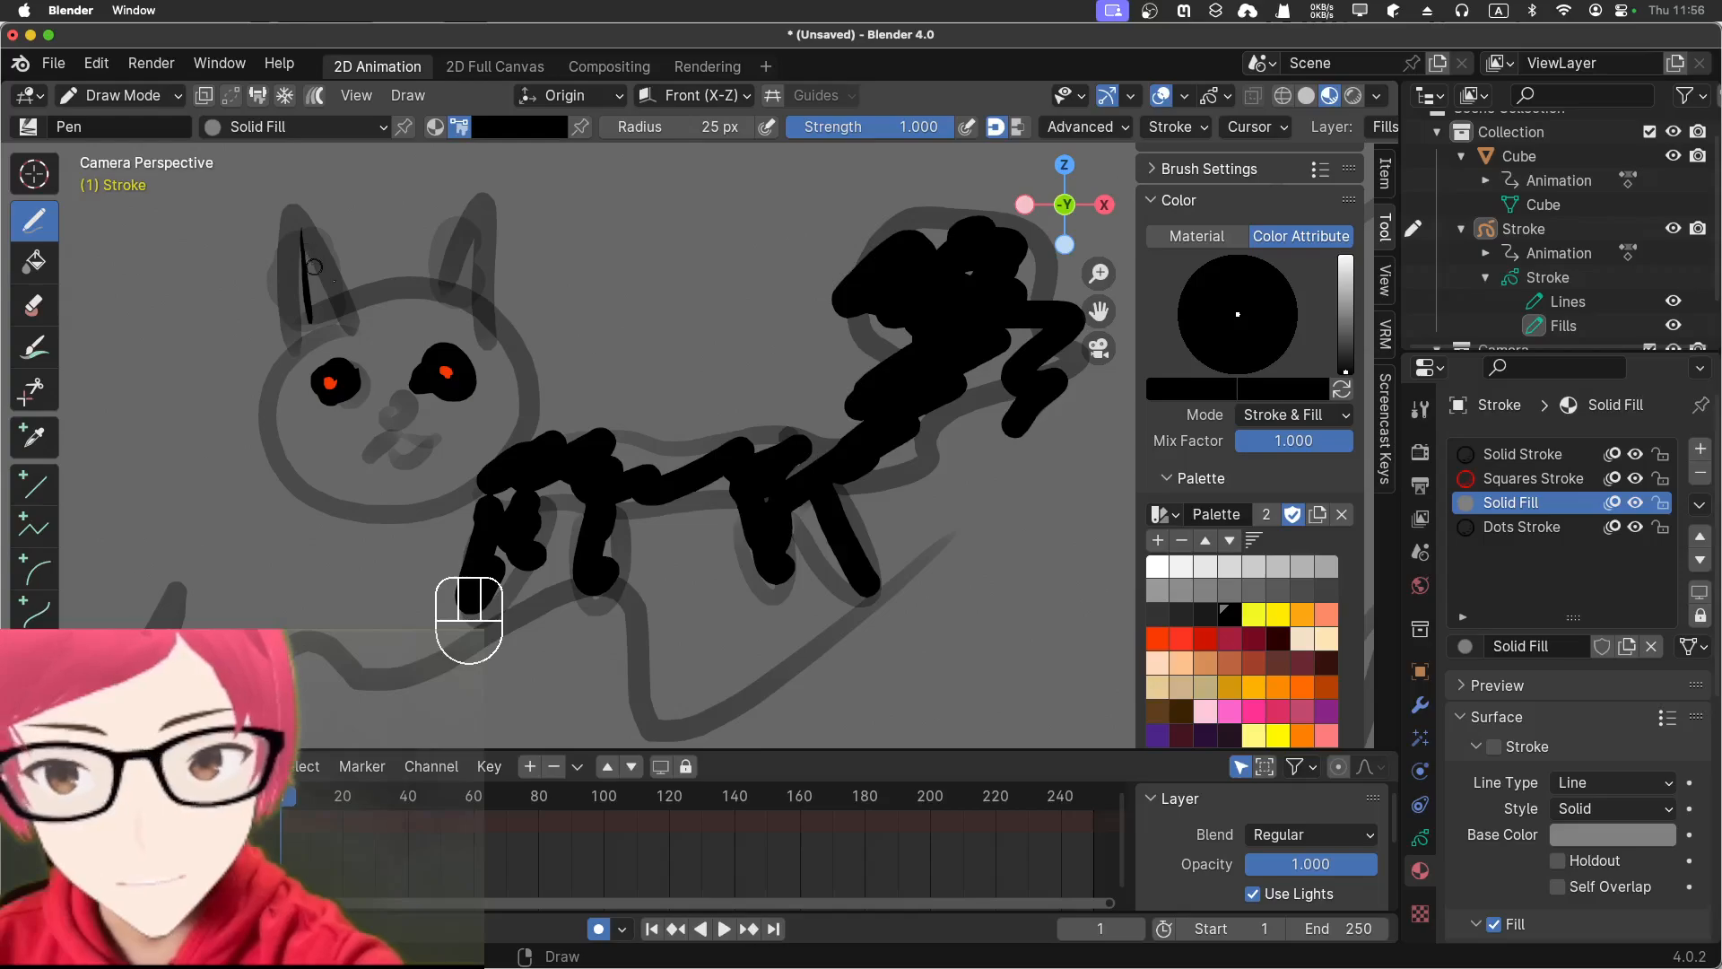
scroll(1256, 350, "up", 5)
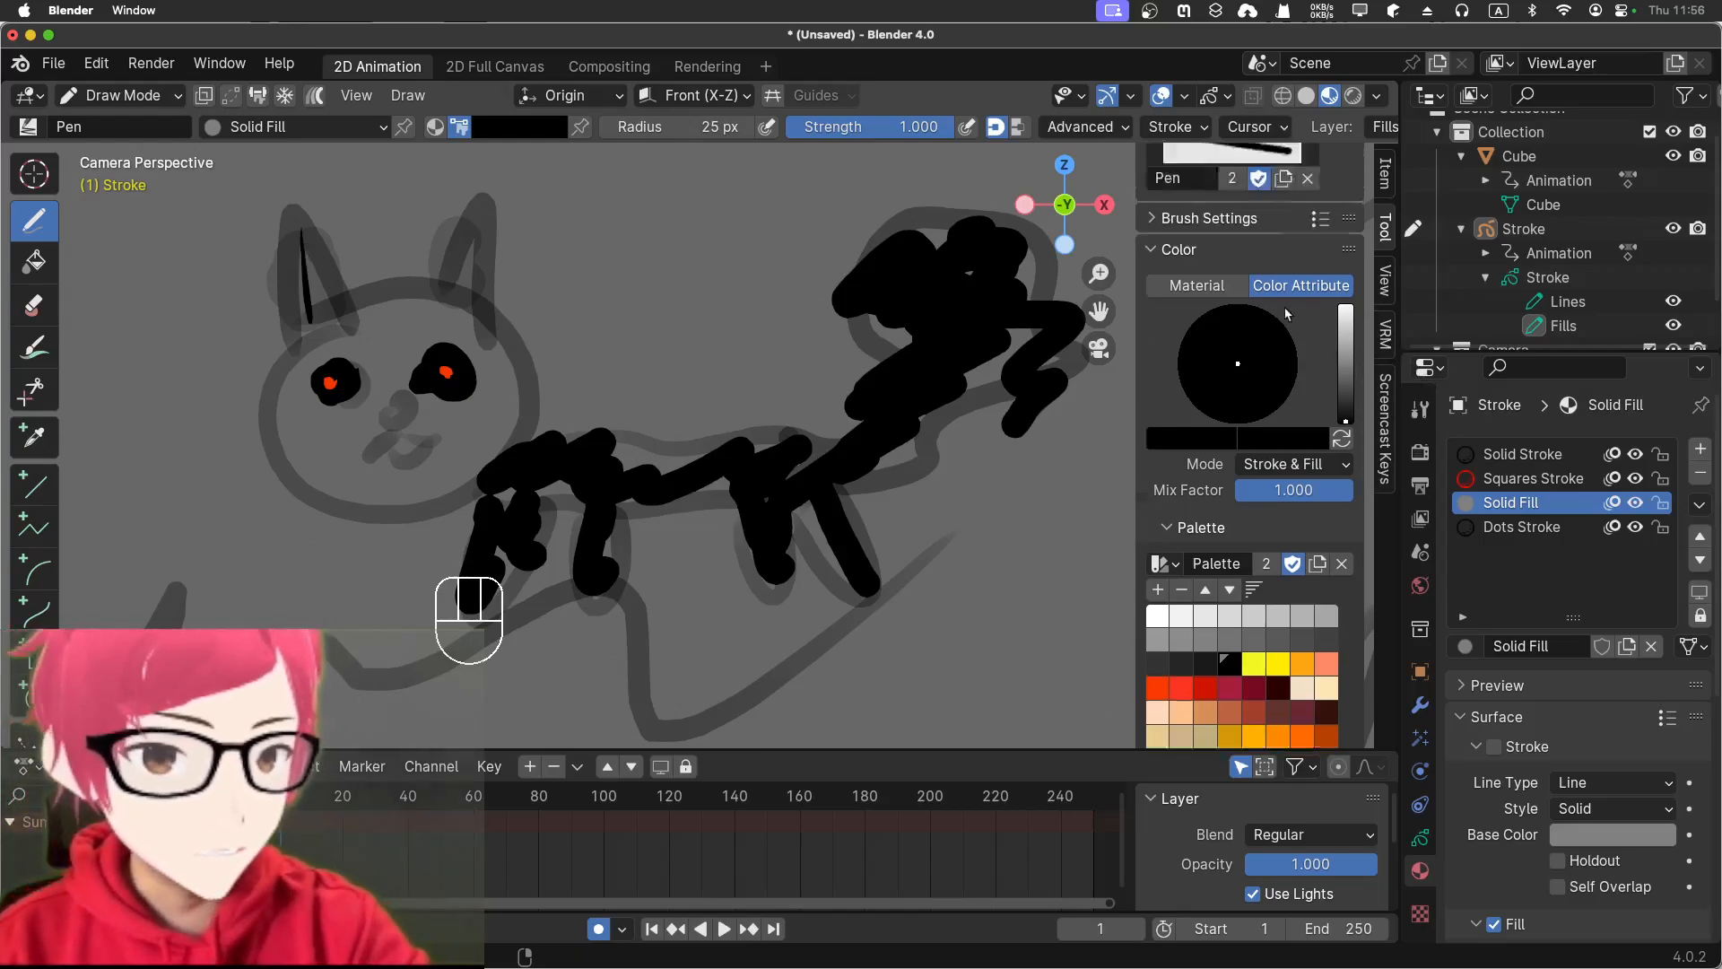
left_click(1217, 342)
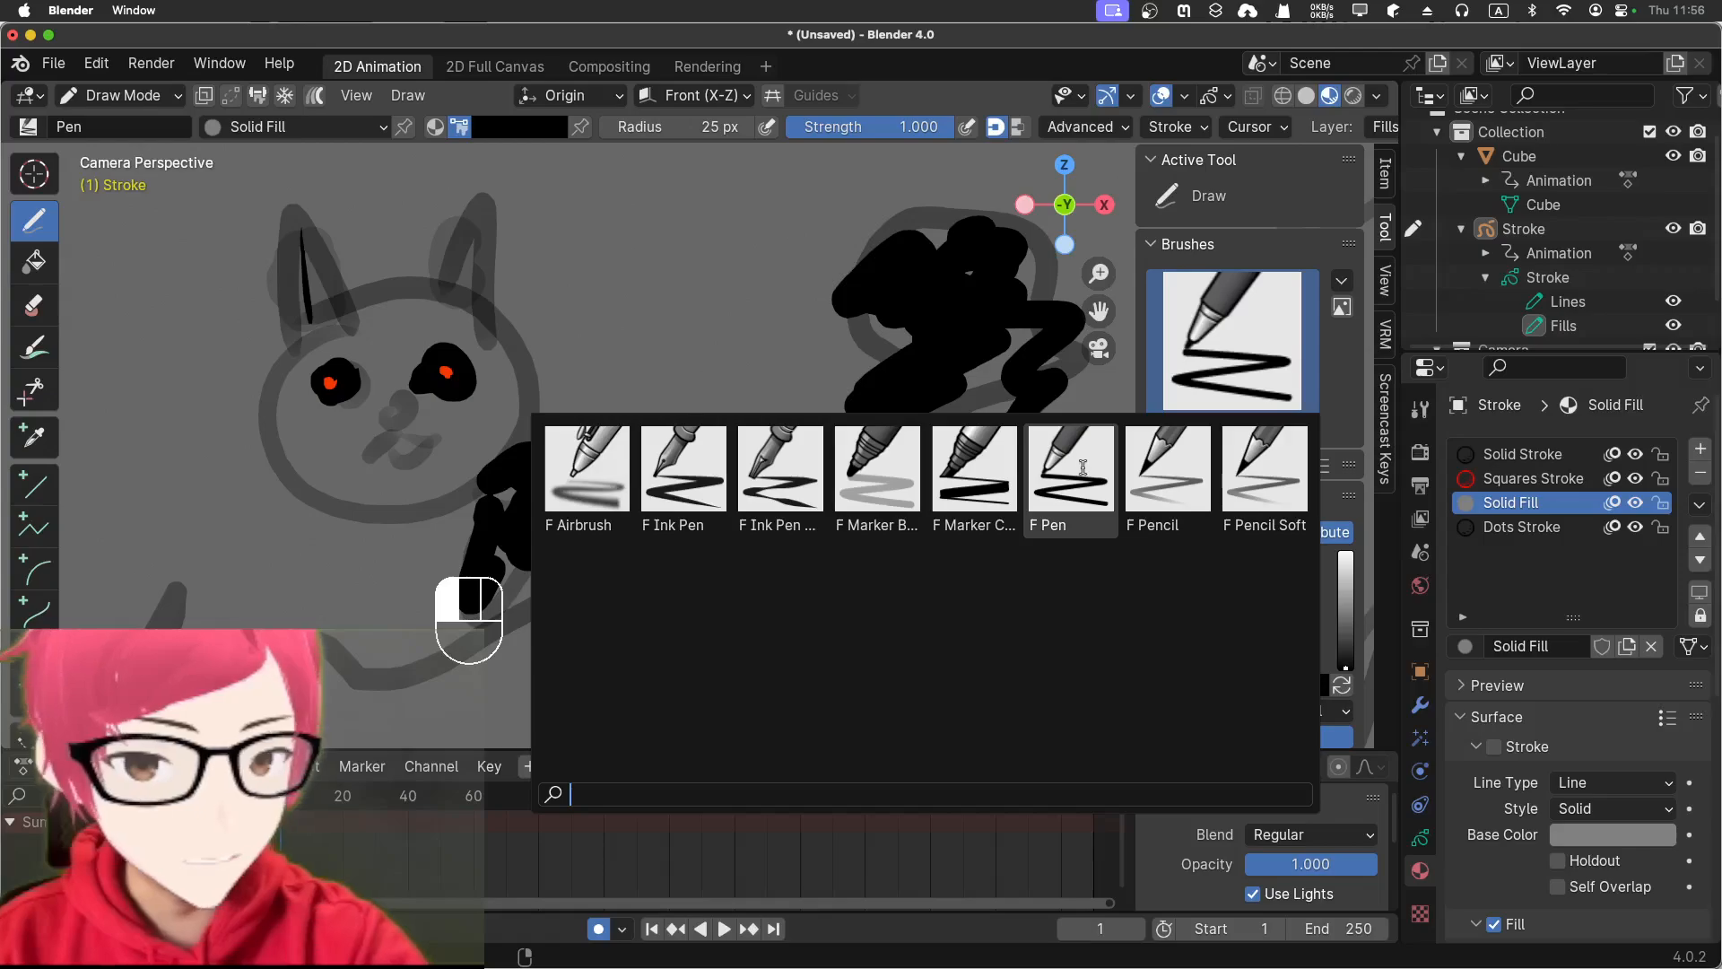
left_click(1047, 484)
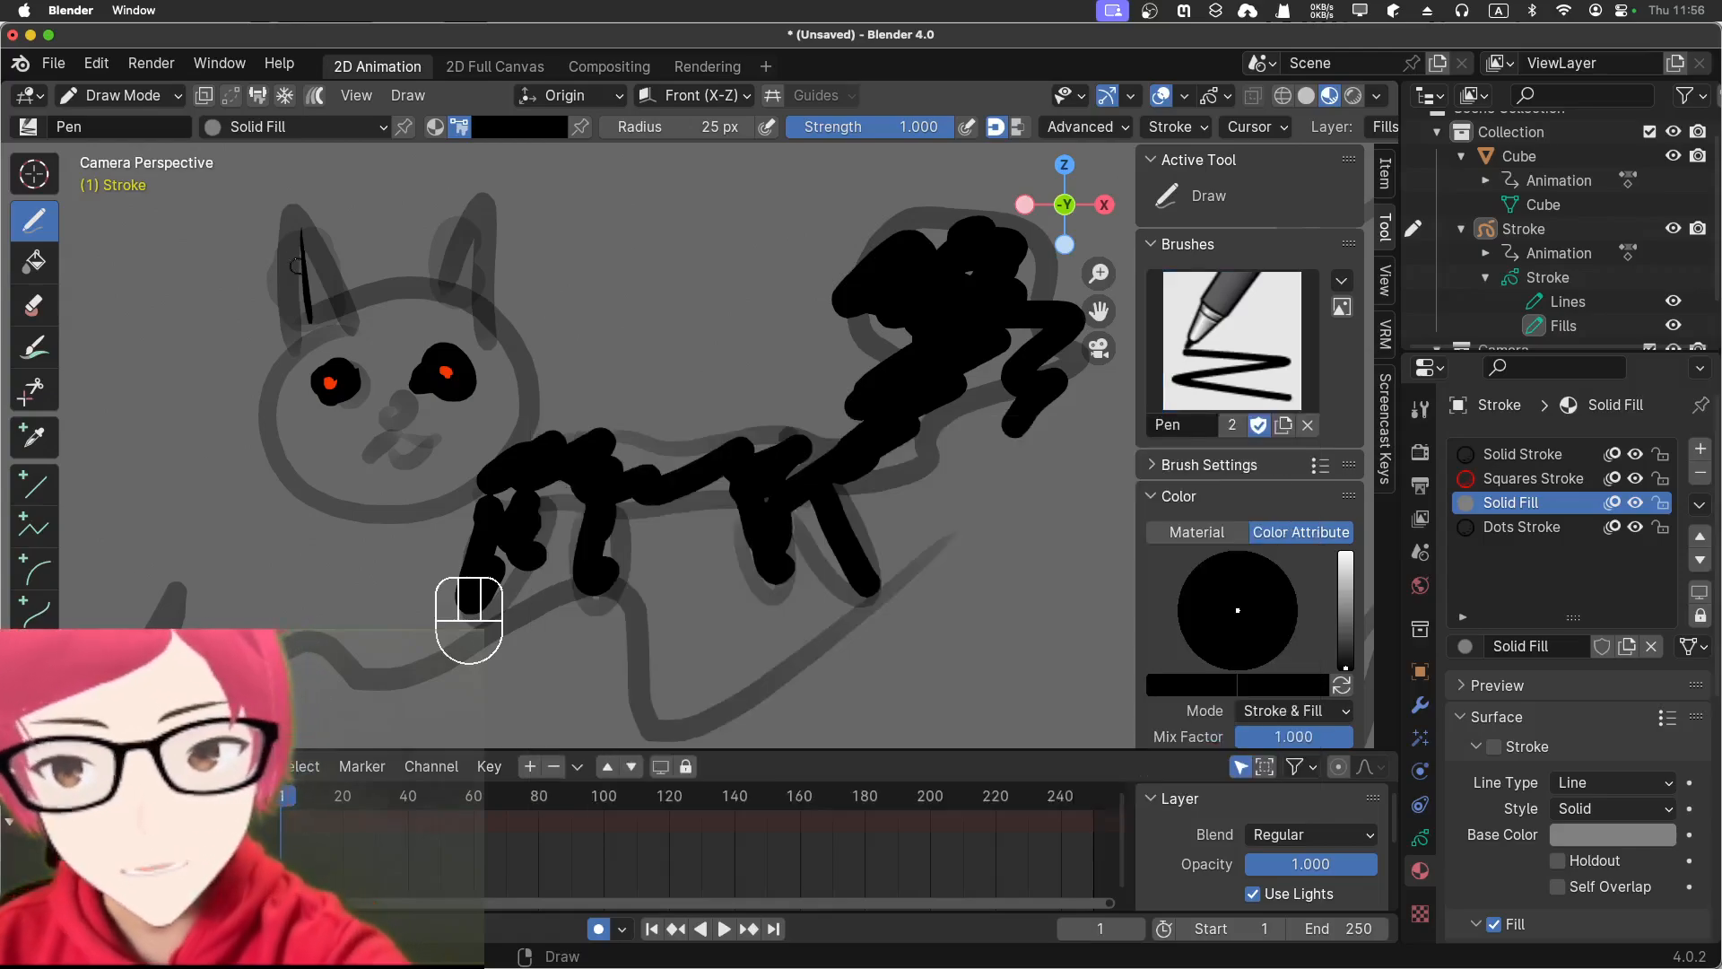
left_click_drag(299, 235, 312, 315)
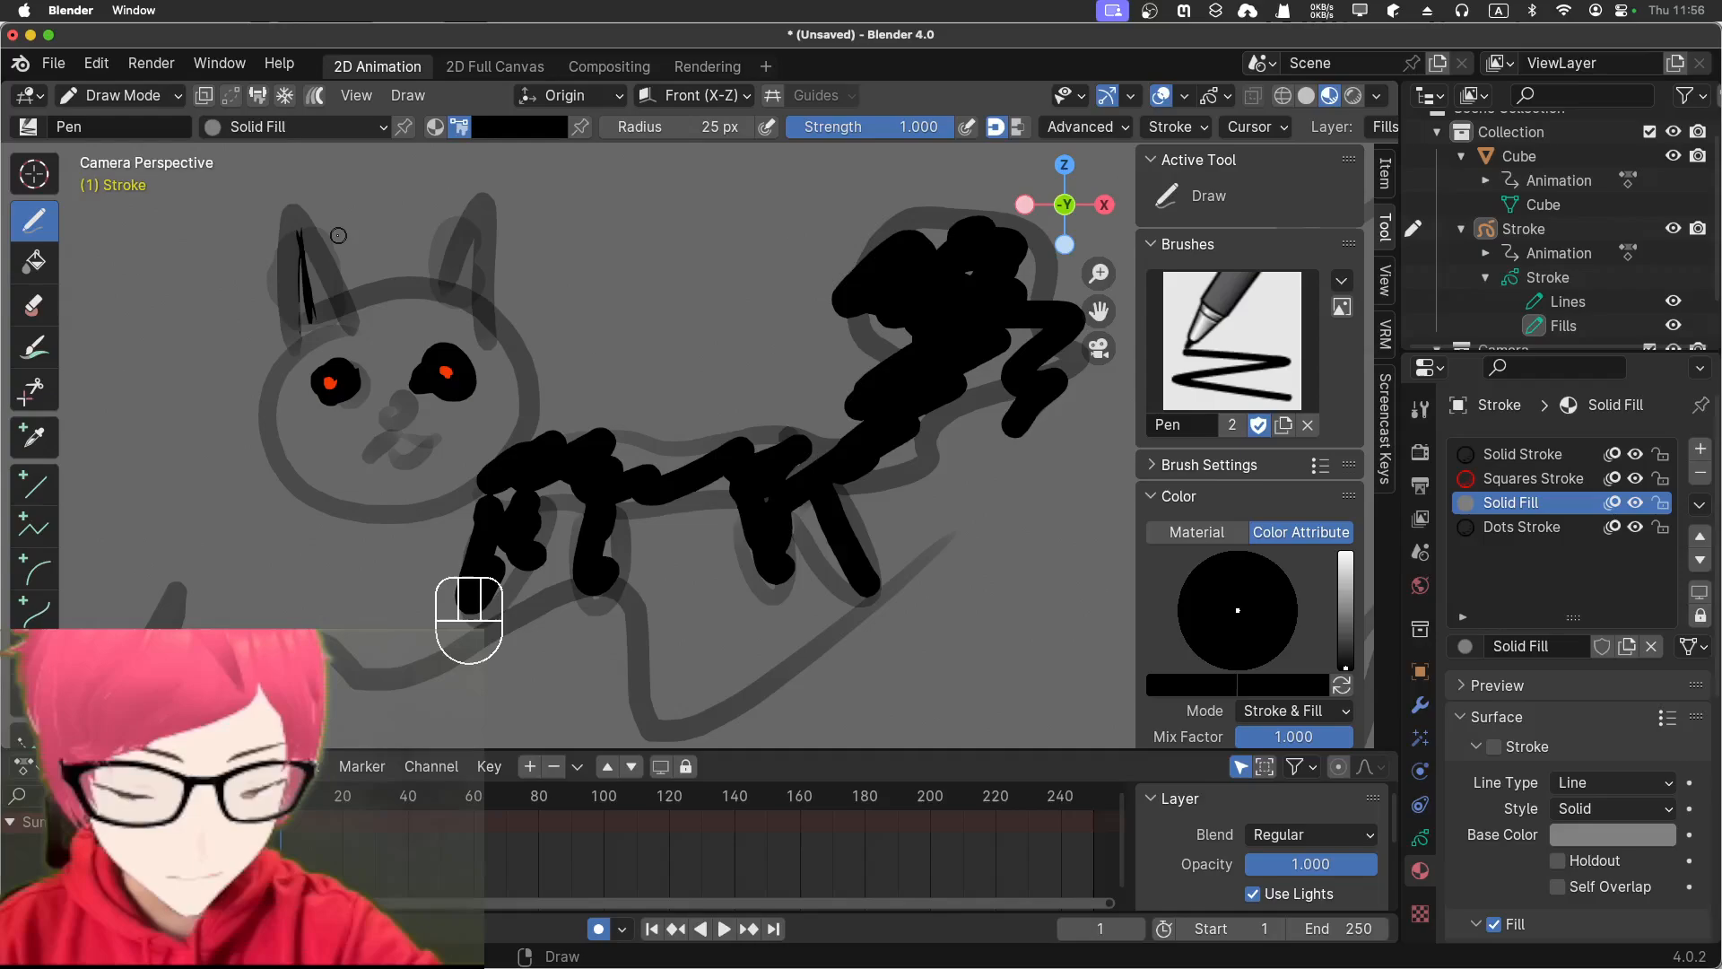
- Increase the Pen radius to 48 px and add more black strokes inside the cat's left ear
key("bracketright")
key("bracketright")
key("bracketright")
key("bracketright")
key("bracketright")
key("bracketright")
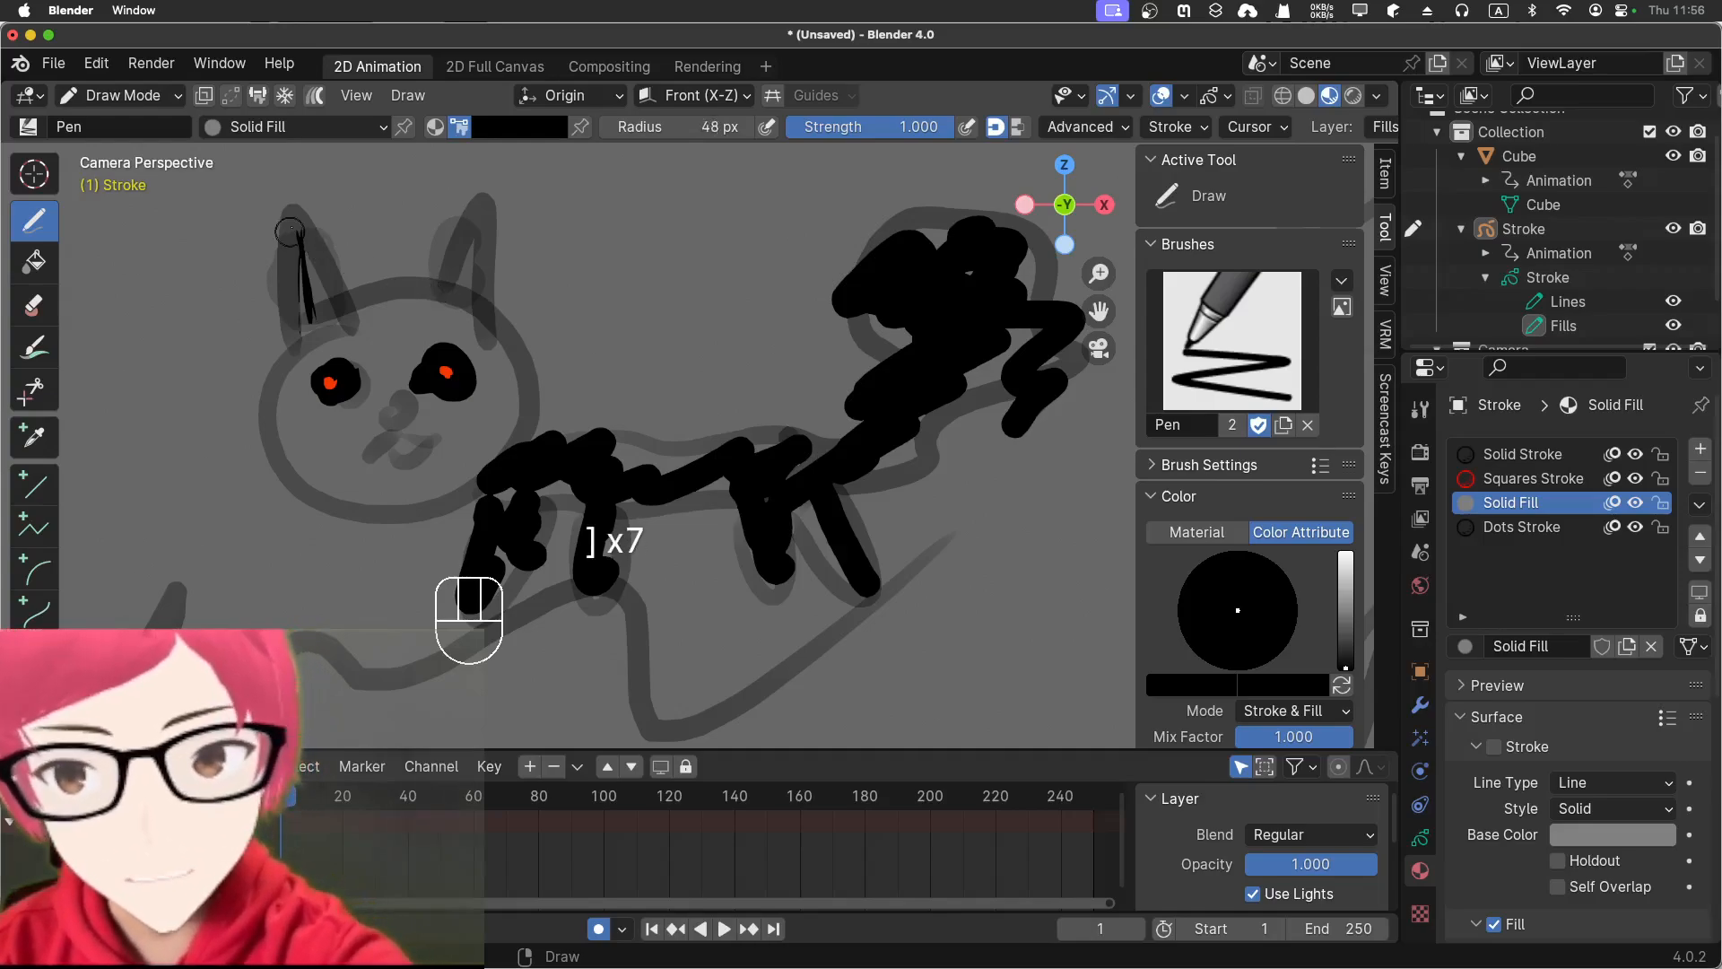
mouse_move(291, 231)
left_mouse_down()
mouse_move(298, 351)
mouse_move(325, 316)
left_mouse_up()
- Add green Ink Pen strokes inside the cat's left ear and darken the brush color to black
left_click(1232, 341)
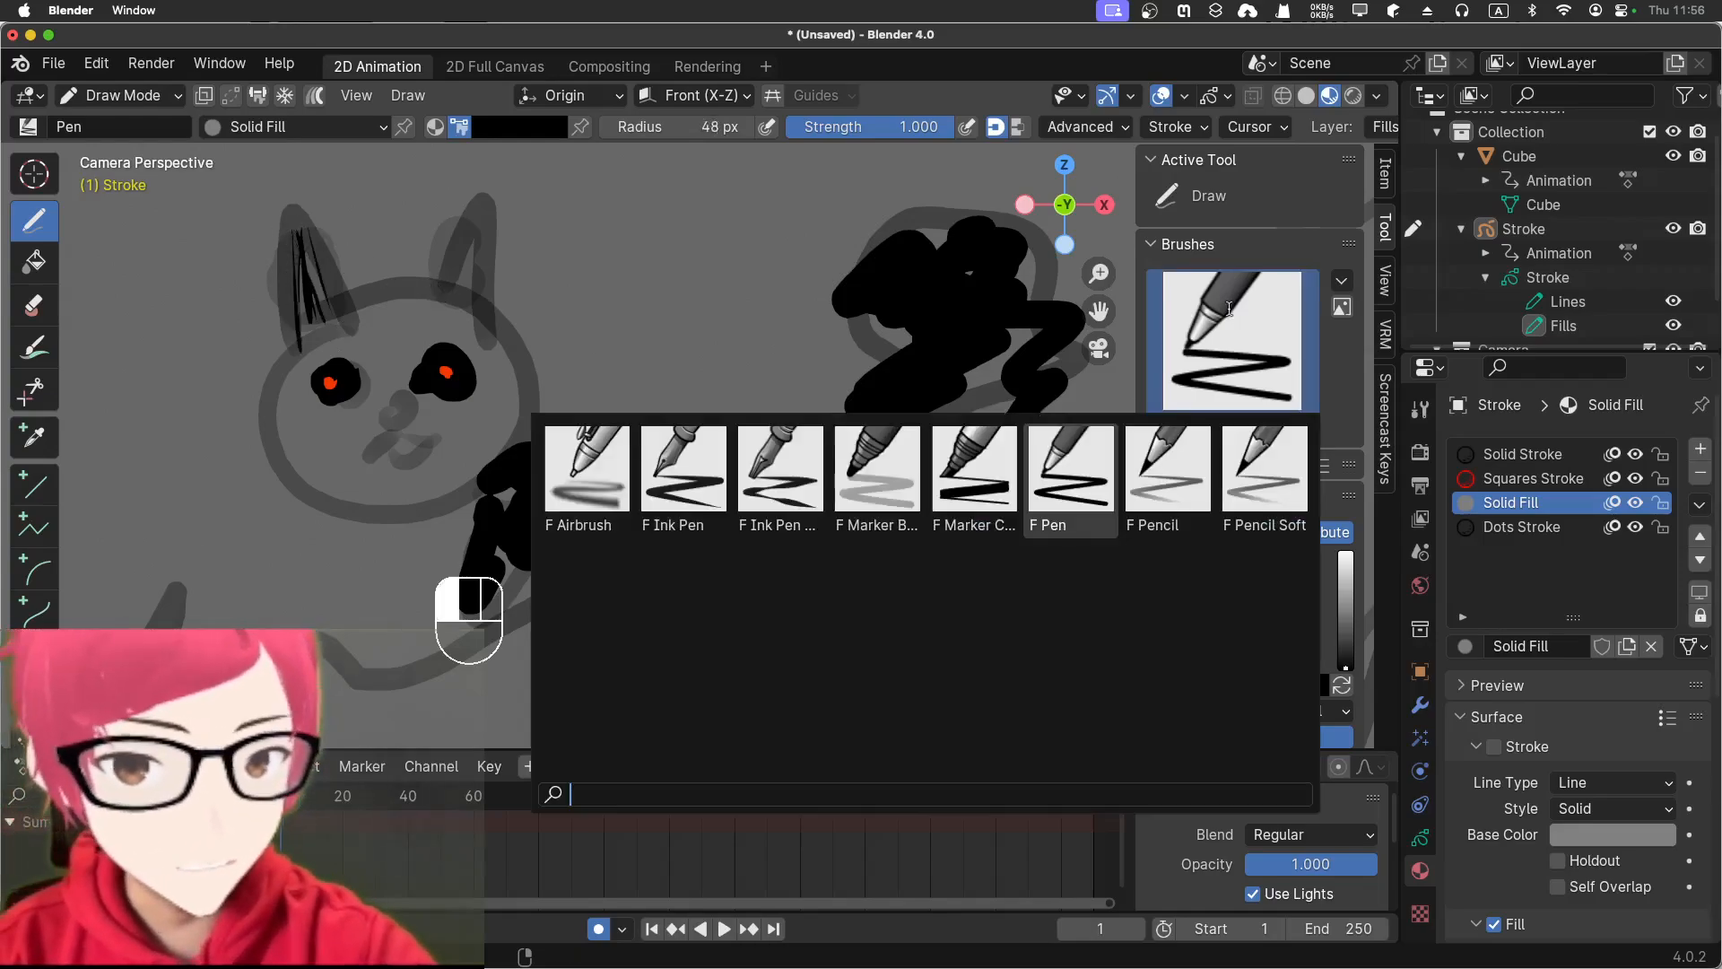
left_click(686, 464)
left_click_drag(276, 254, 287, 352)
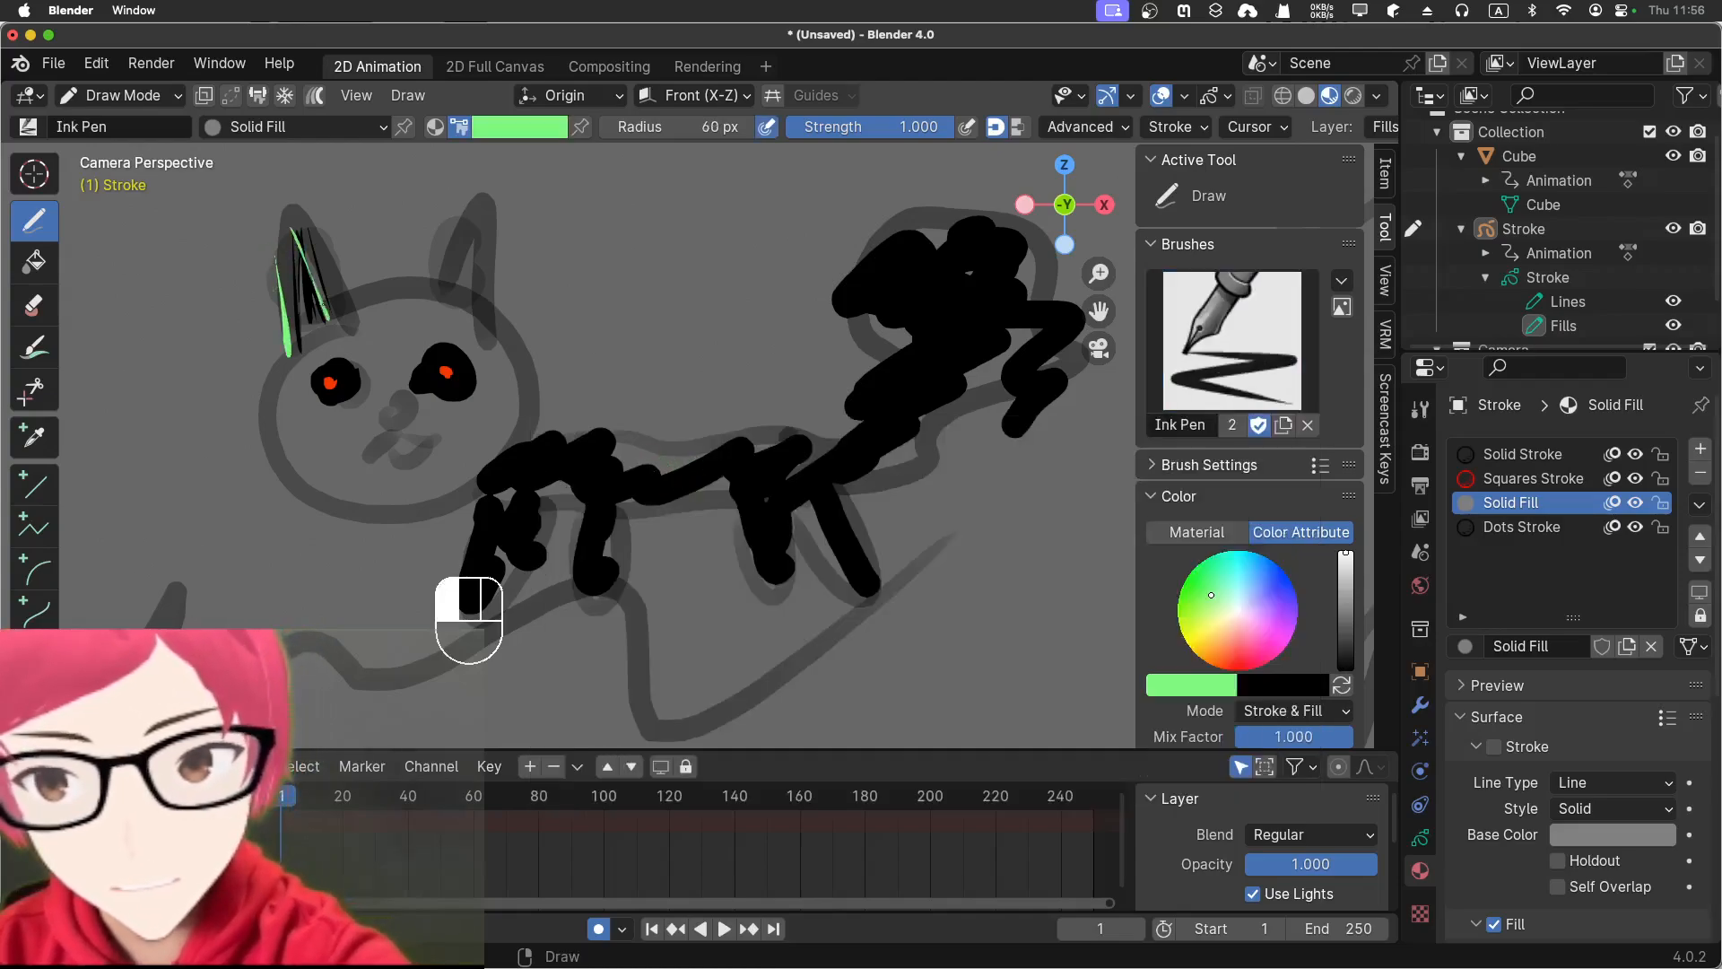
left_click_drag(292, 230, 328, 315)
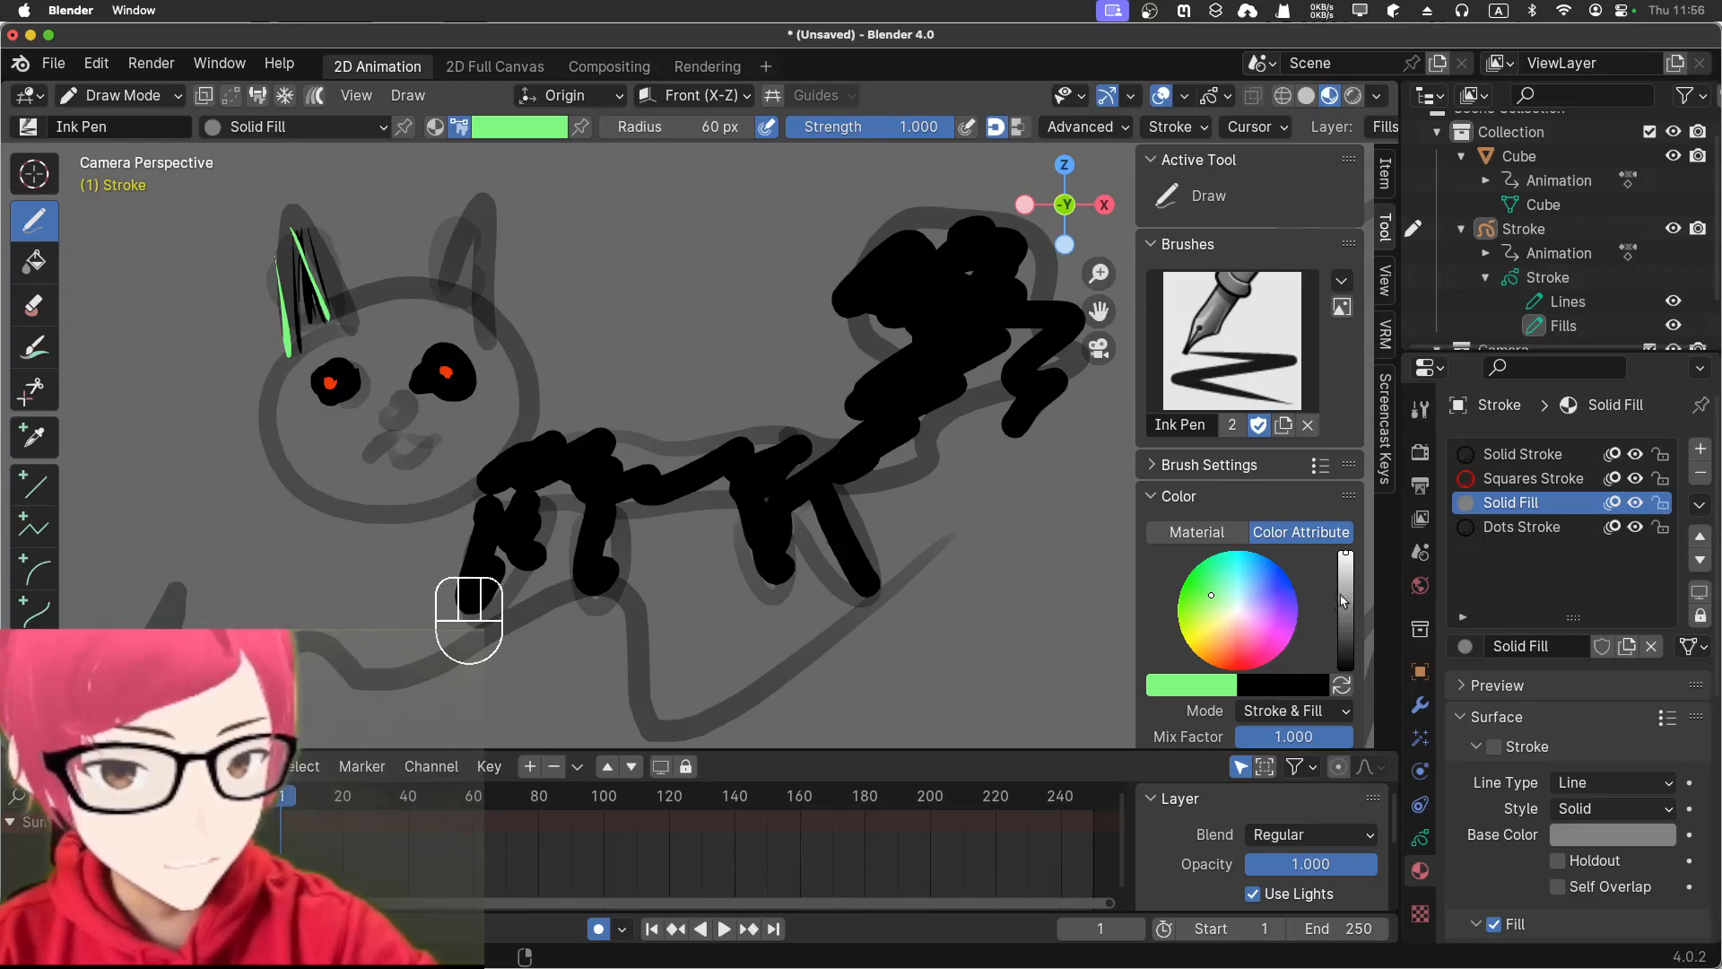
left_click_drag(1343, 601, 1345, 668)
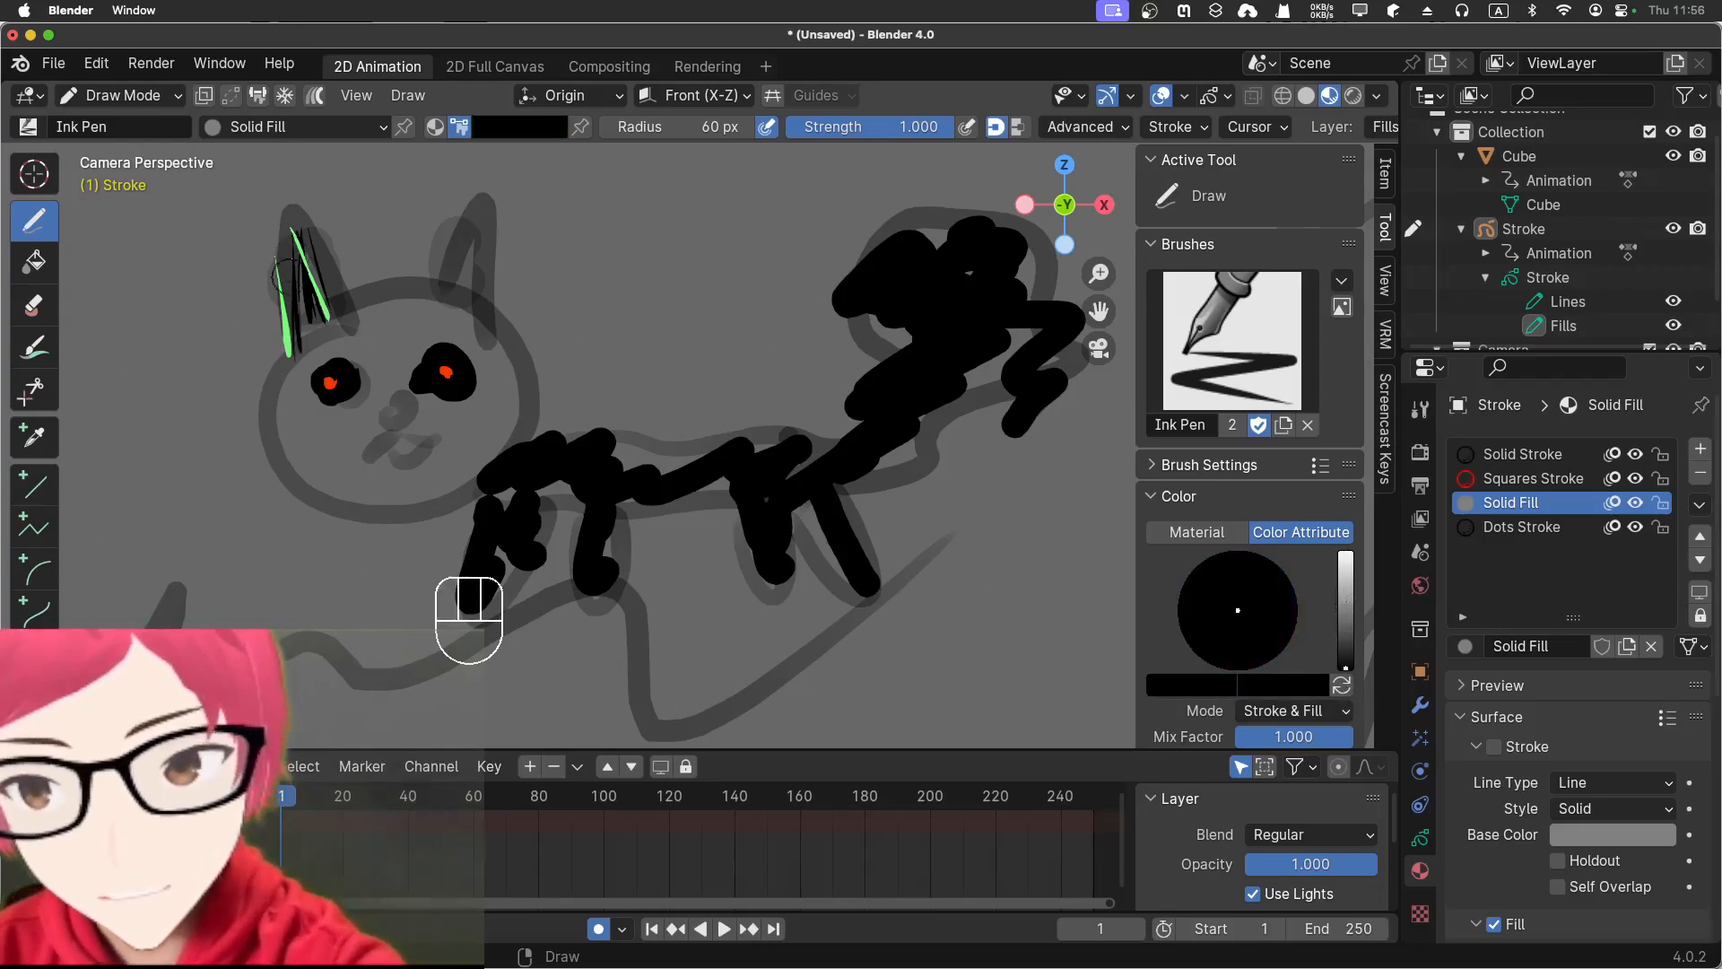
- Add a black Ink Pen stroke inside the cat's left ear and make Solid Stroke the active material
mouse_move(288, 276)
left_mouse_down()
mouse_move(292, 348)
mouse_move(313, 287)
left_mouse_up()
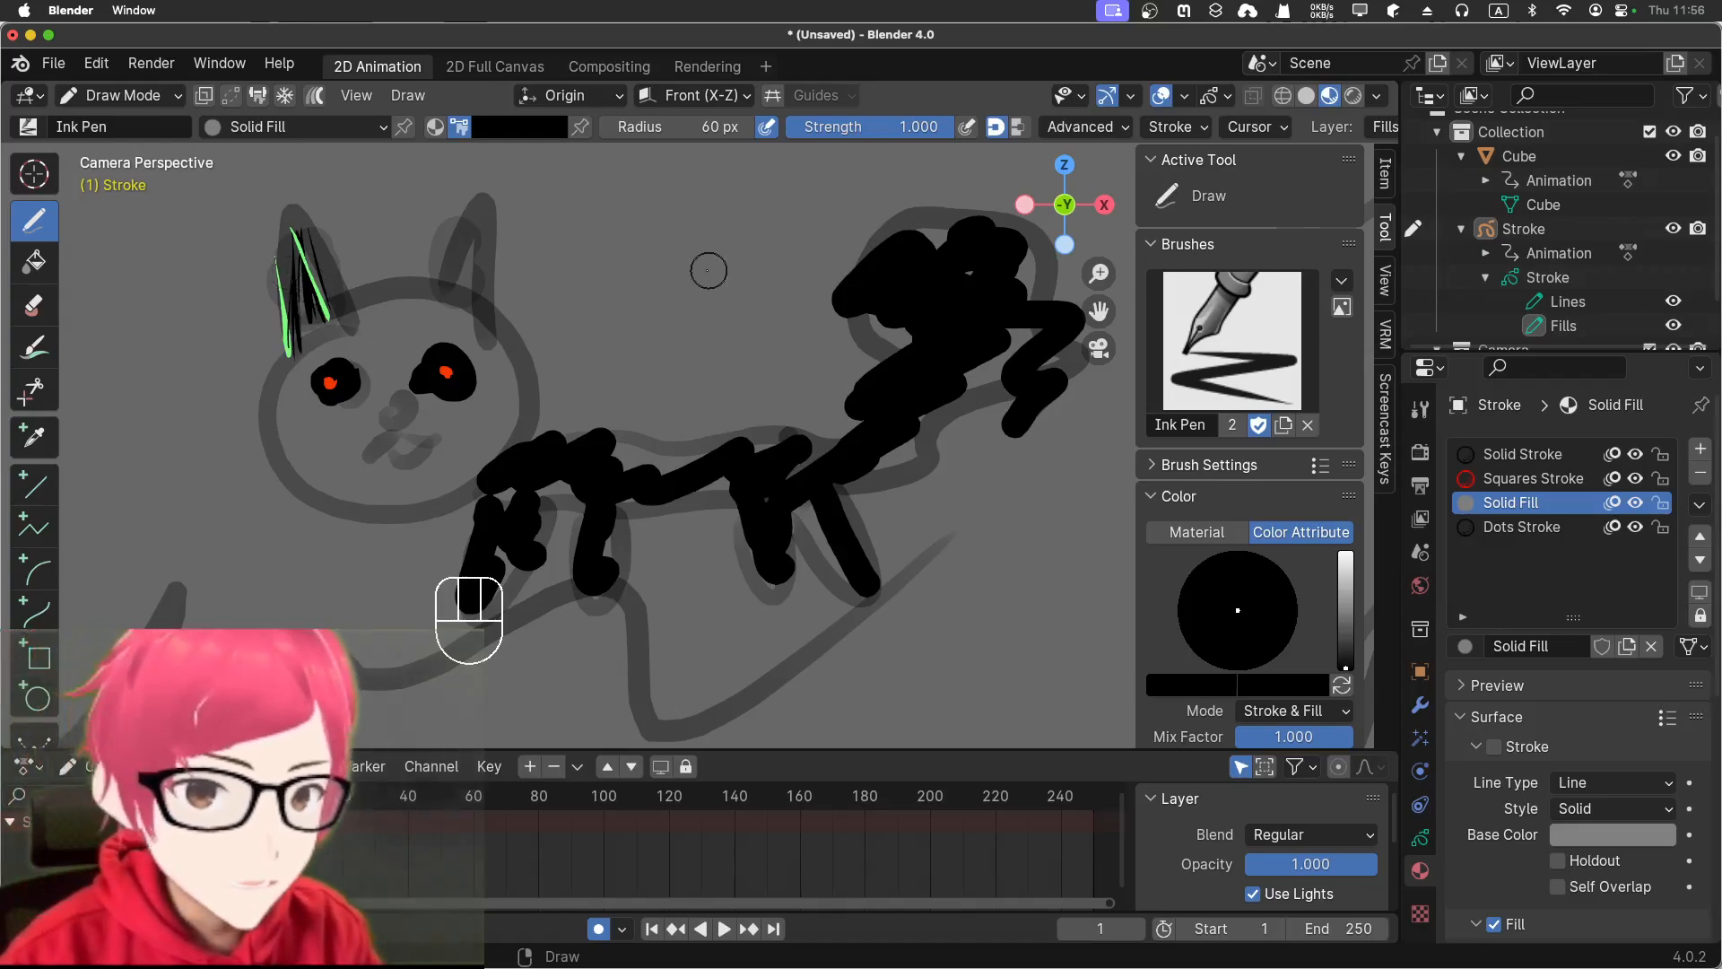
left_click(1243, 368)
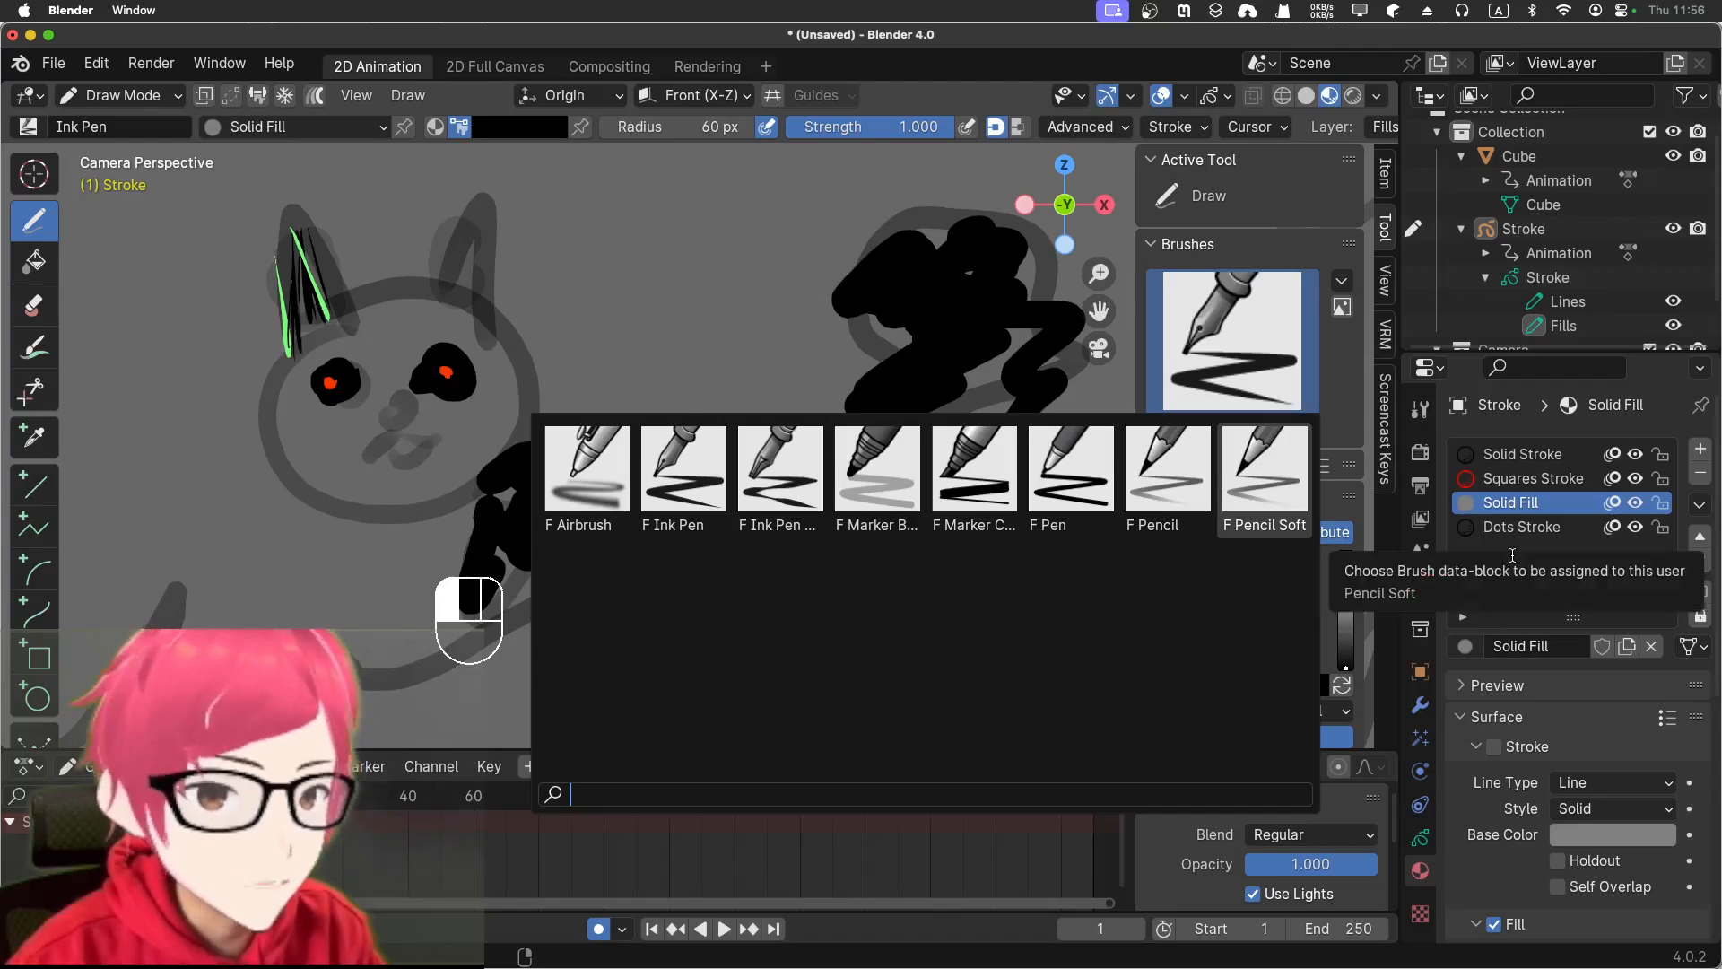
left_click(1545, 456)
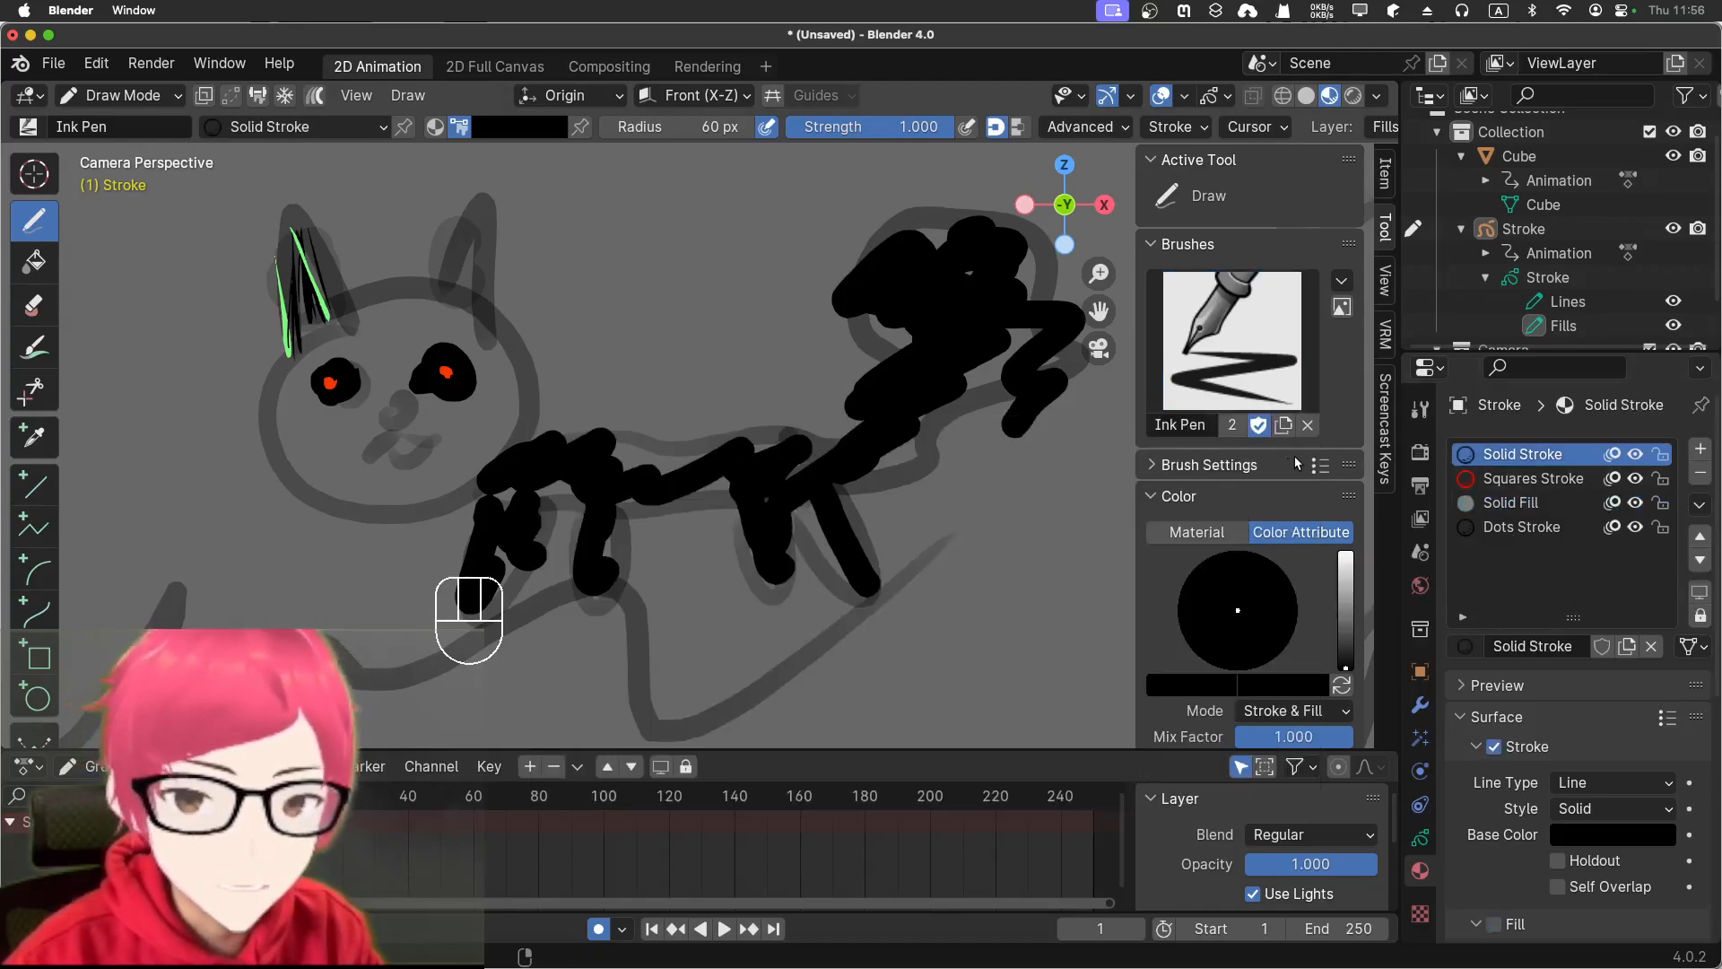
- Undo the recent strokes in the cat's left ear and both eyes, back to the plain face sketch
key("super+z")
key("super+z")
key("super+z")
key("super+z")
key("super+z")
key("super+z")
key("super+z")
key("super+z")
key("super+z")
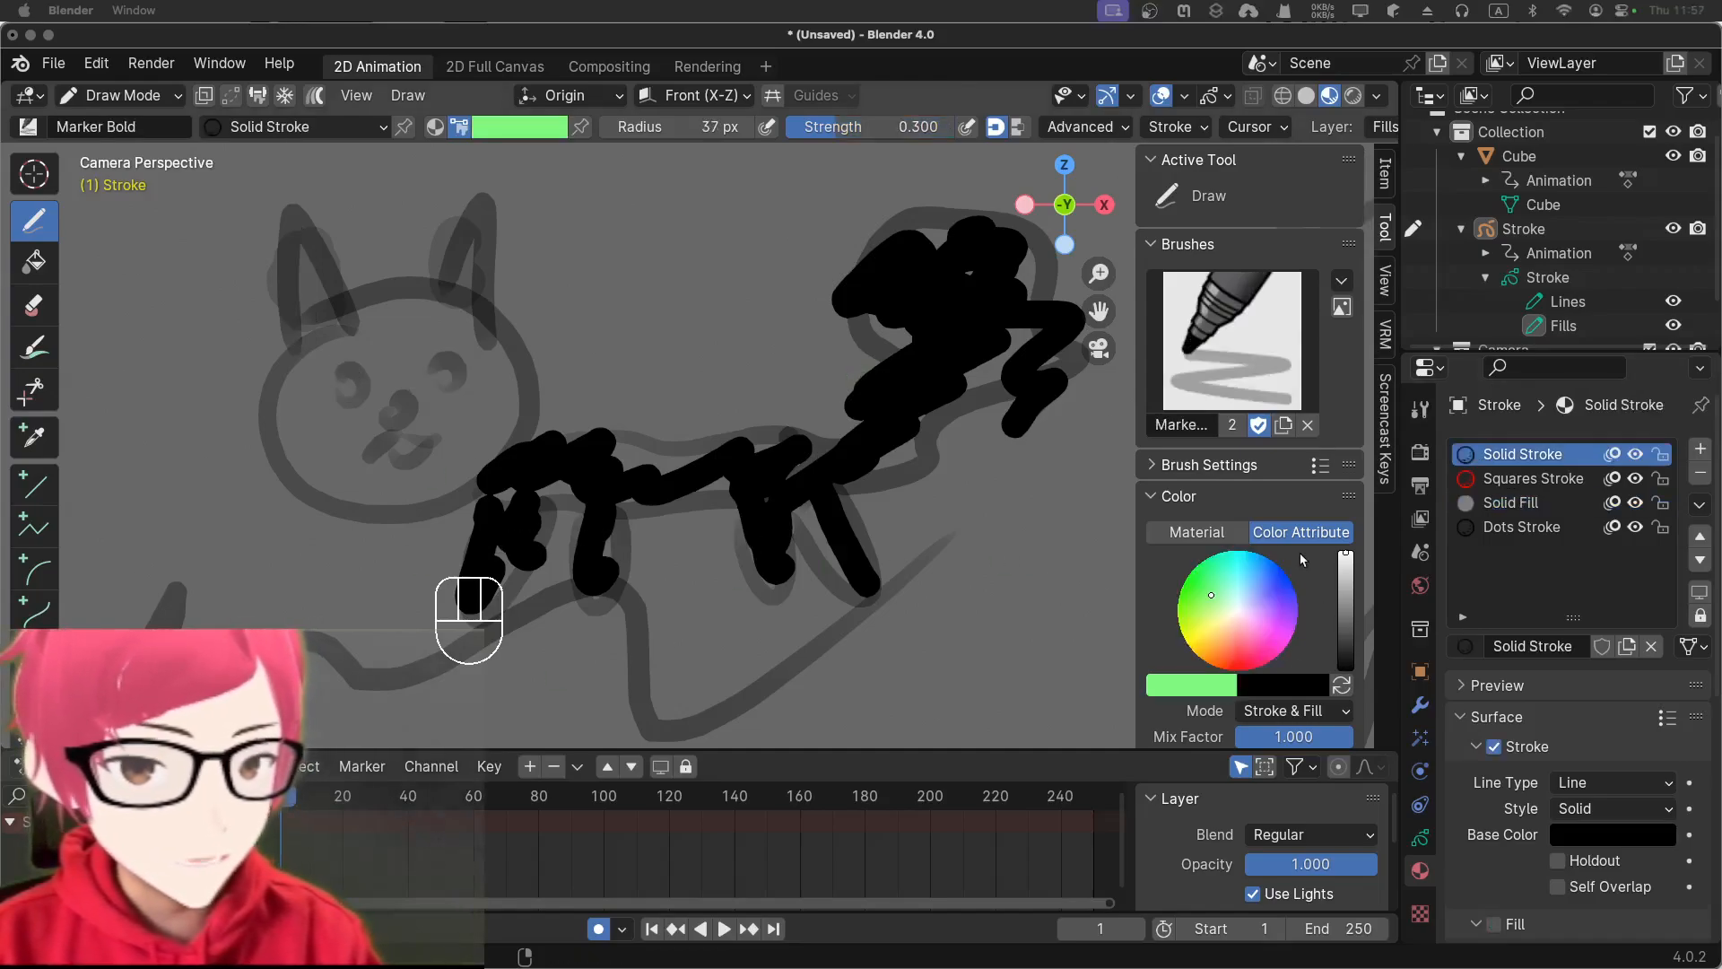
- Darken the Marker Bold color to black, draw a stroke in the cat's left ear, and switch to the Pen brush
left_click_drag(1345, 608, 1340, 679)
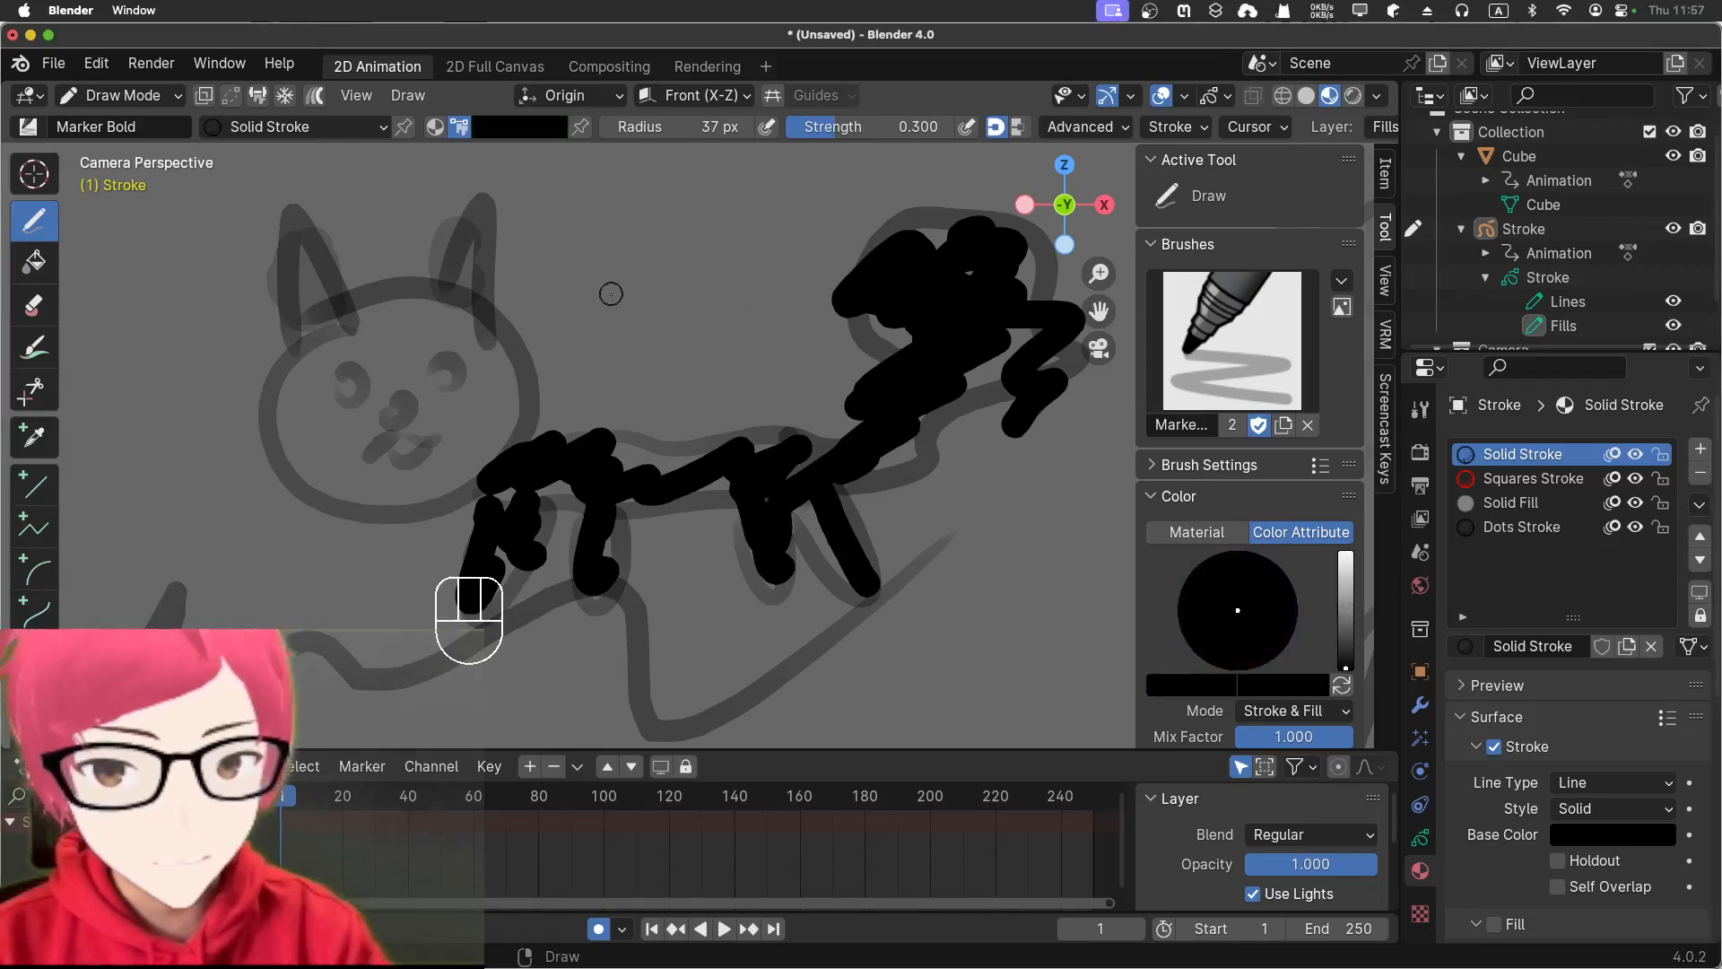
mouse_move(304, 228)
left_mouse_down()
mouse_move(294, 313)
mouse_move(334, 323)
mouse_move(305, 267)
mouse_move(300, 345)
left_mouse_up()
left_click(1026, 482)
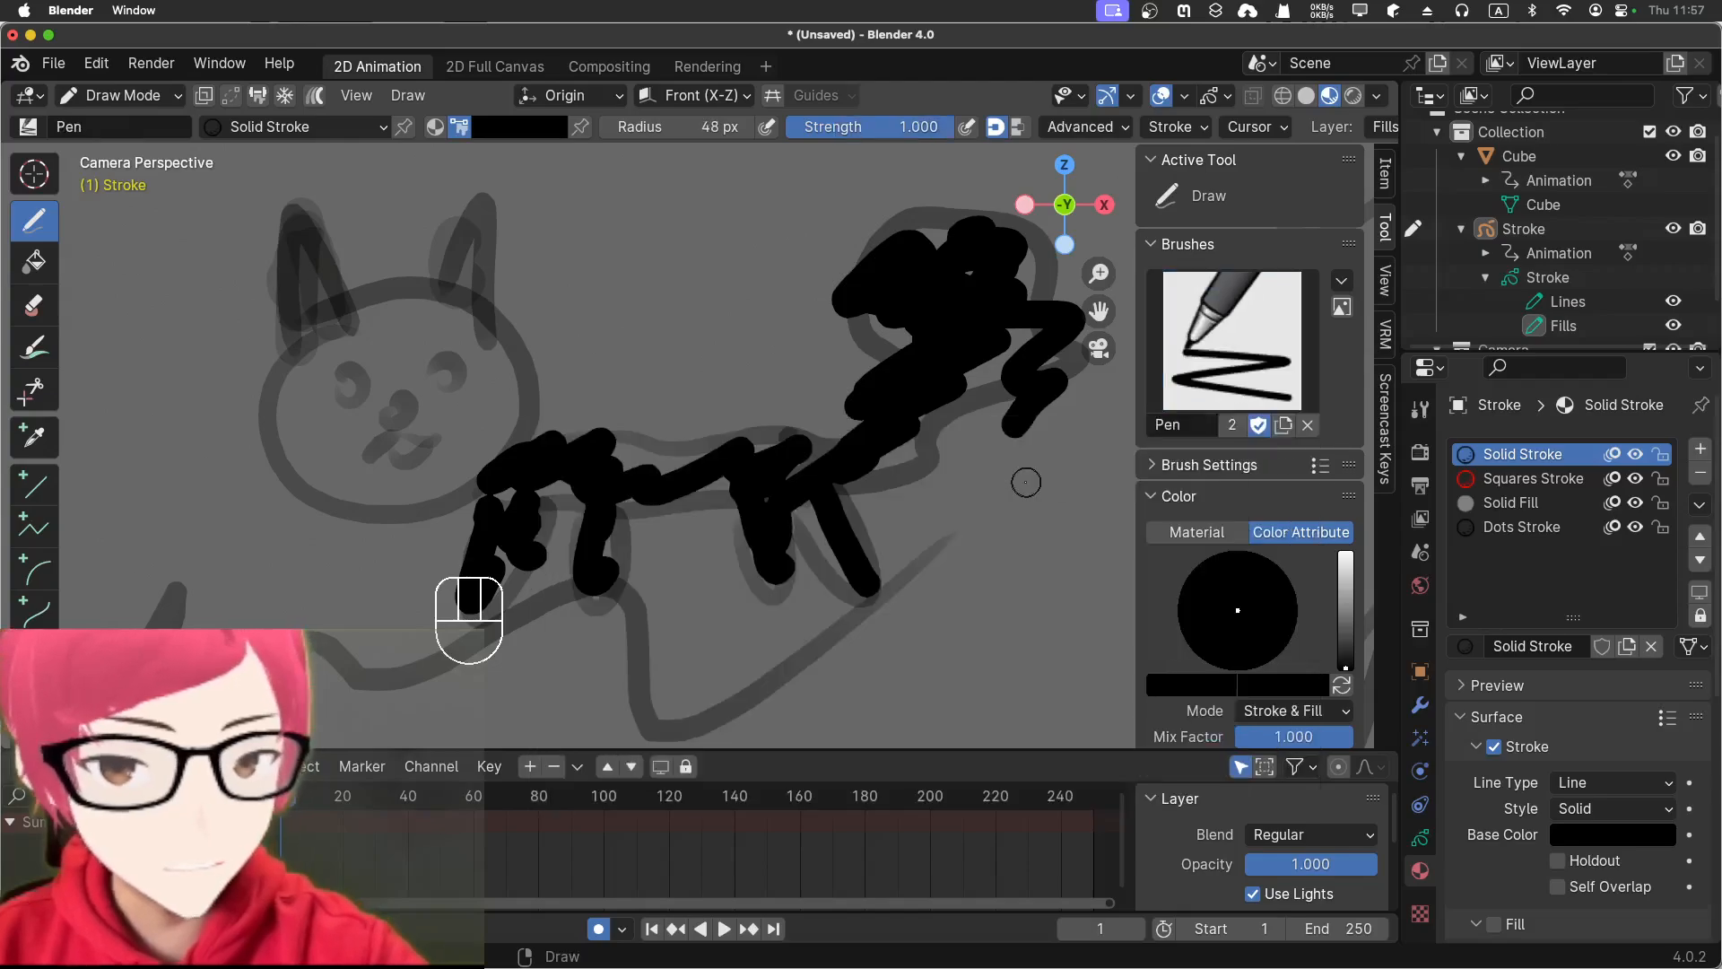
- Fill the cat's ears and head with black 48 px Pen strokes
mouse_move(296, 220)
left_mouse_down()
mouse_move(300, 363)
mouse_move(332, 278)
left_mouse_up()
mouse_move(444, 233)
left_mouse_down()
mouse_move(467, 197)
mouse_move(486, 288)
left_mouse_up()
mouse_move(359, 341)
left_mouse_down()
mouse_move(455, 301)
mouse_move(385, 421)
mouse_move(341, 389)
mouse_move(379, 473)
left_mouse_up()
mouse_move(475, 368)
left_mouse_down()
mouse_move(486, 419)
mouse_move(441, 467)
left_mouse_up()
mouse_move(482, 207)
left_mouse_down()
mouse_move(468, 224)
mouse_move(463, 192)
left_mouse_up()
left_click_drag(309, 361, 377, 467)
- Reduce the Pen radius to 18 px and draw three black whiskers on each side of the cat's face
key("bracketleft")
key("bracketleft")
key("bracketleft")
key("bracketleft")
key("bracketleft")
key("bracketleft")
key("bracketleft")
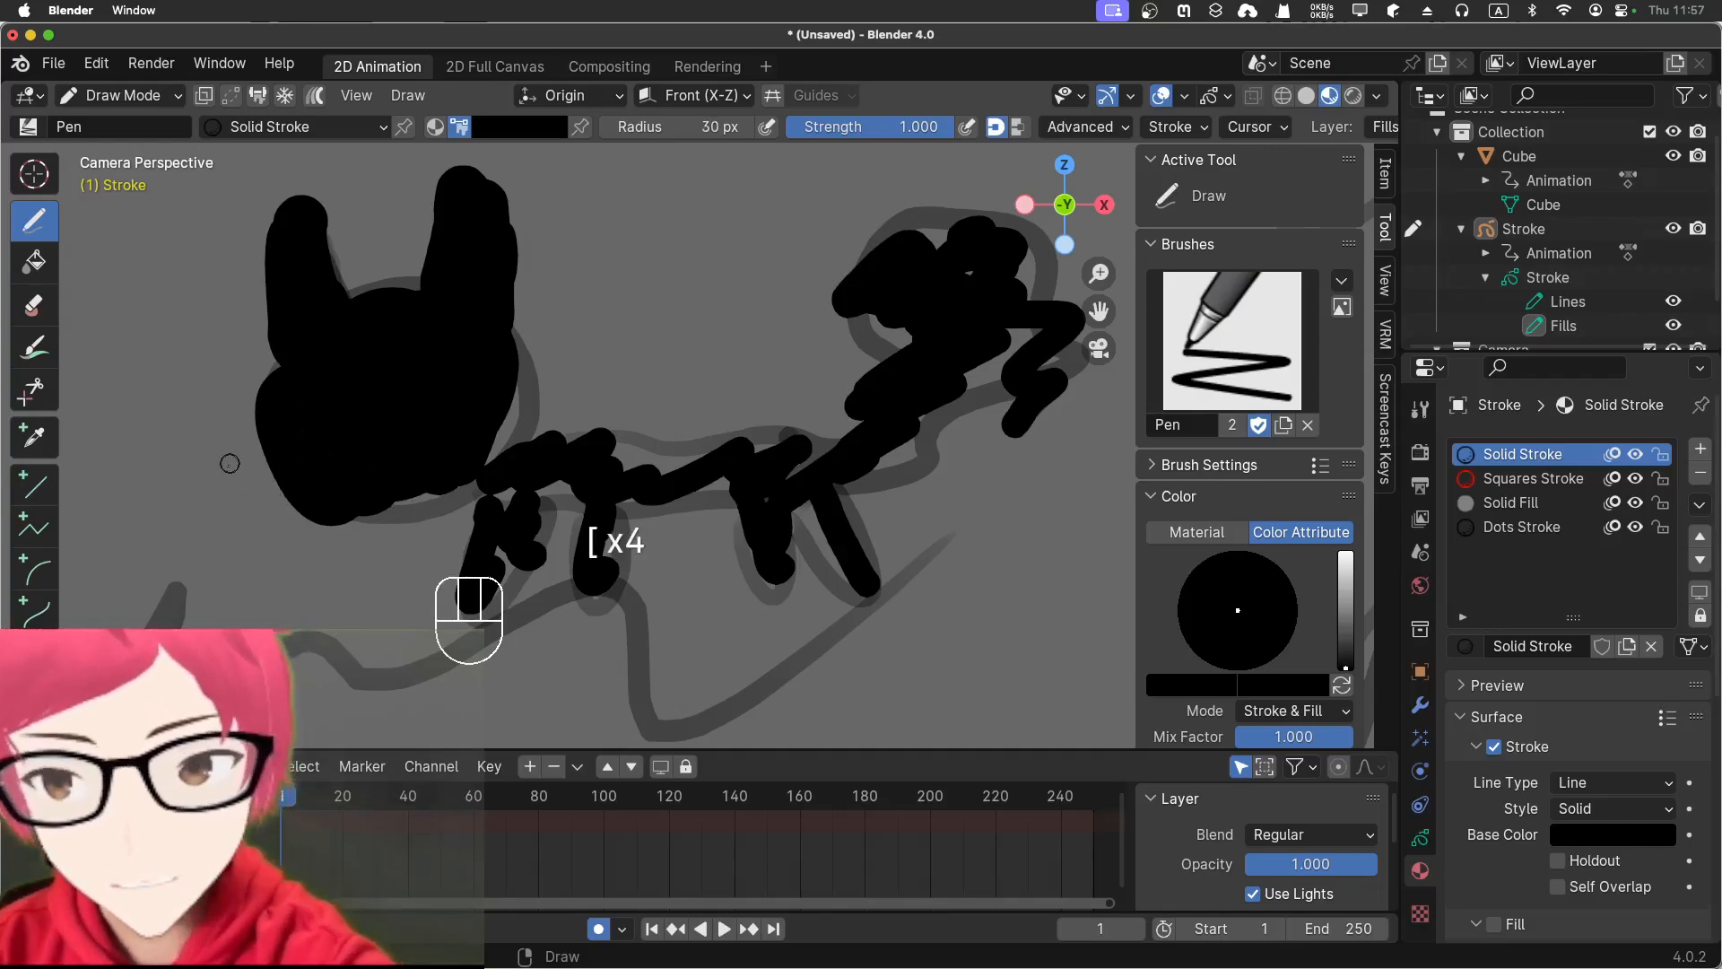
left_click_drag(202, 465, 275, 457)
left_click_drag(211, 535, 288, 487)
left_click_drag(249, 566, 308, 513)
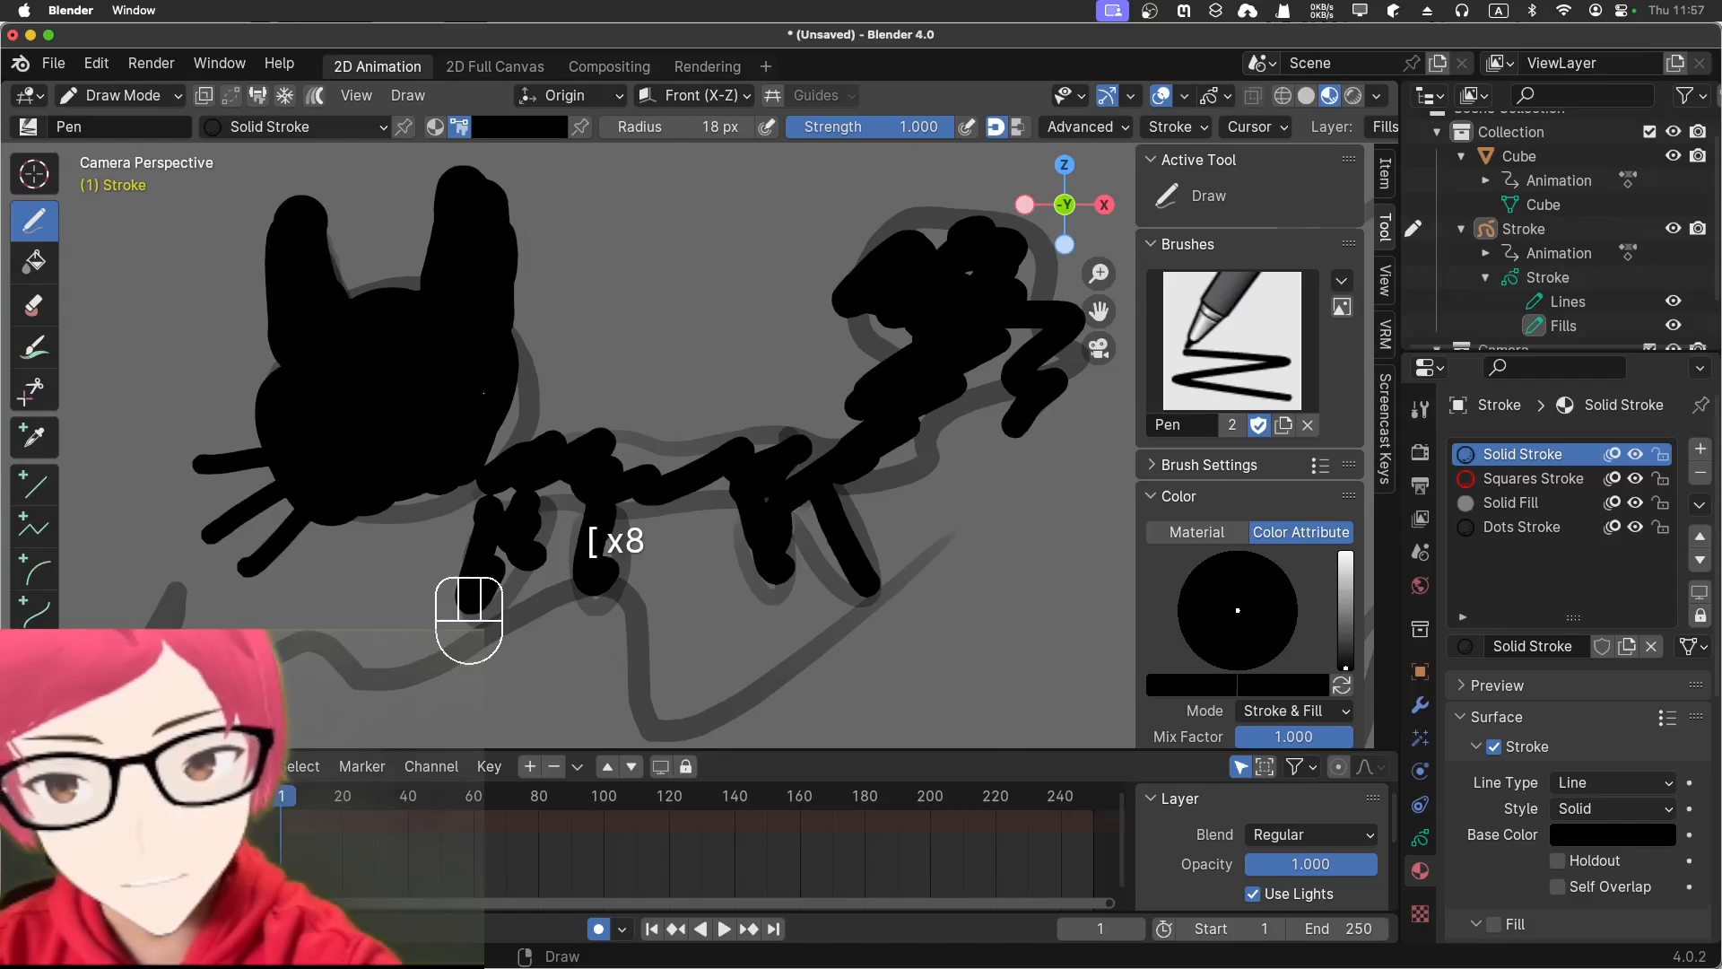
left_click_drag(503, 390, 611, 363)
left_click_drag(499, 431, 595, 400)
left_click_drag(489, 460, 614, 419)
- Fill in the cat's neck, legs, back and bushy tail with black Pen strokes
left_click_drag(424, 493, 571, 489)
left_click_drag(482, 599, 544, 561)
left_click_drag(607, 513, 607, 599)
left_click_drag(617, 463, 794, 425)
mouse_move(593, 433)
left_mouse_down()
mouse_move(850, 428)
mouse_move(701, 454)
mouse_move(773, 577)
mouse_move(841, 532)
mouse_move(843, 497)
left_mouse_up()
mouse_move(958, 395)
left_mouse_down()
mouse_move(929, 408)
mouse_move(990, 370)
mouse_move(872, 282)
mouse_move(897, 363)
mouse_move(977, 193)
mouse_move(1022, 346)
mouse_move(948, 264)
left_mouse_up()
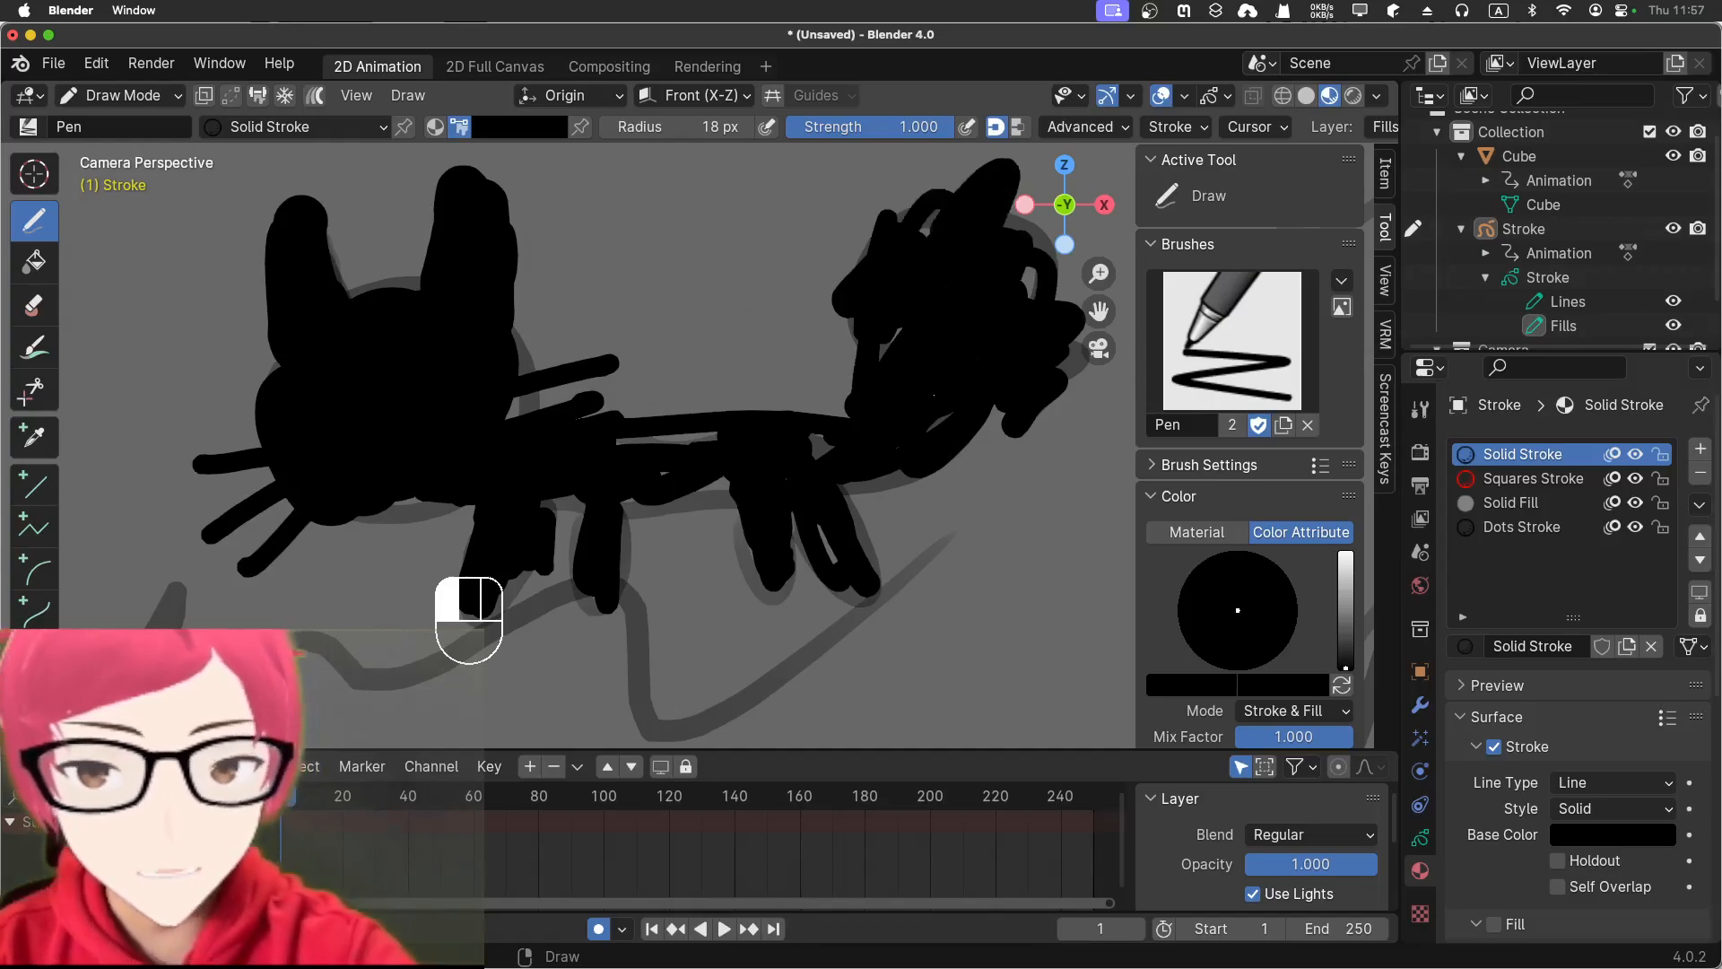
left_click_drag(619, 440, 847, 406)
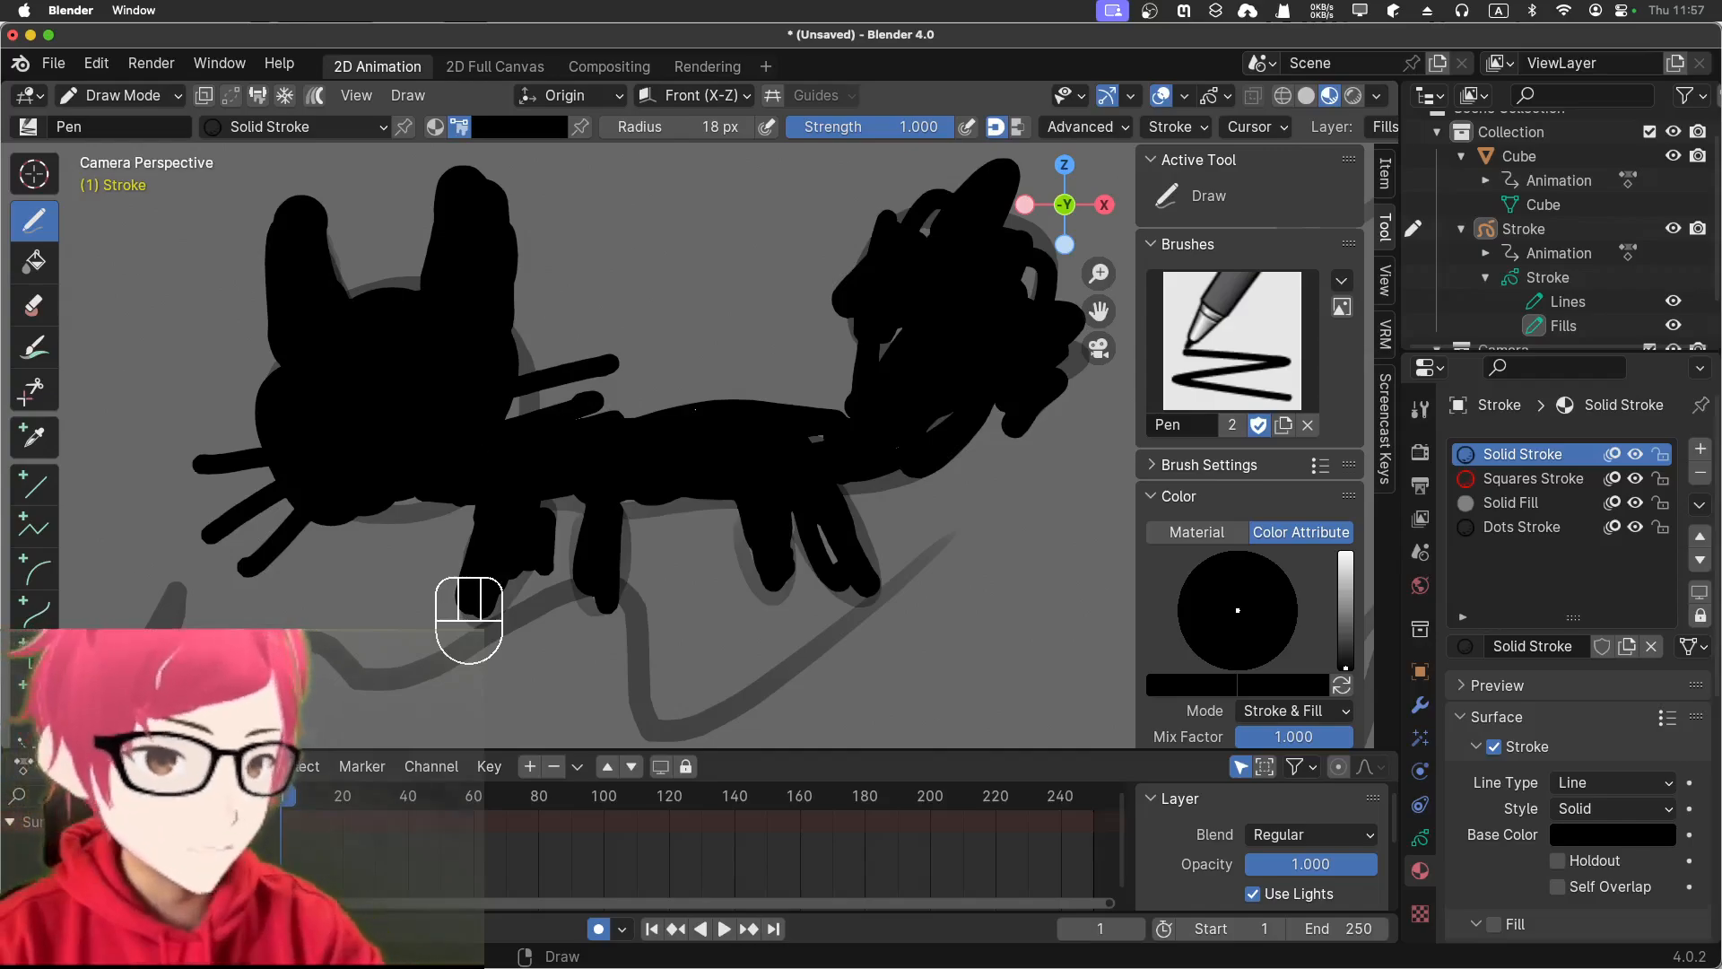
- Change the brush color to bright blue and place one dot for each of the cat's eyes
left_click(1343, 560)
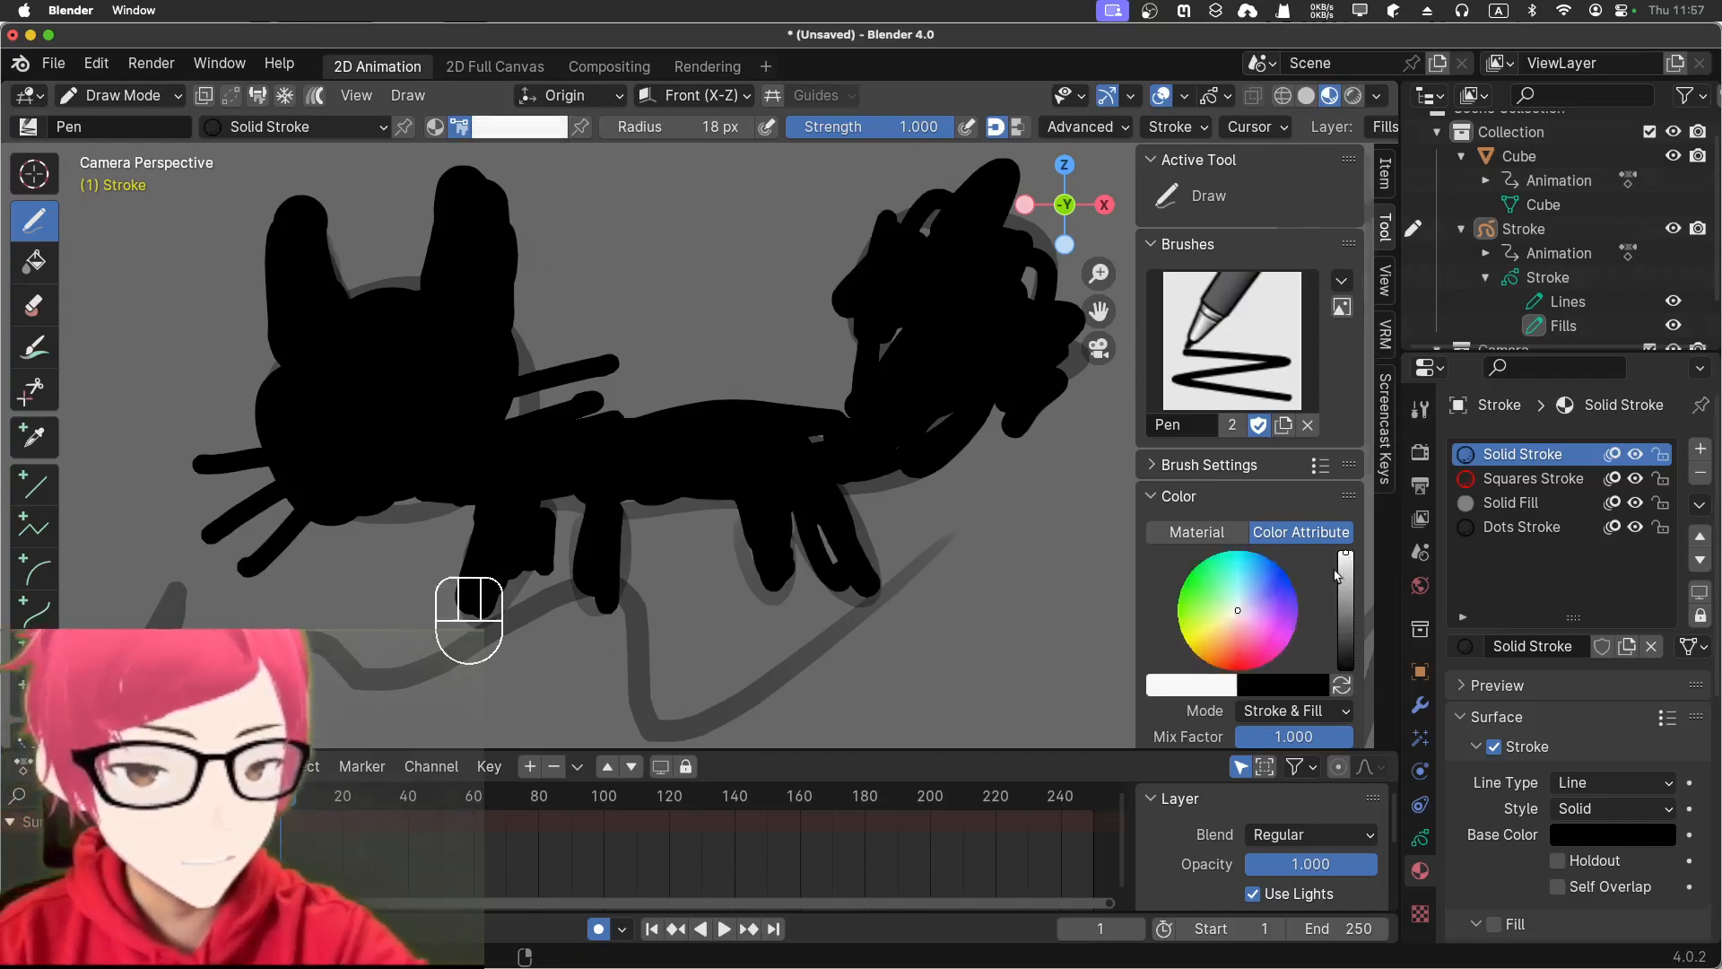
left_click(1242, 652)
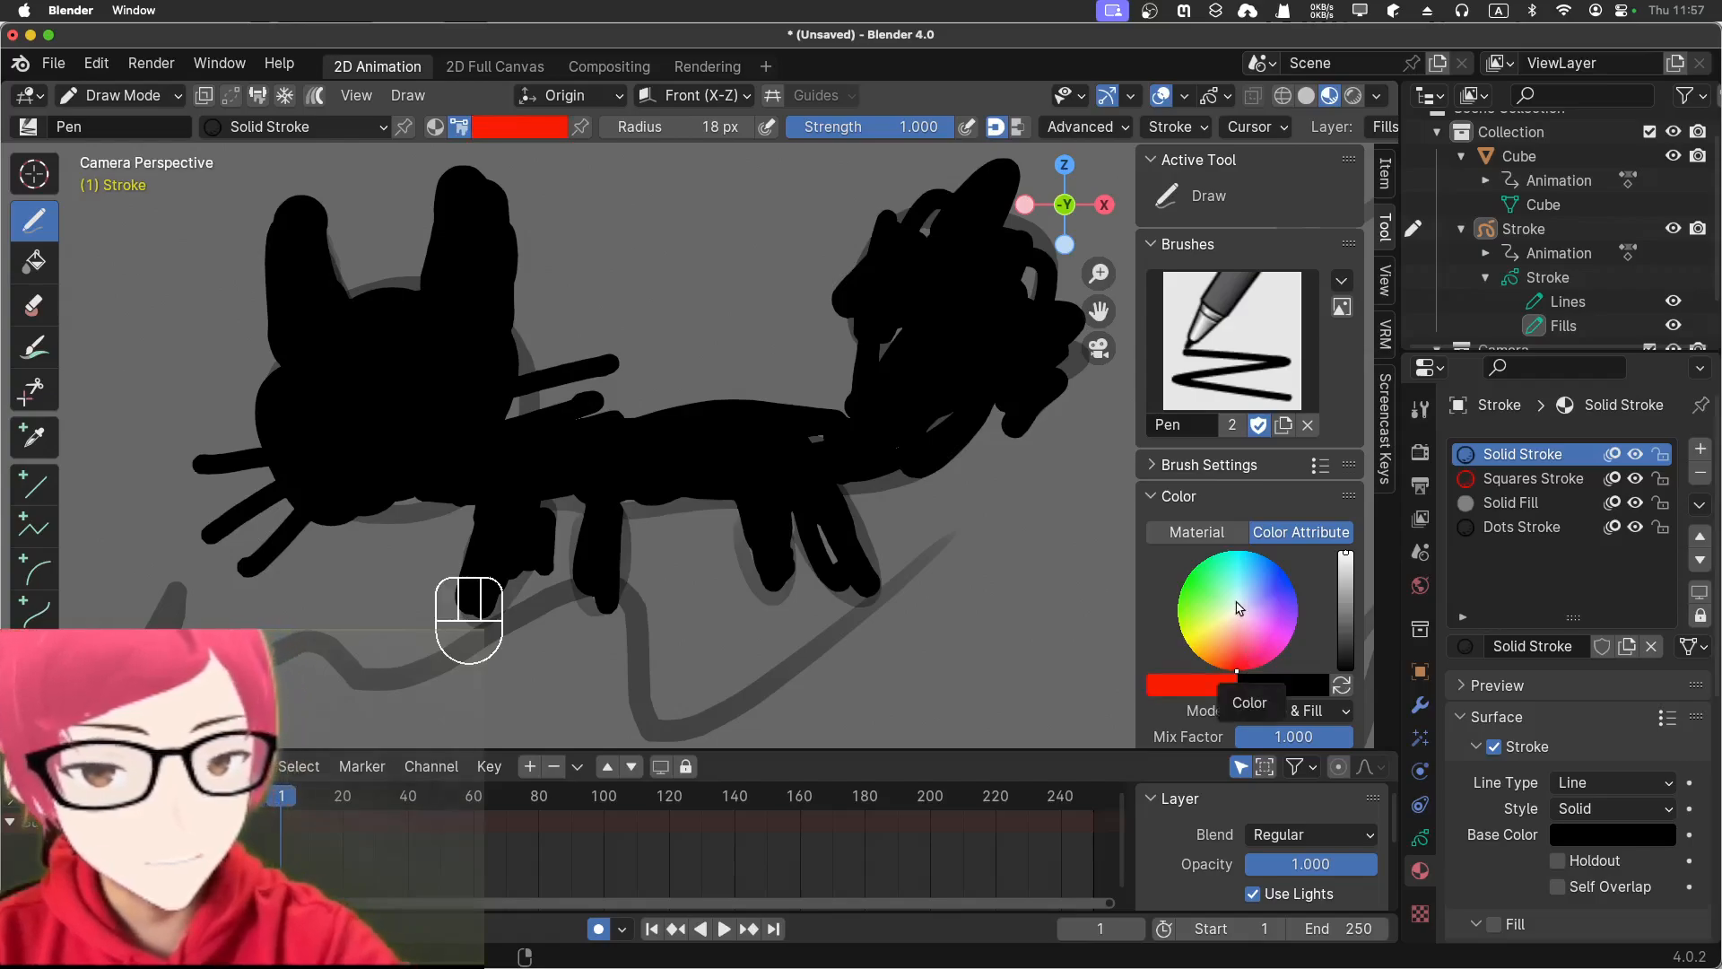
left_click(1281, 568)
left_click_drag(1281, 568, 1263, 554)
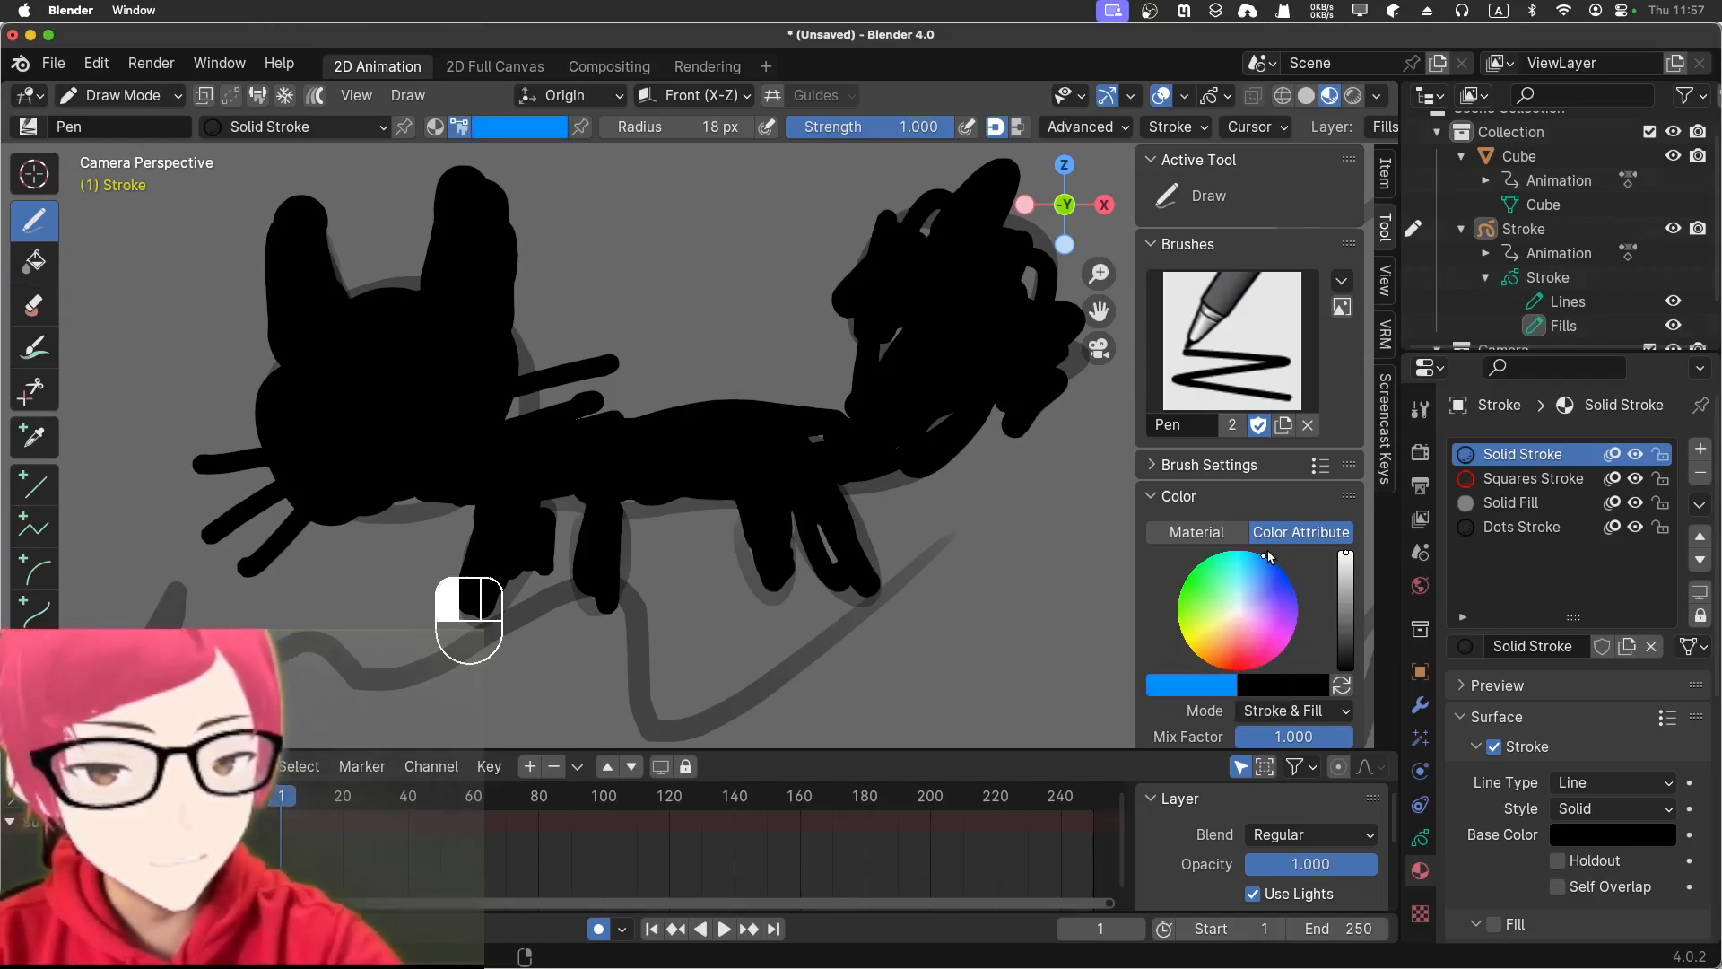
left_click(343, 395)
left_click(419, 382)
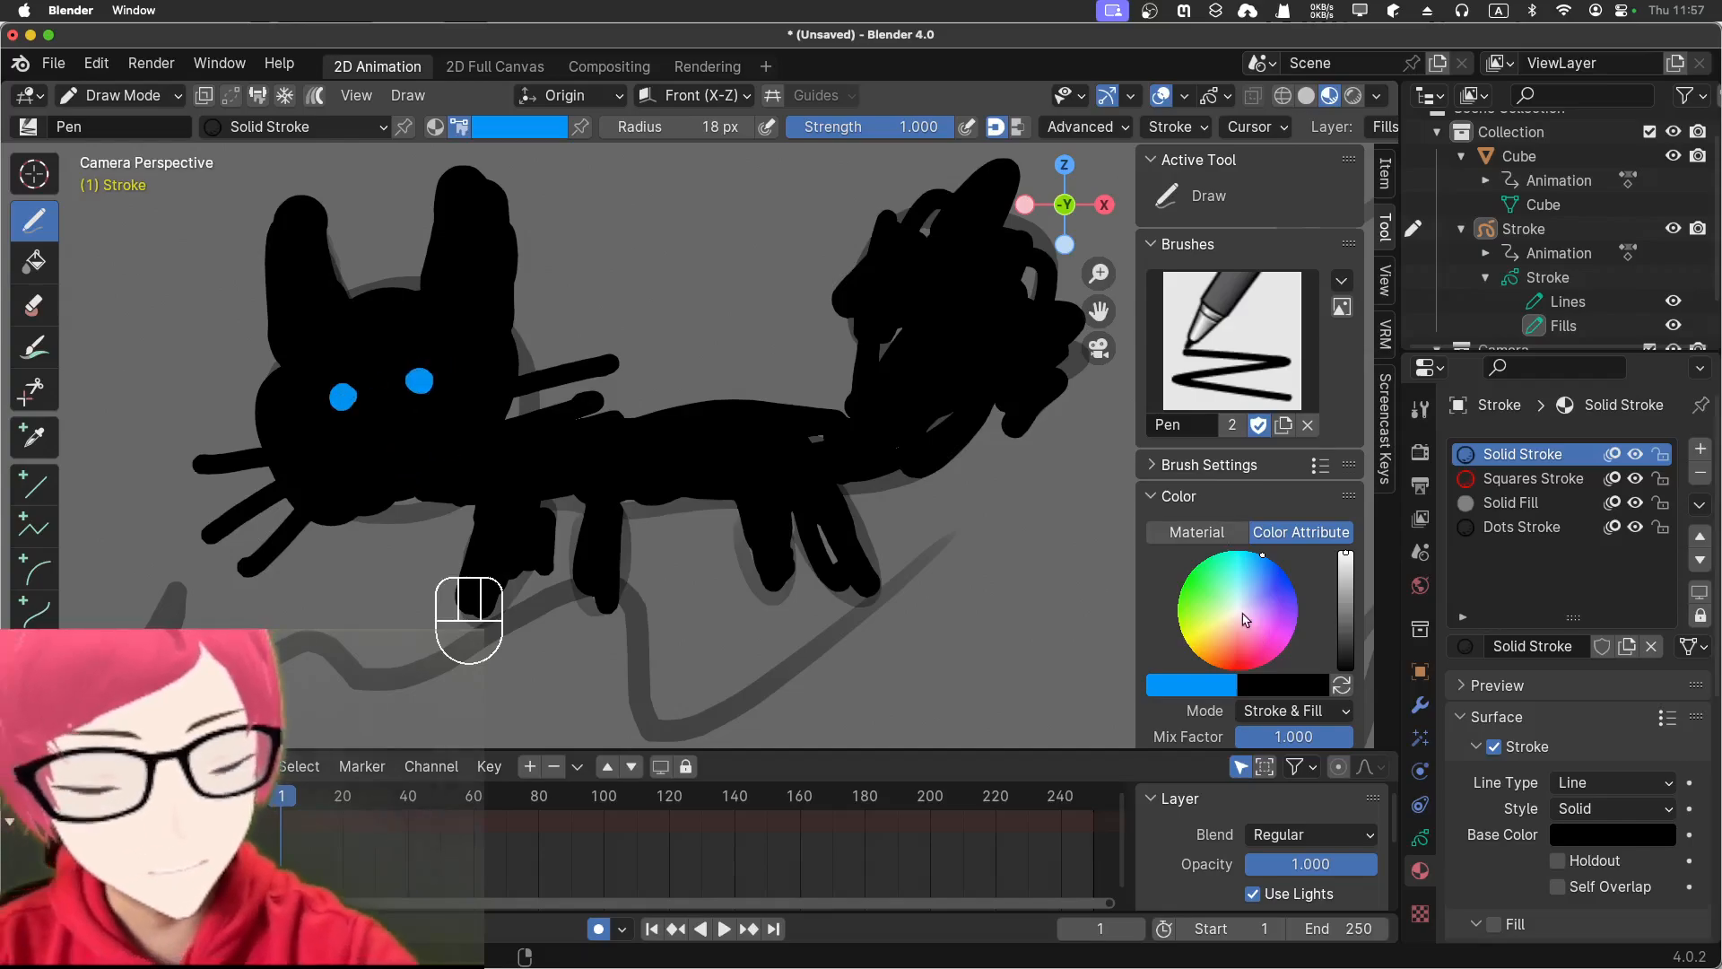
- Try a darker blue dot as the cat's nose and undo it
scroll(1289, 634, "down", 6)
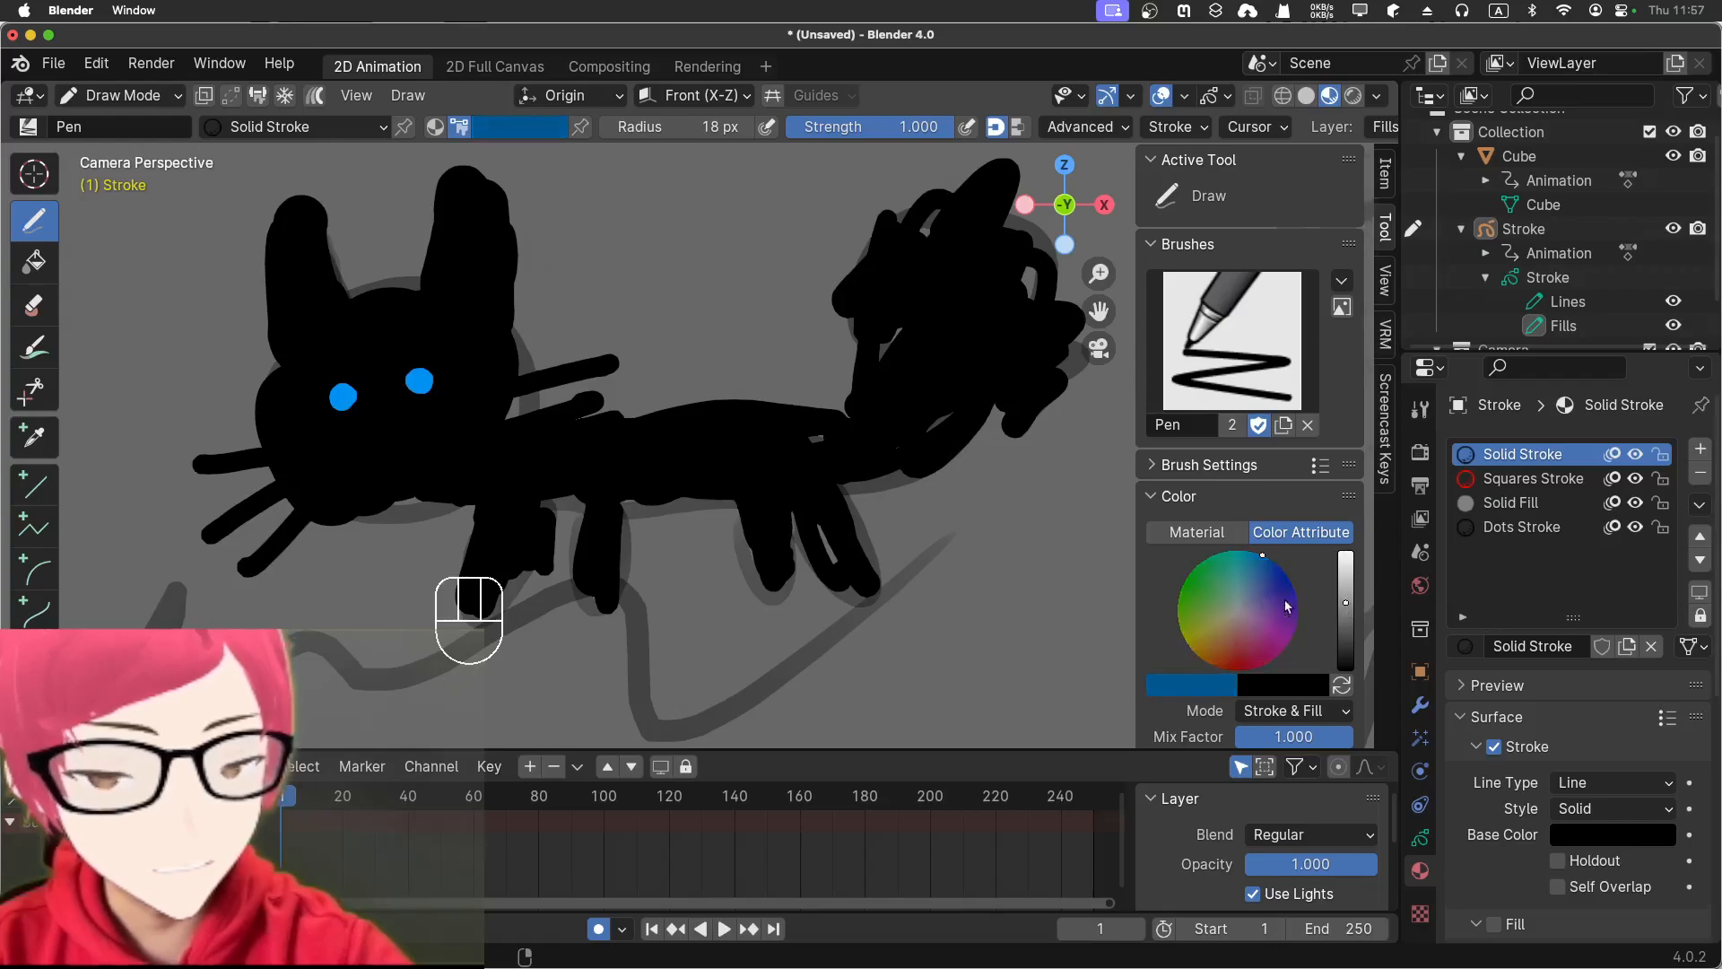
left_click(392, 439)
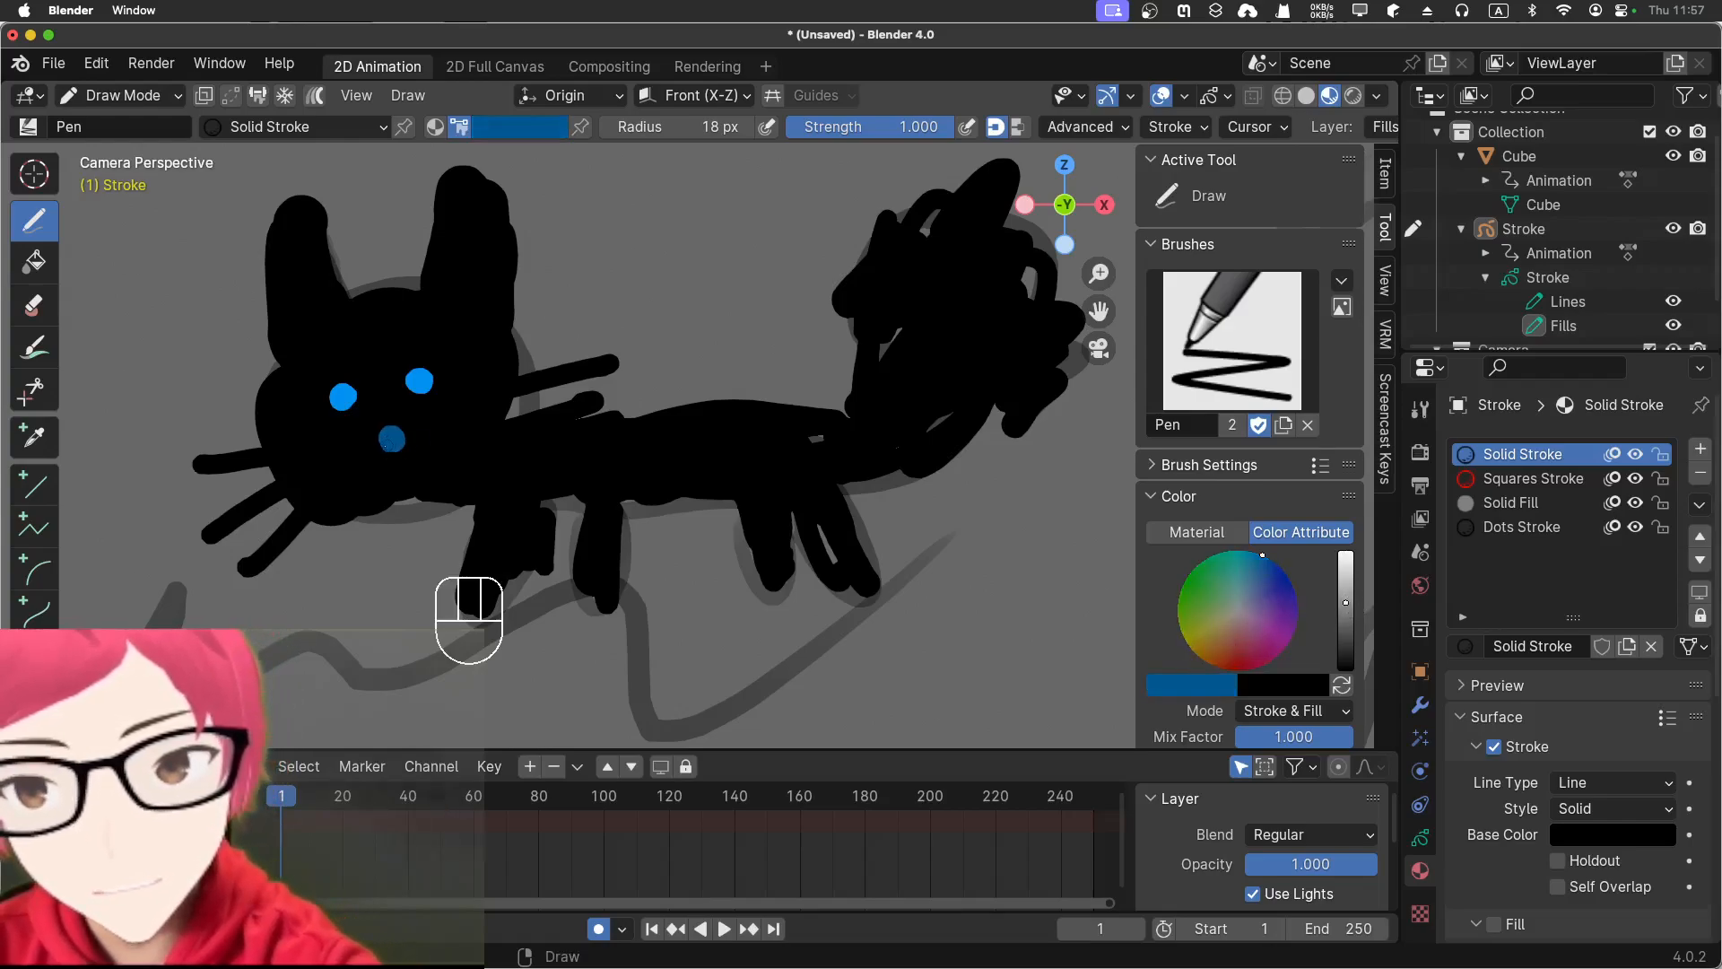
key("super+z")
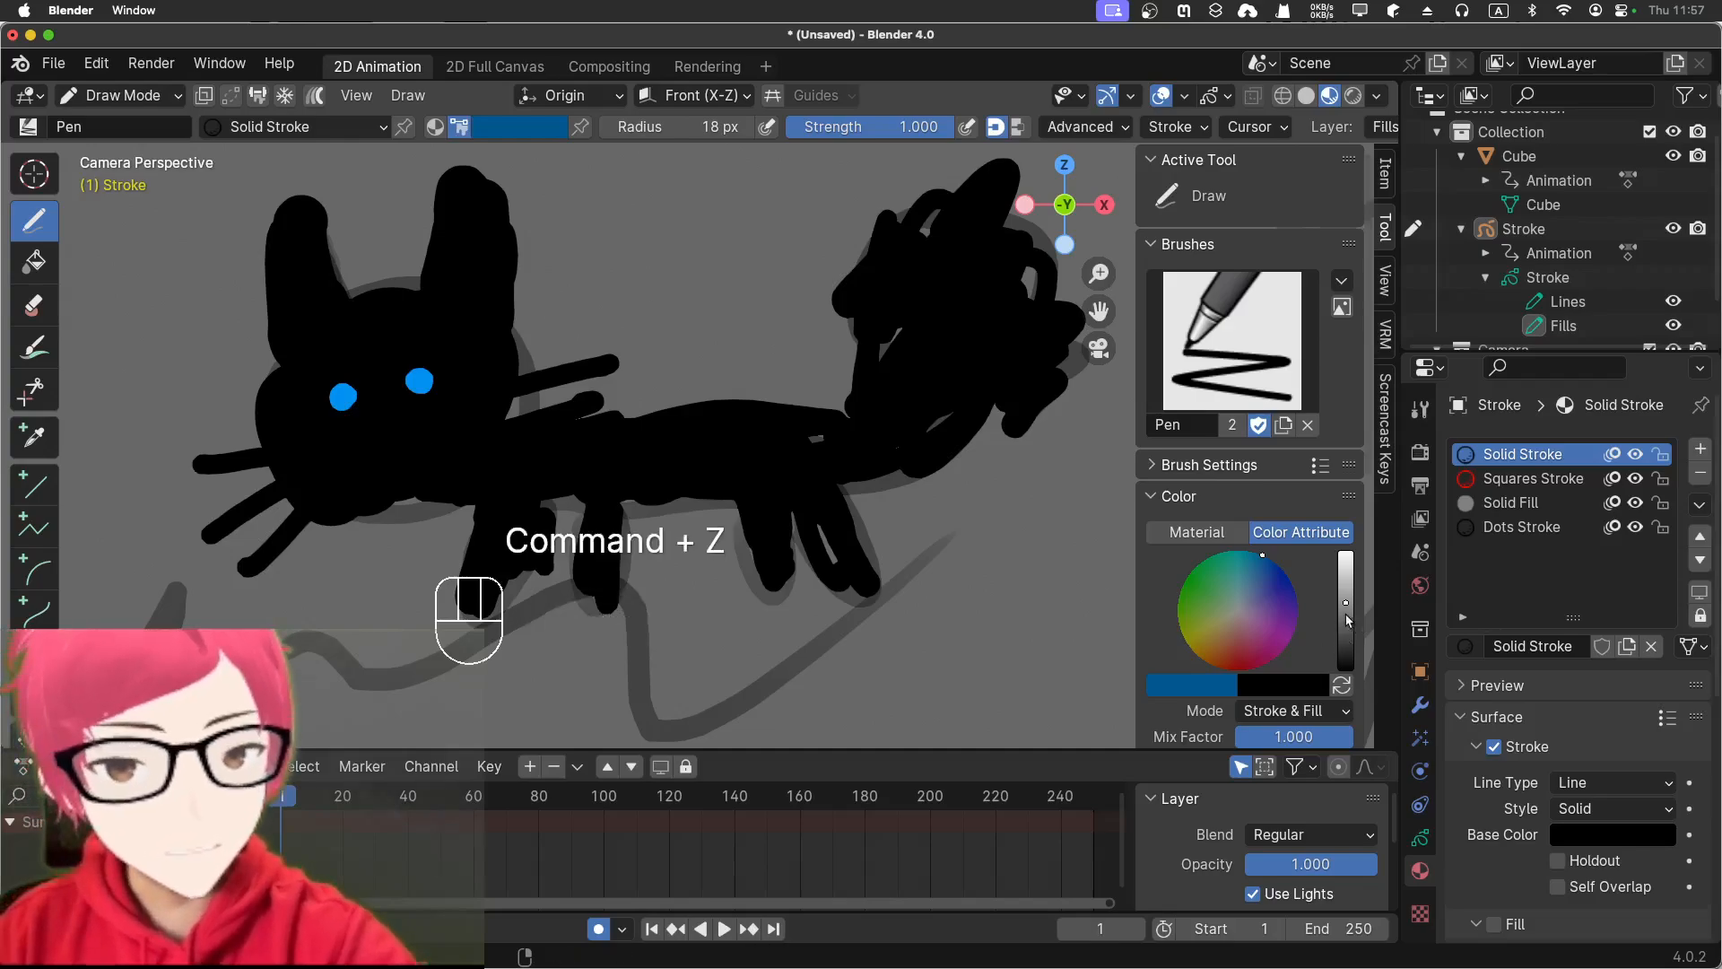
- Set the brush color to a neutral grey and draw the cat's nose and muzzle
scroll(1245, 613, "down", 5)
mouse_move(1345, 619)
left_mouse_down()
mouse_move(1347, 552)
mouse_move(1345, 602)
left_mouse_up()
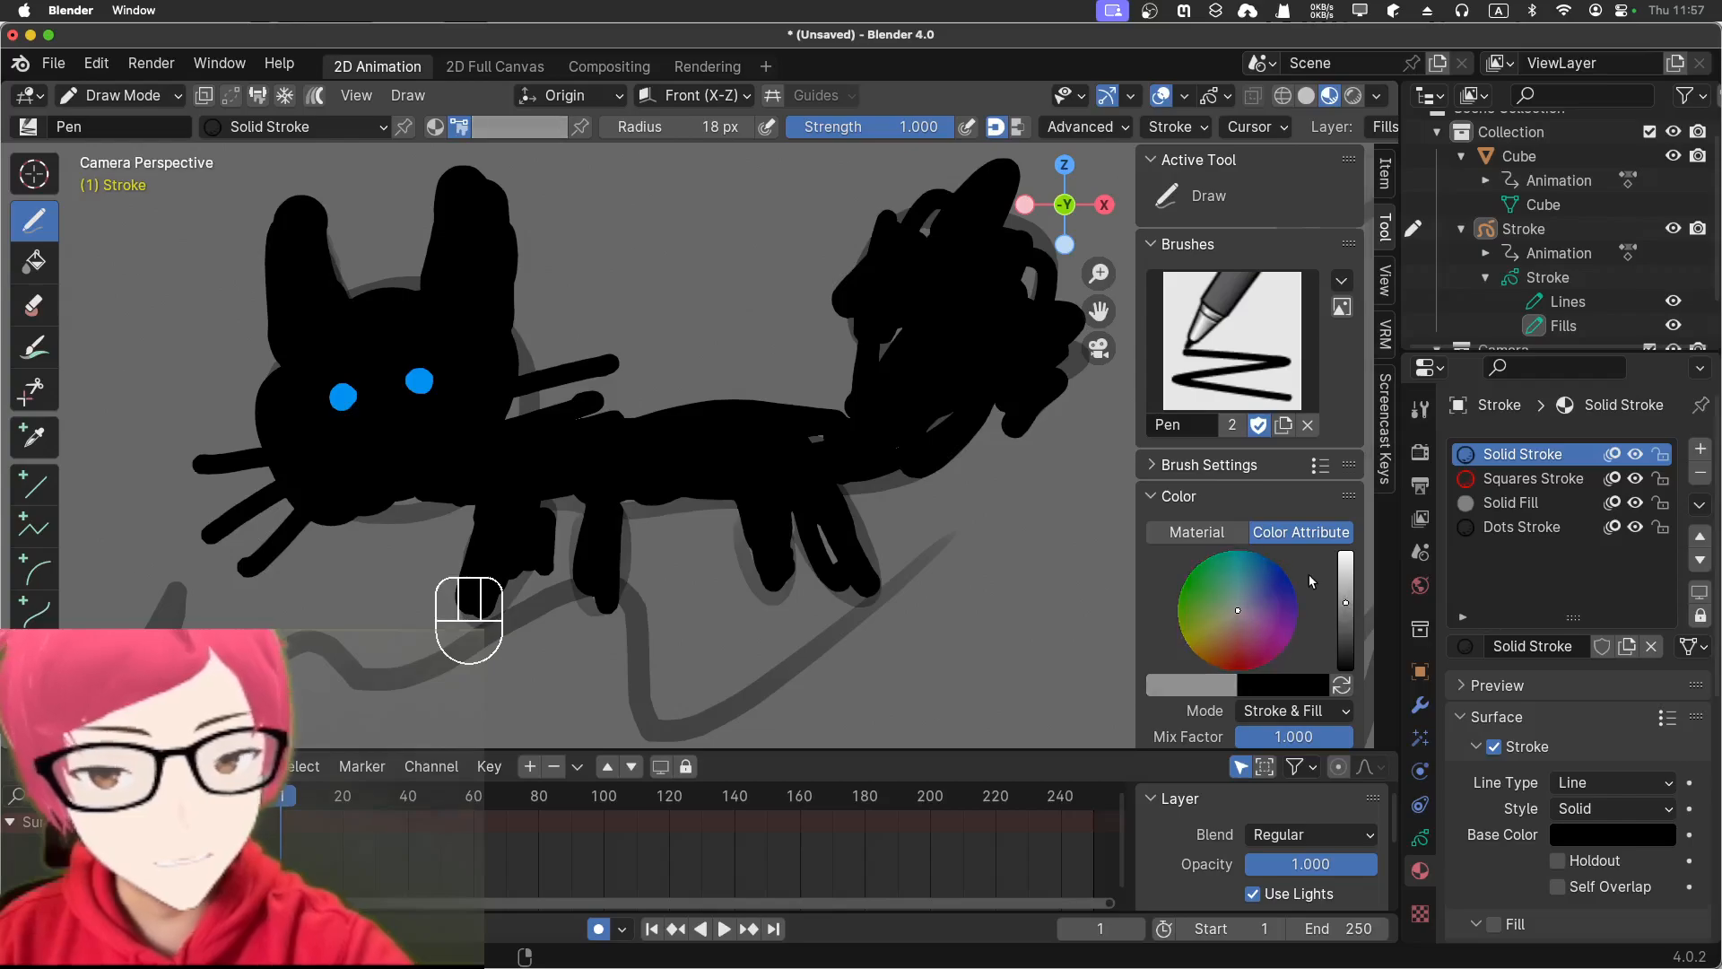
mouse_move(396, 438)
left_mouse_down()
mouse_move(381, 429)
mouse_move(358, 462)
mouse_move(386, 476)
mouse_move(420, 456)
left_mouse_up()
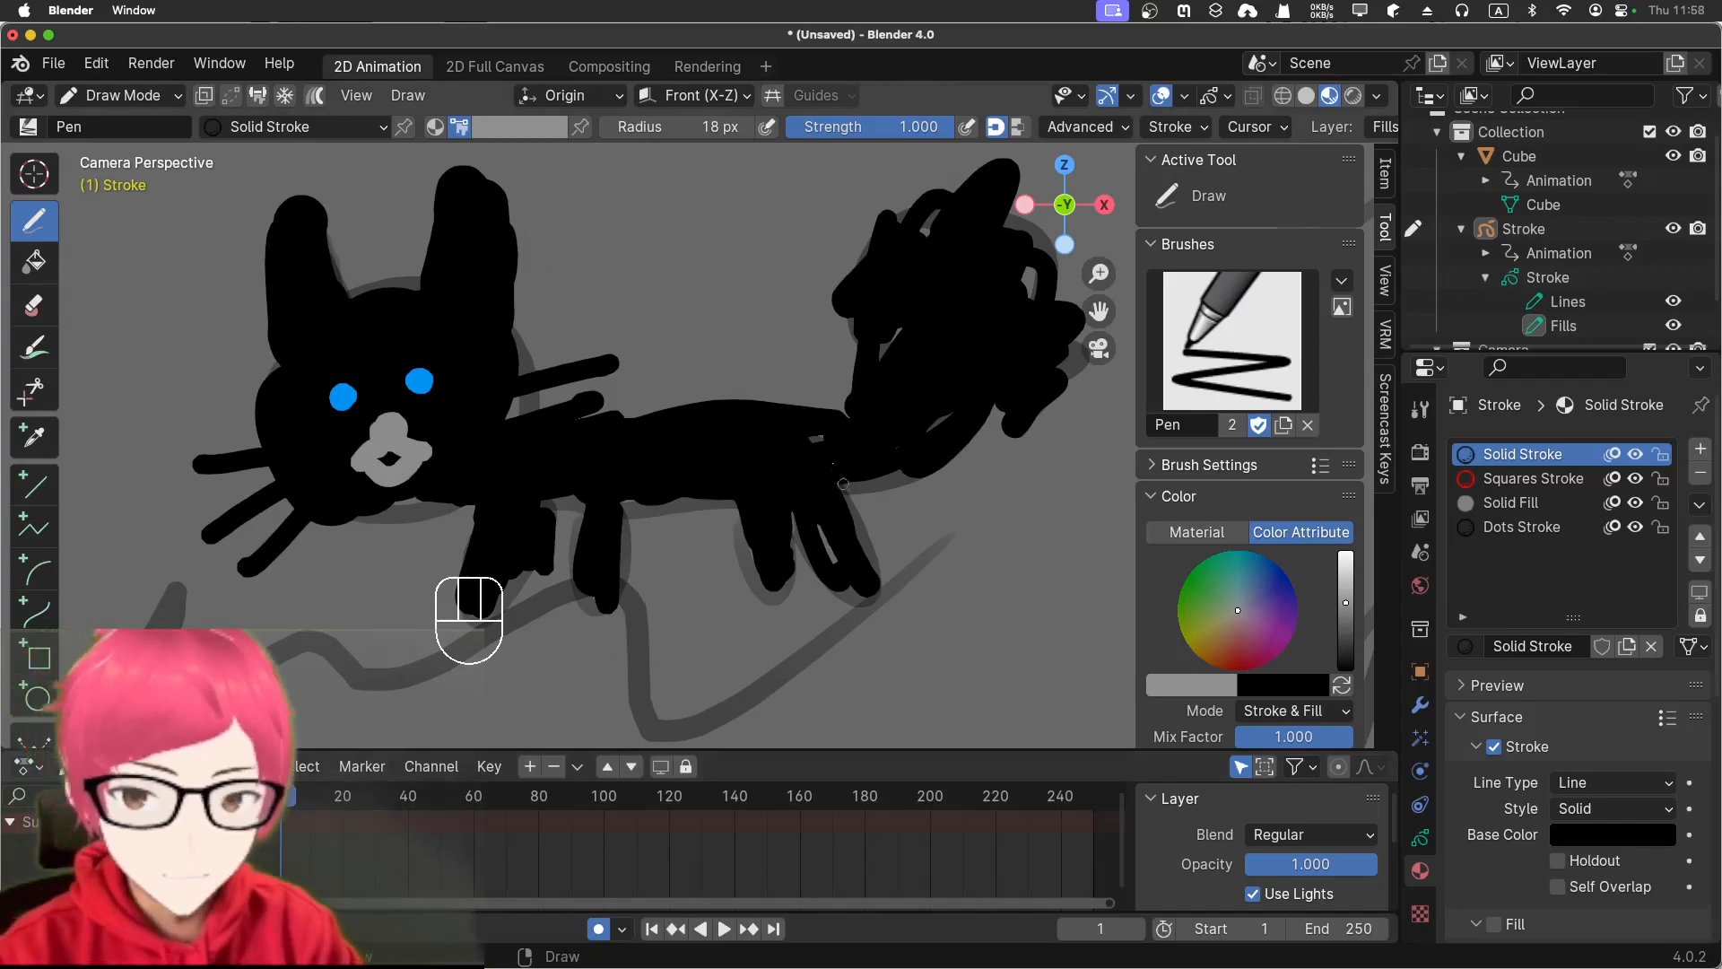
- Examine the whole drawing, the color palette, and the stroke object's layer, modifier and world properties
key("super+minus")
key("super+minus")
key("super+minus")
key("super+minus")
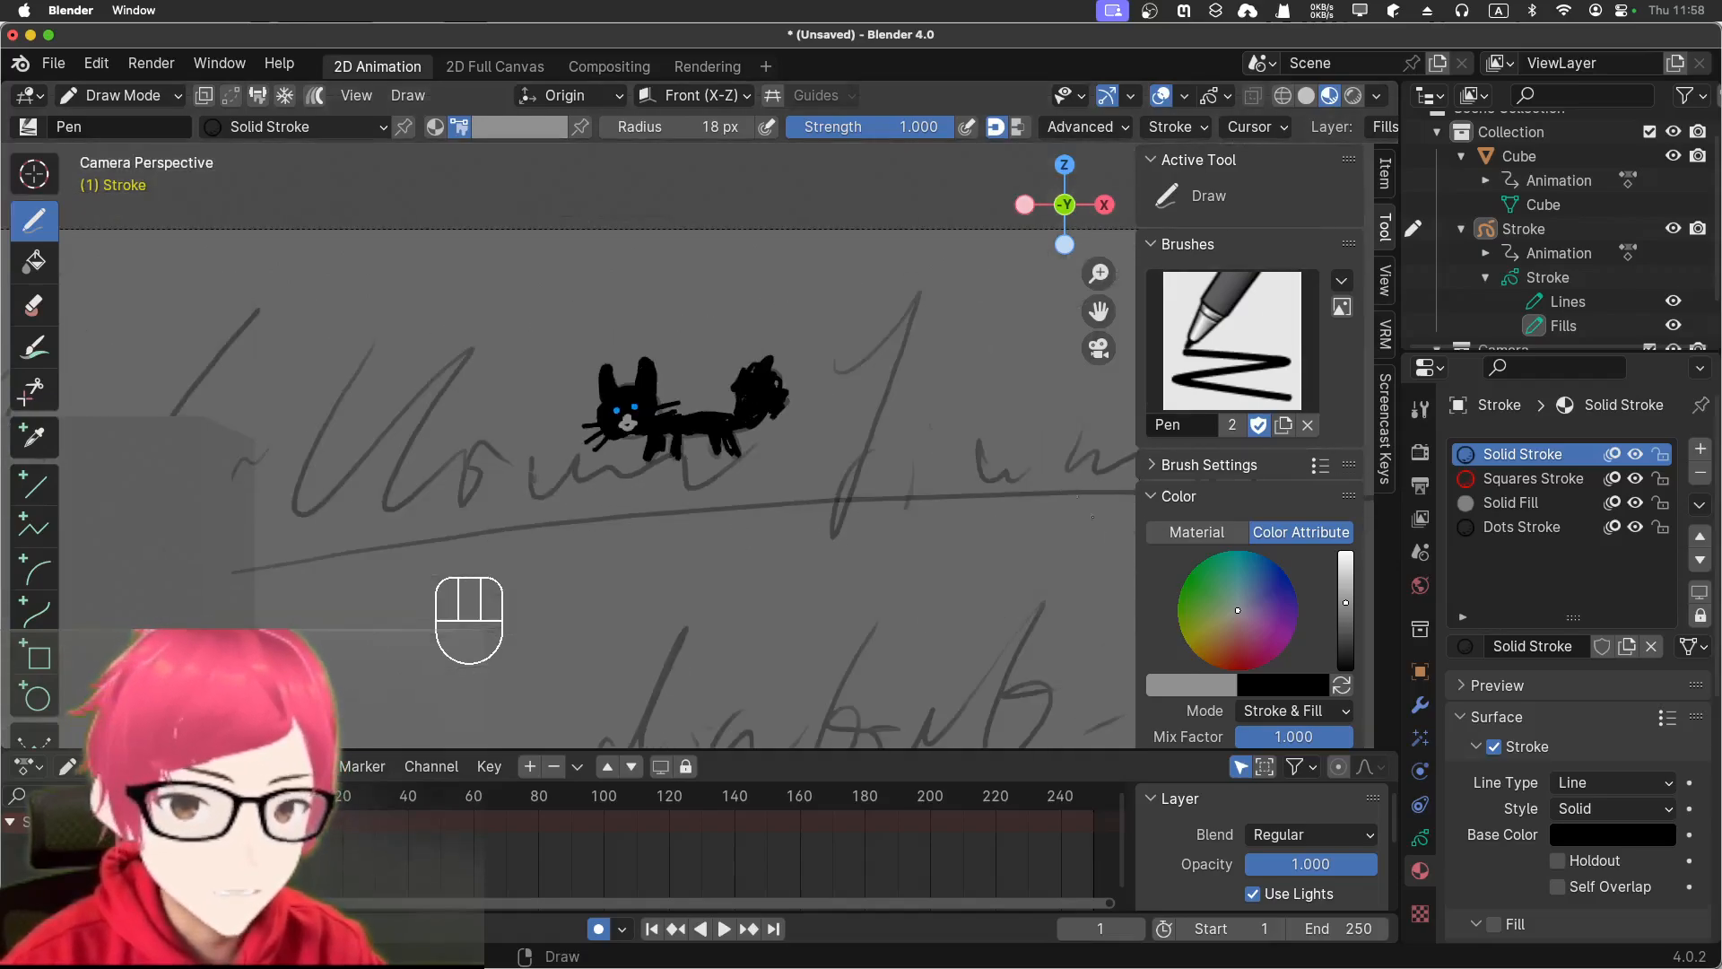
scroll(1293, 550, "down", 5)
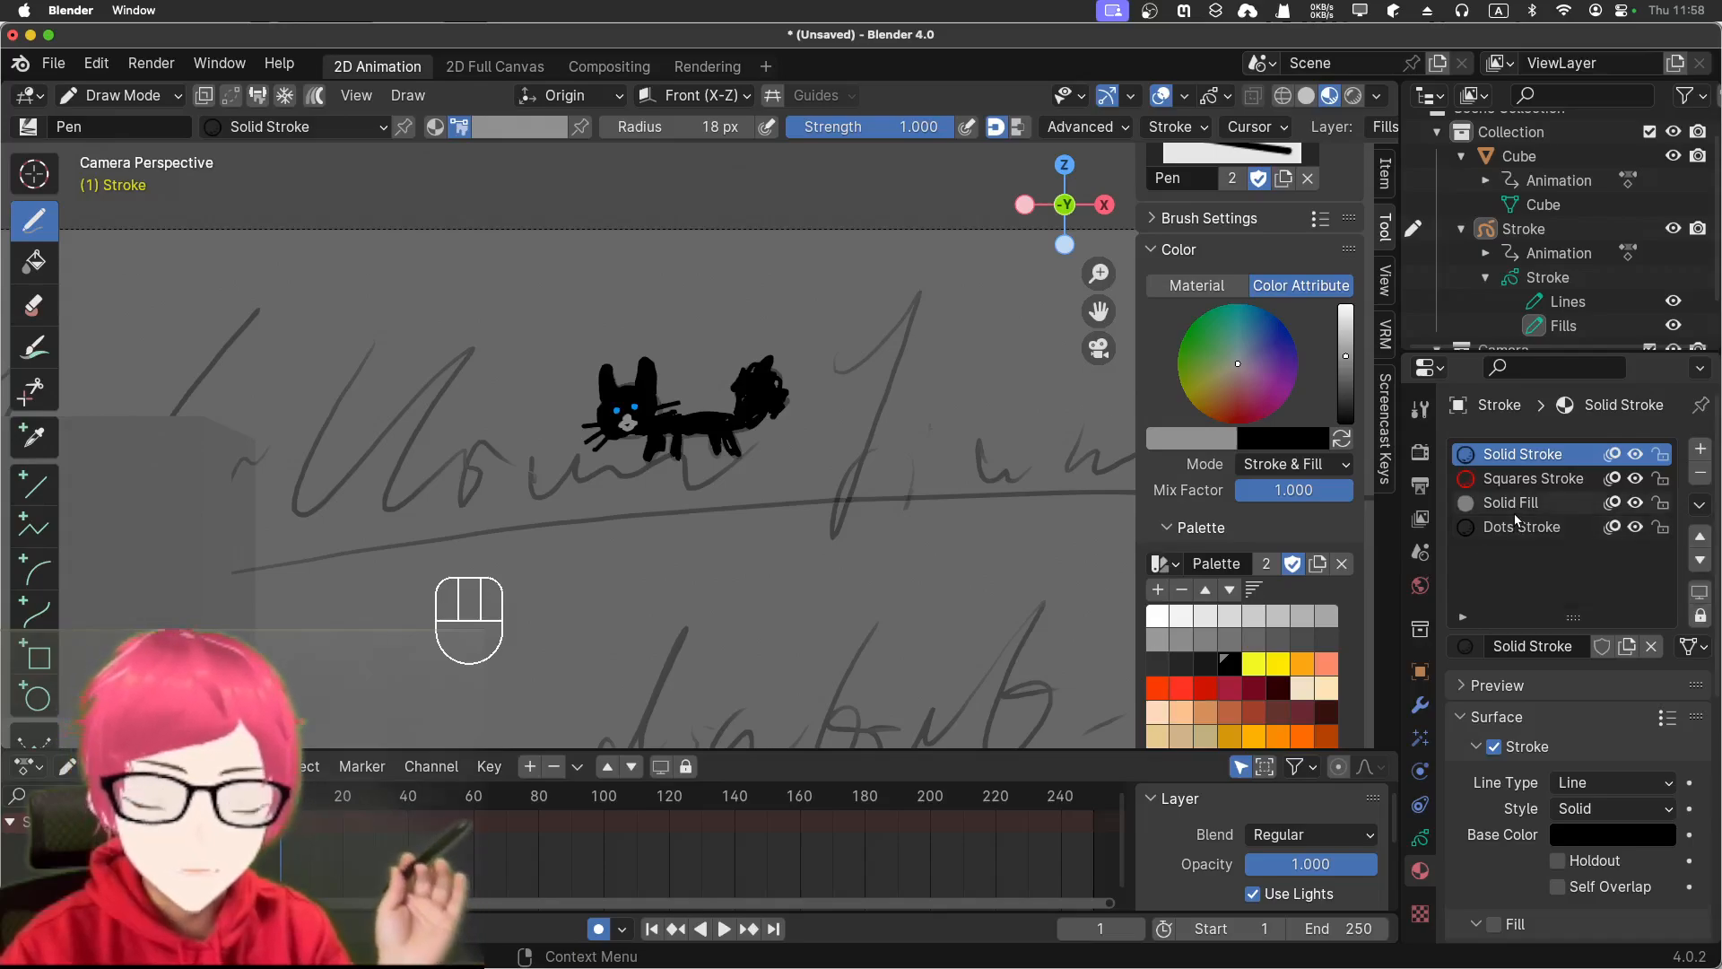
left_click(1432, 837)
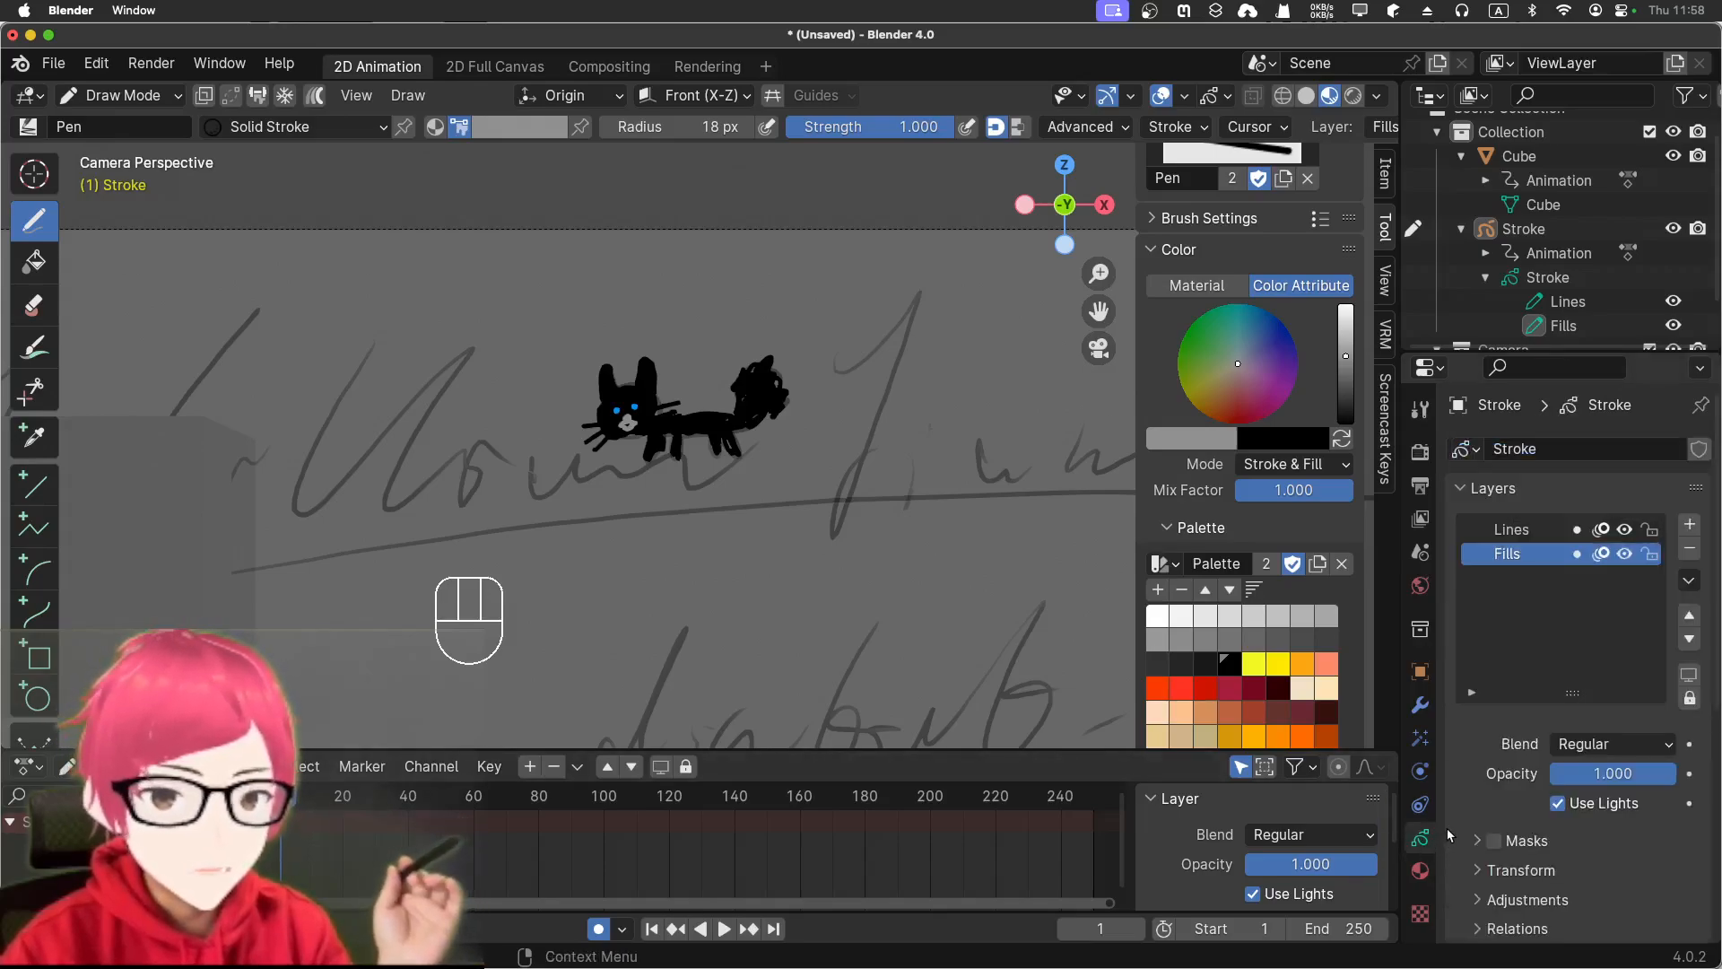
left_click(1424, 703)
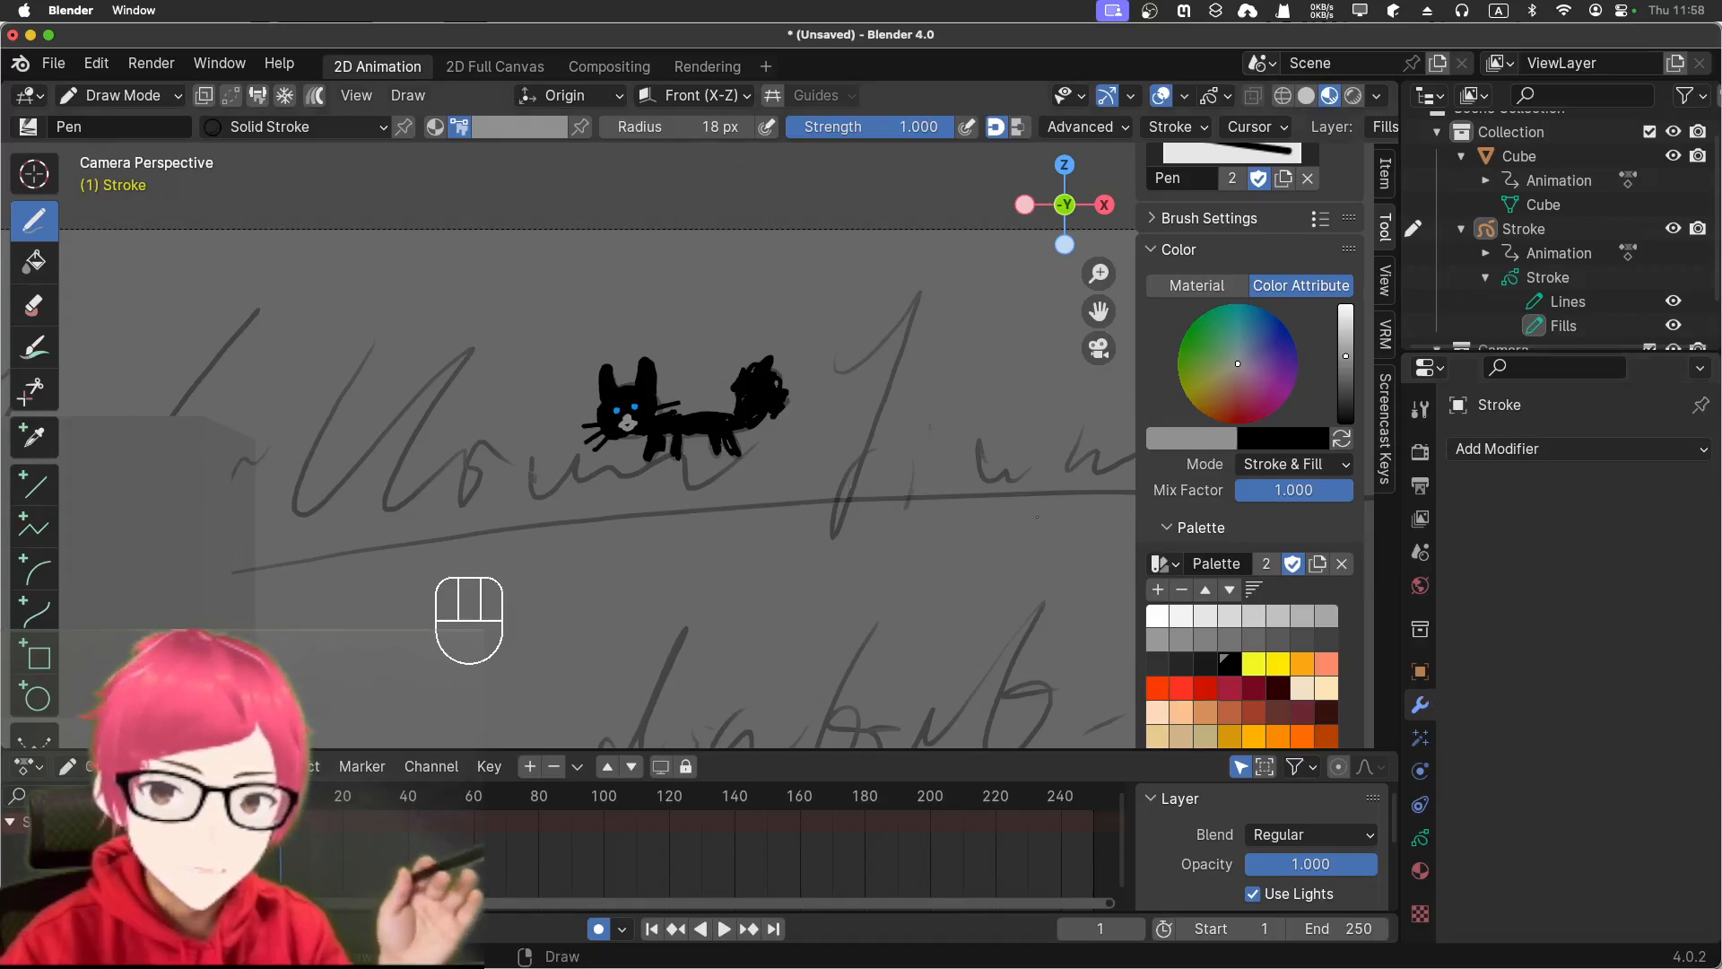
left_click(1419, 584)
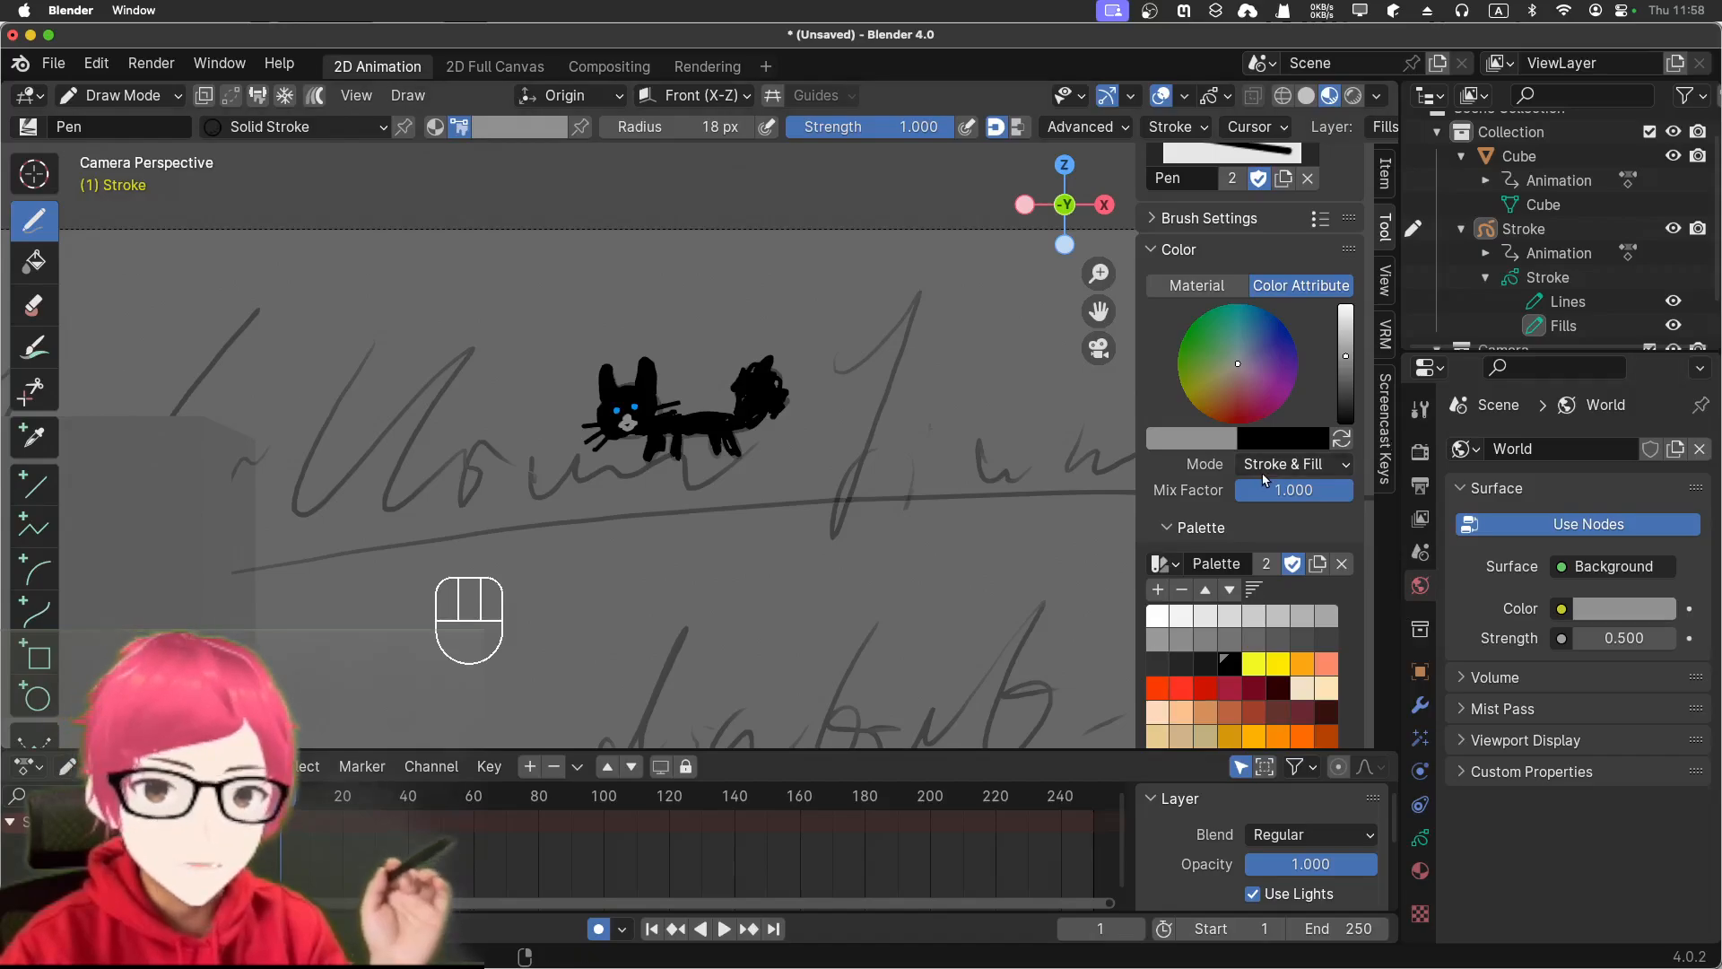
scroll(1180, 503, "up", 5)
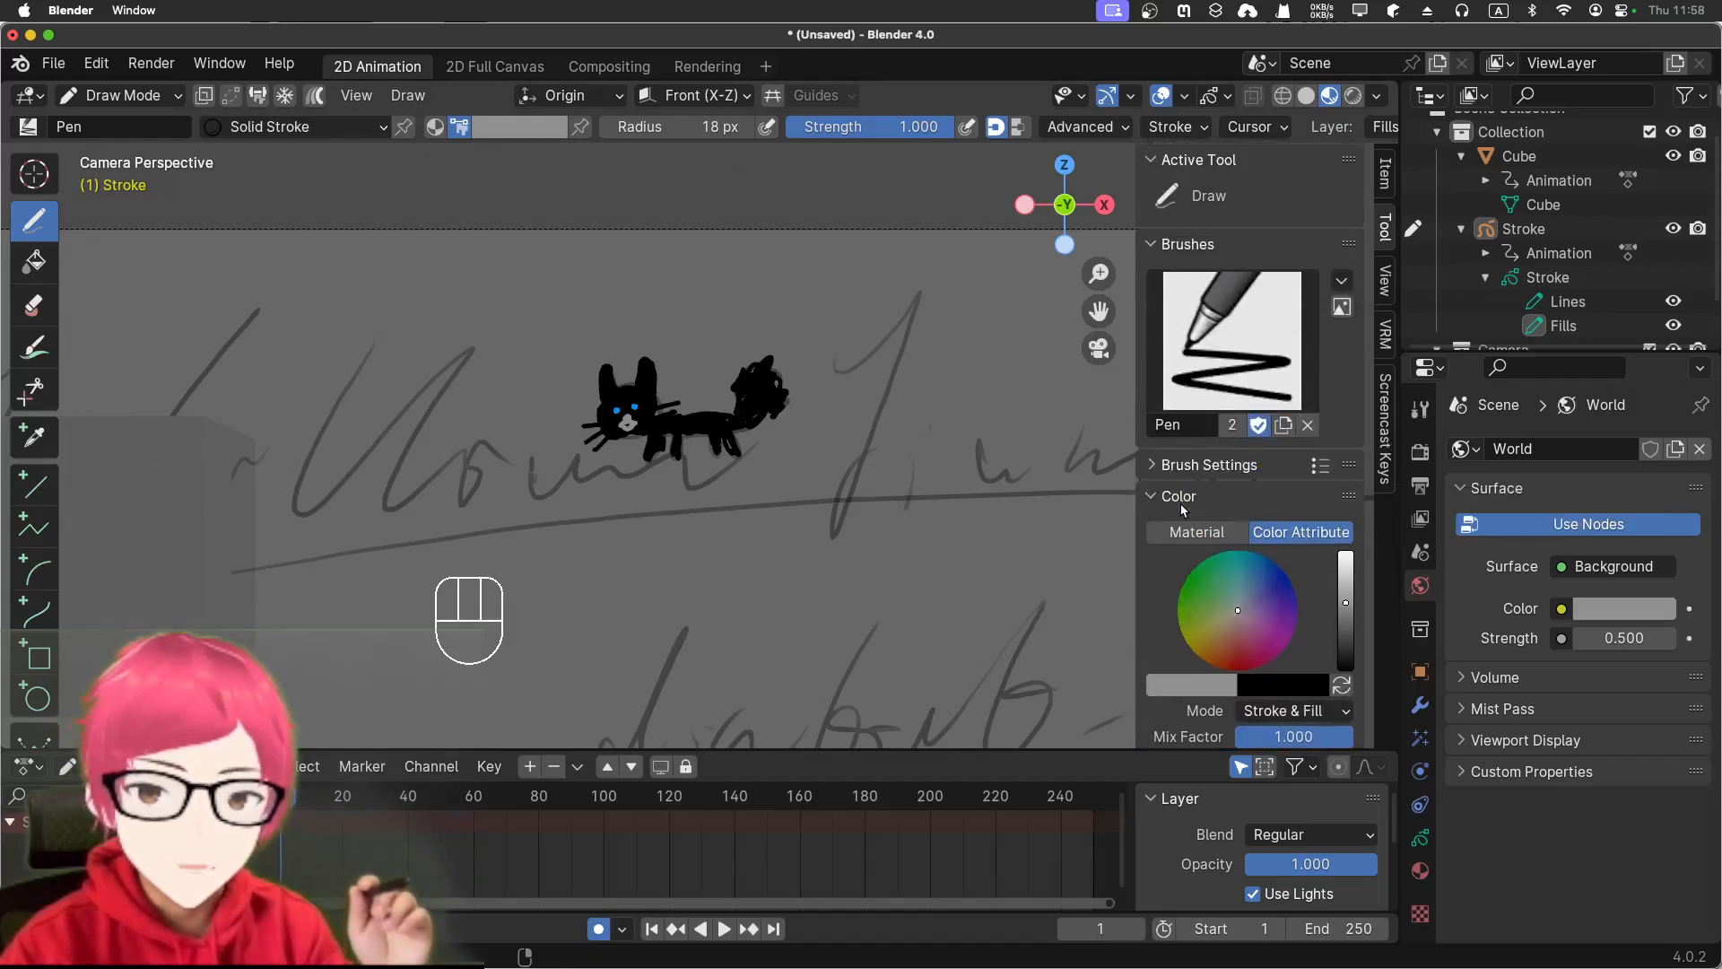
scroll(708, 330, "up", 6)
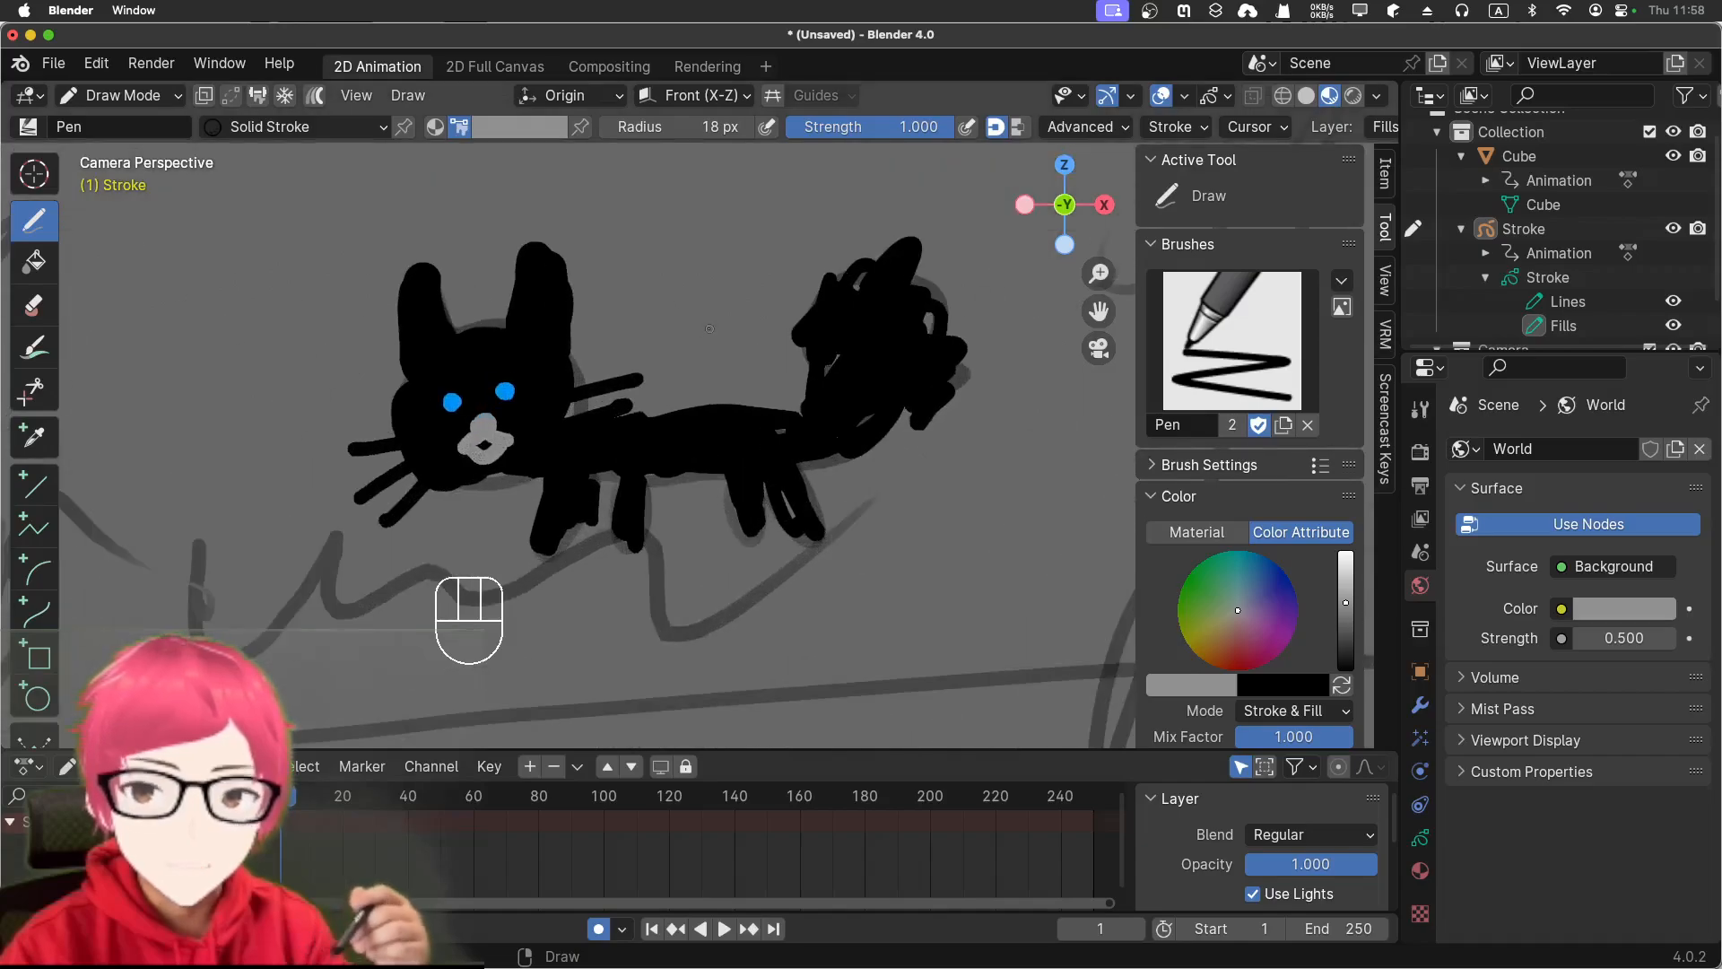